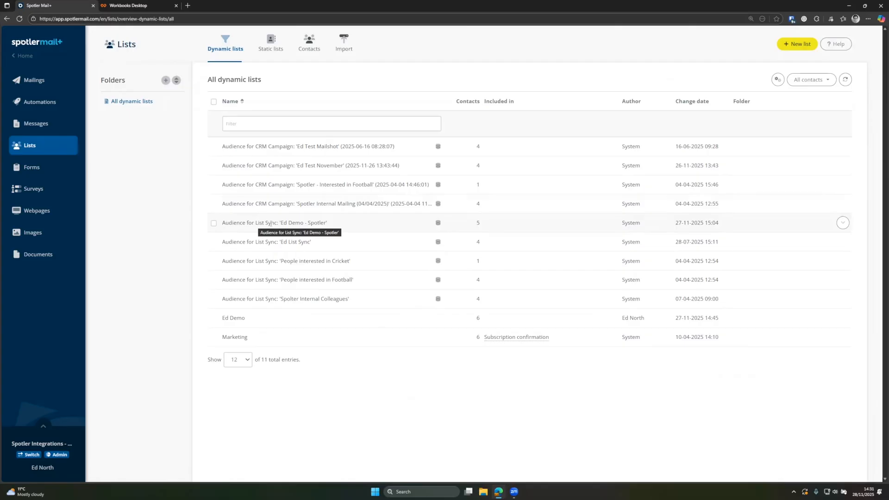
- Switch from the Spotler Mail+ dynamic lists page to the Workbooks desktop tab
{"action": "left_click", "coordinate": [148, 7]}
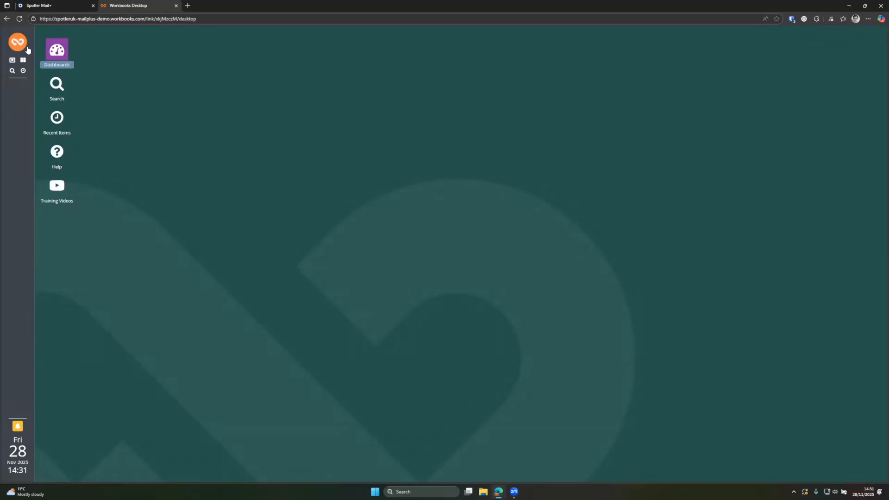
- Open the MailPlus Integration detail under Marketing > Spotler Integration in Workbooks
{"action": "left_click", "coordinate": [16, 47]}
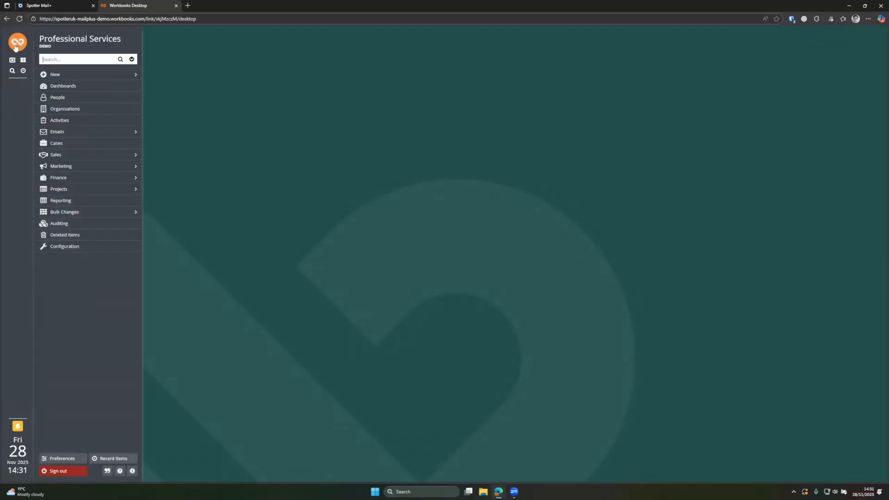
{"action": "mouse_move", "coordinate": [115, 166]}
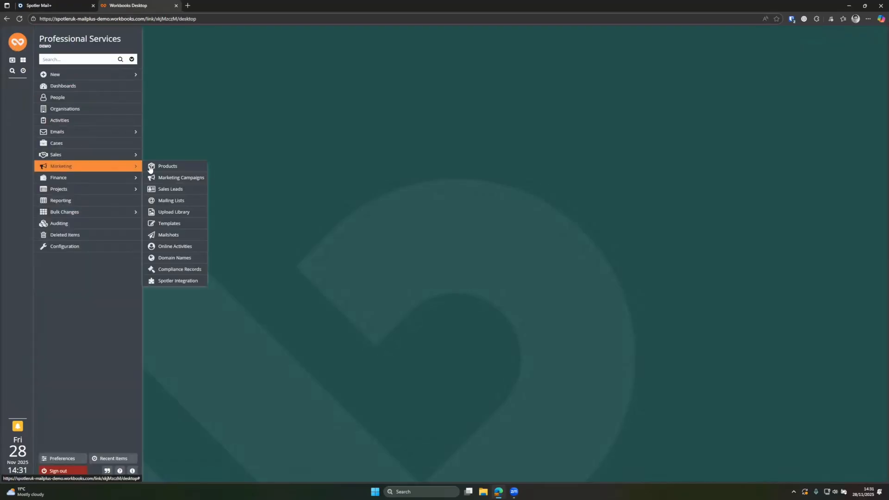
{"action": "left_click", "coordinate": [187, 281]}
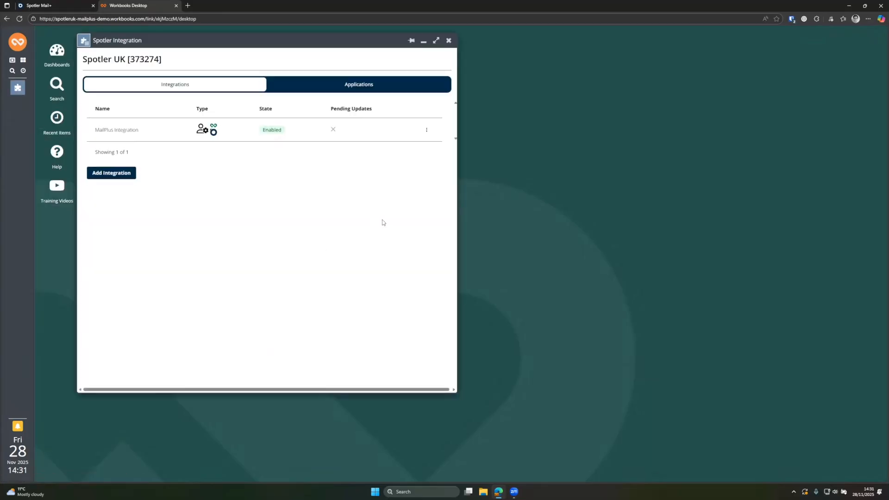
{"action": "left_click", "coordinate": [116, 132]}
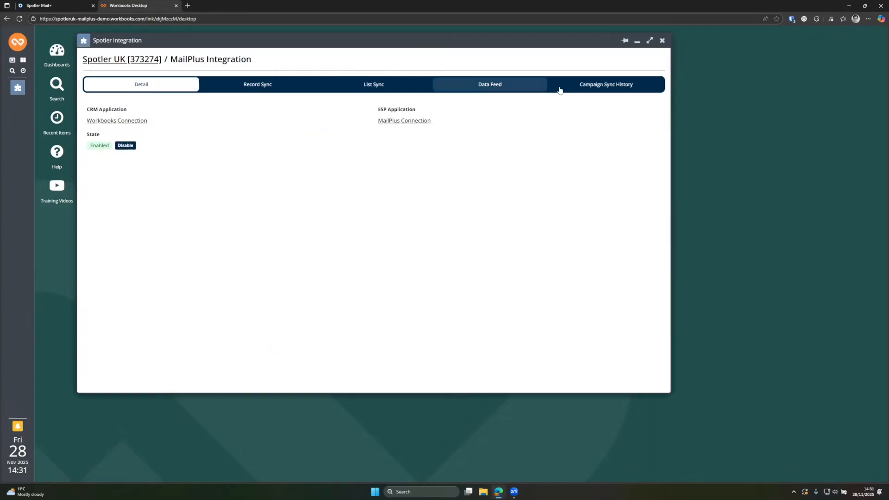
- Set the data feed's Lead Record Type to Person and view its run history
{"action": "left_click", "coordinate": [491, 86]}
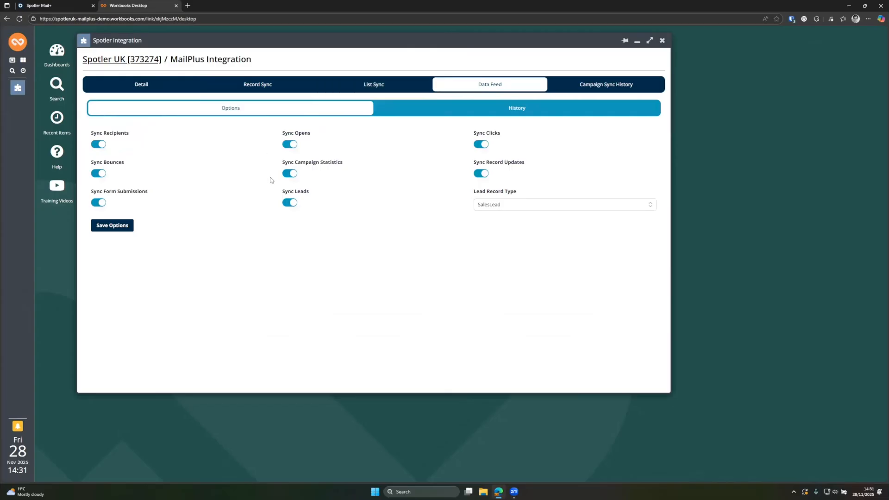
{"action": "left_click", "coordinate": [522, 206]}
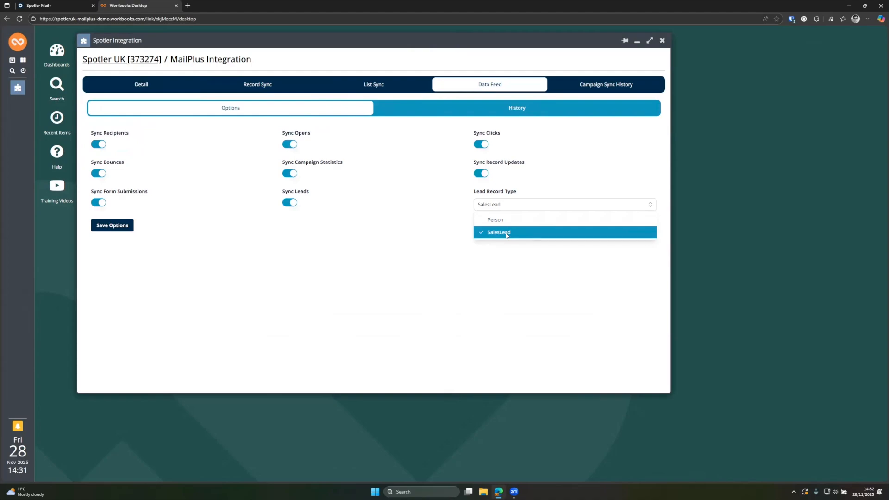
{"action": "left_click", "coordinate": [506, 219]}
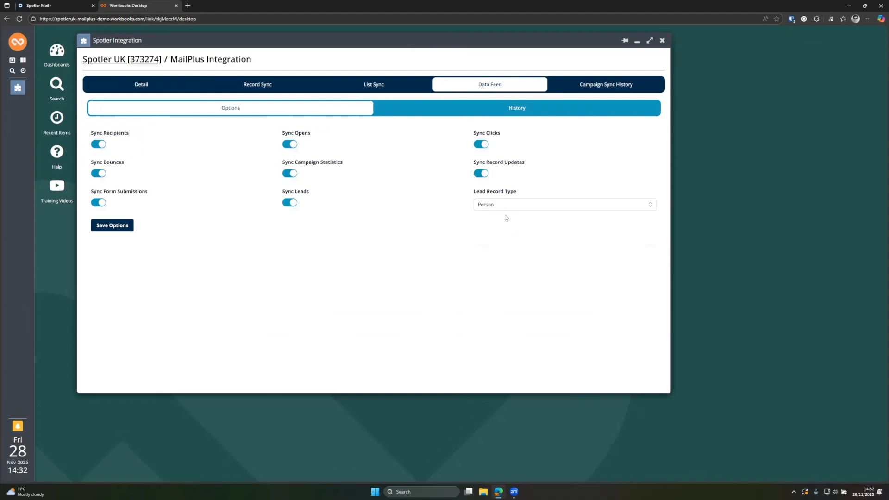
{"action": "left_click", "coordinate": [502, 207]}
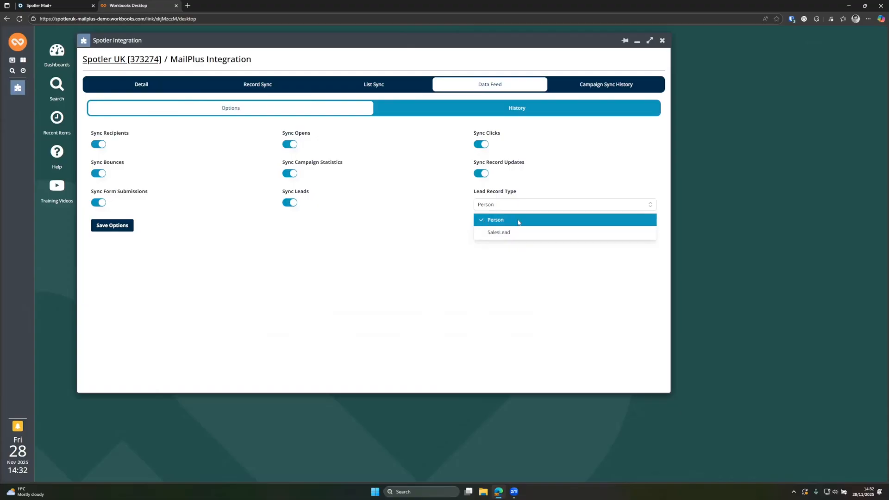
{"action": "left_click", "coordinate": [490, 219]}
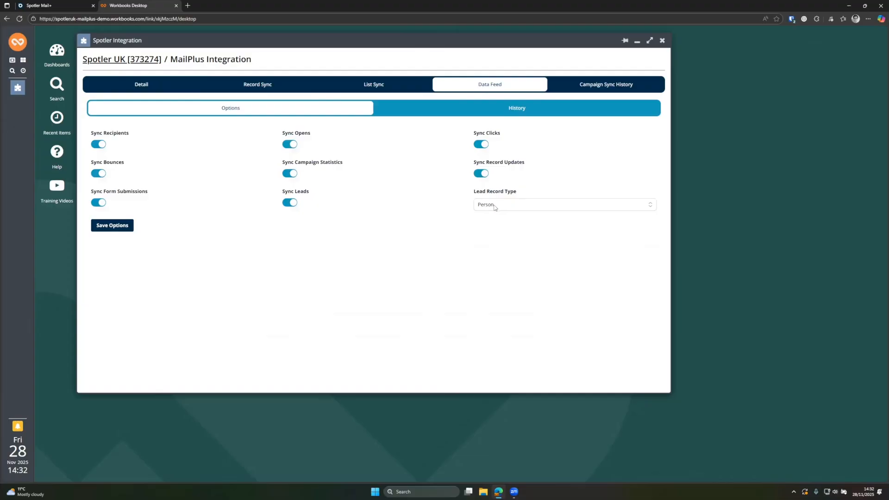
{"action": "left_click", "coordinate": [495, 206]}
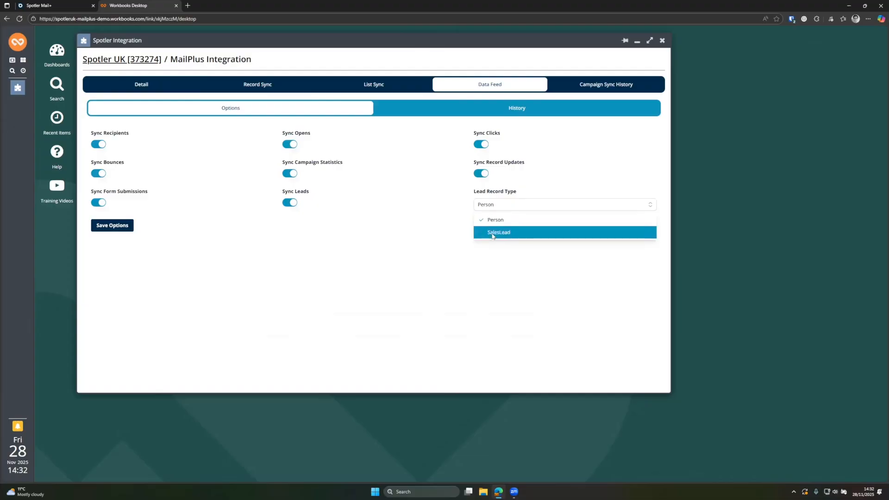
{"action": "left_click", "coordinate": [501, 205]}
{"action": "left_click", "coordinate": [486, 115]}
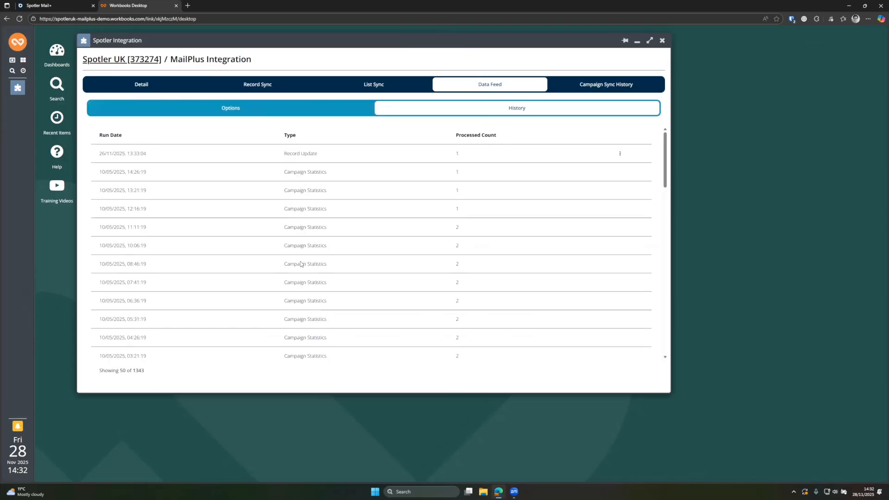
- Show the MailPlus Integration's Campaign Sync History with its 15 sync runs
{"action": "left_click", "coordinate": [581, 87]}
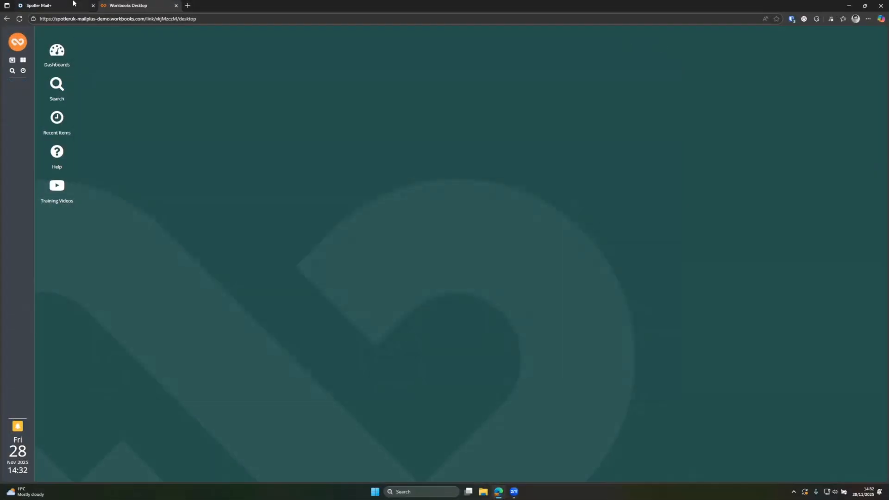
- In Spotler Mail+ Messages, browse Automation, Templates and Archive, then bring up New message options
{"action": "left_click", "coordinate": [73, 2]}
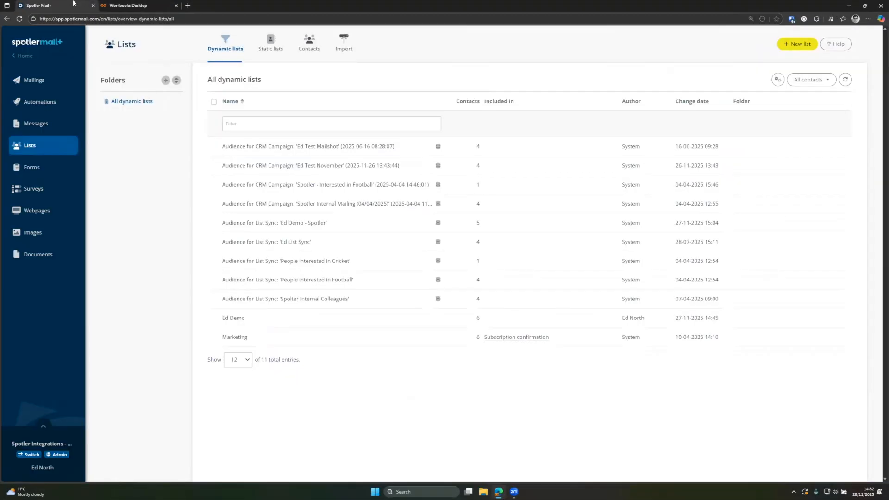
{"action": "left_click", "coordinate": [39, 129]}
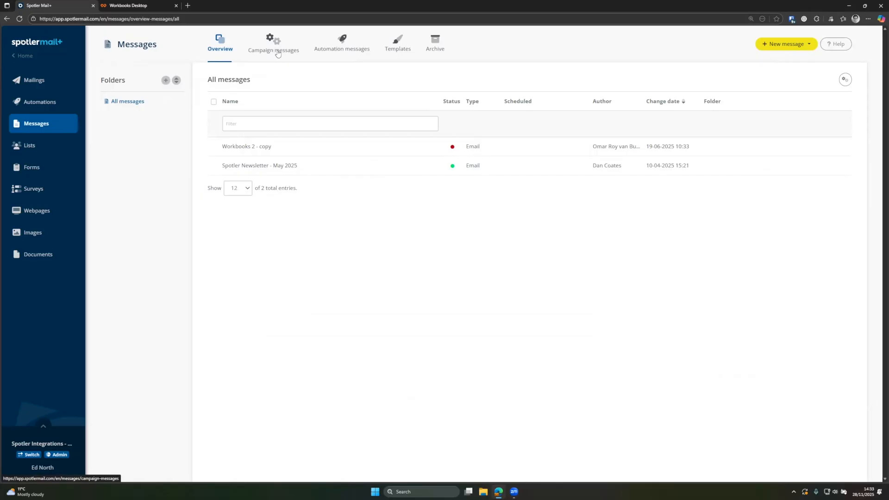
{"action": "left_click", "coordinate": [343, 50]}
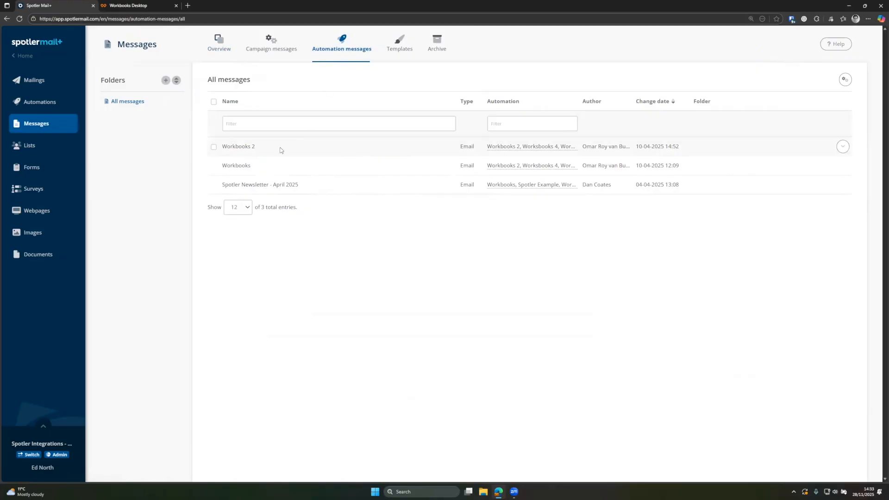
{"action": "left_click", "coordinate": [228, 56]}
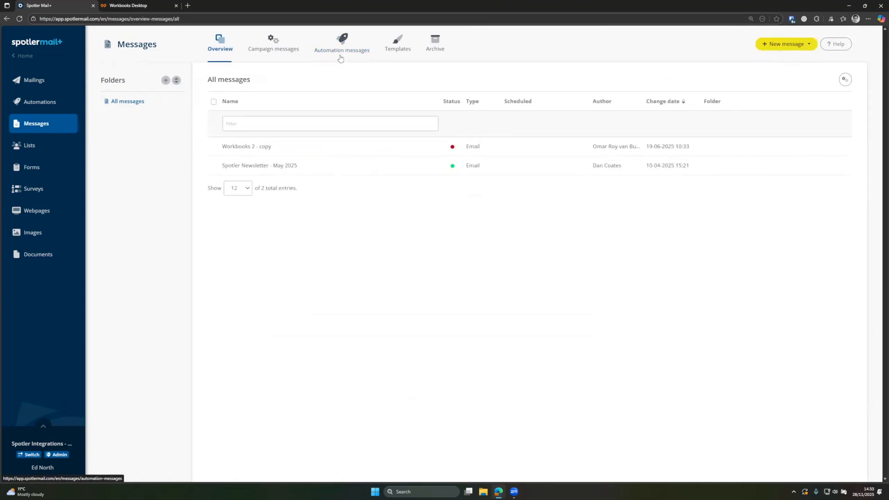
{"action": "left_click", "coordinate": [396, 51]}
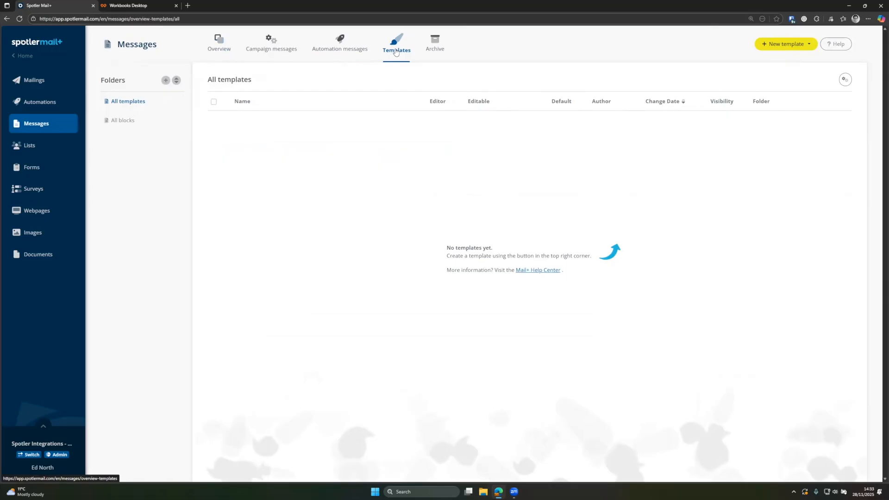
{"action": "left_click", "coordinate": [435, 46]}
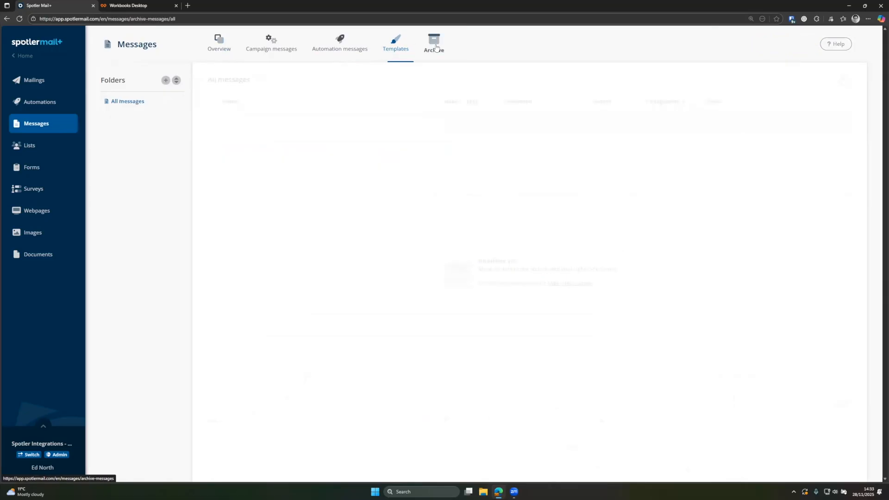
{"action": "left_click", "coordinate": [219, 46]}
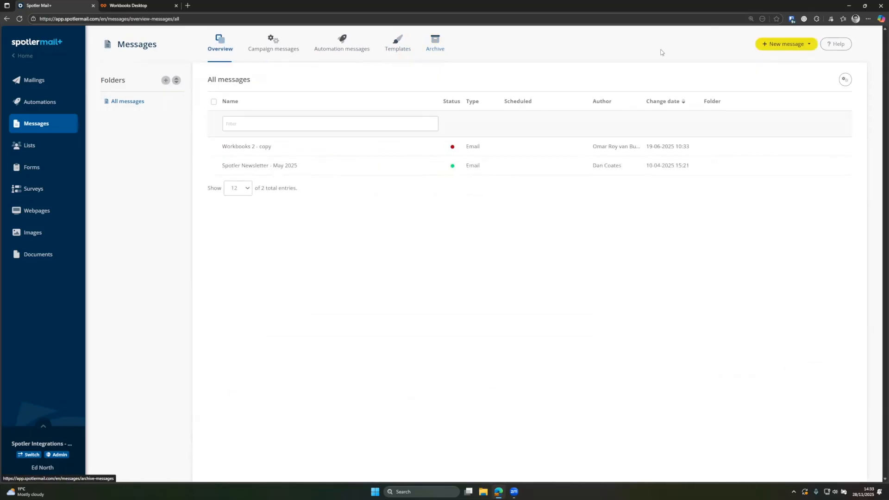
{"action": "left_click", "coordinate": [781, 45]}
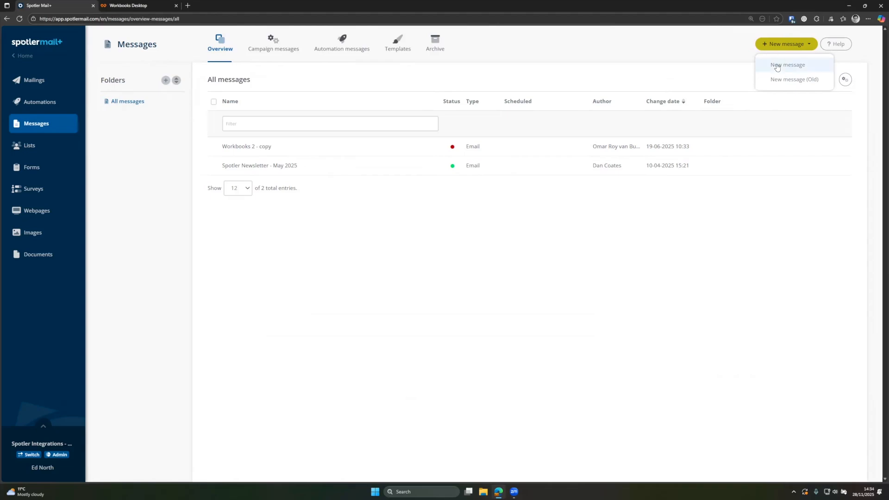
- Create an email named 'Ed Demo Message' with the Marketing unsubscribe package and save its properties
{"action": "left_click", "coordinate": [801, 70]}
{"action": "left_click", "coordinate": [294, 125]}
{"action": "type", "text": "Ed Demo"}
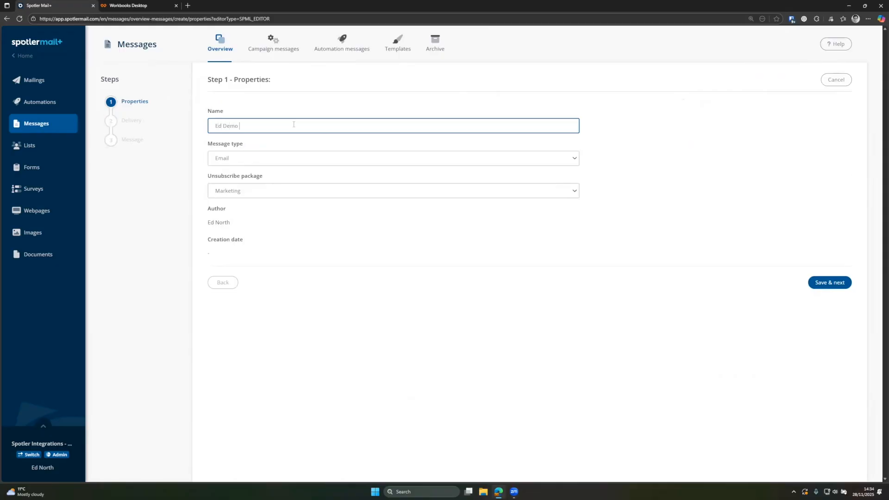
{"action": "type", "text": " Message"}
{"action": "left_click", "coordinate": [251, 195]}
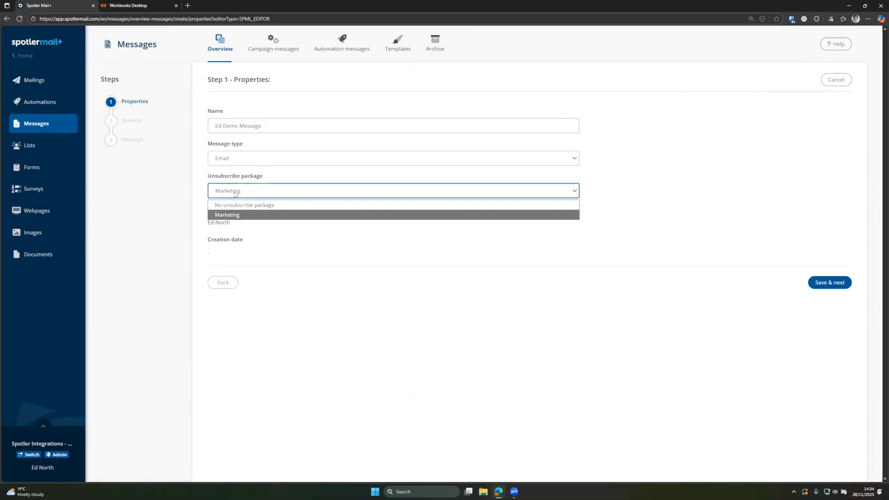
{"action": "left_click", "coordinate": [262, 195]}
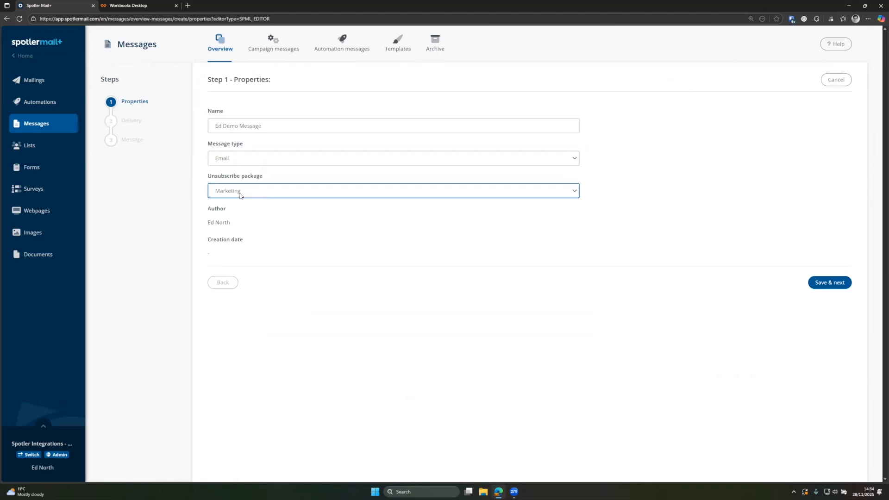
{"action": "left_click", "coordinate": [217, 195]}
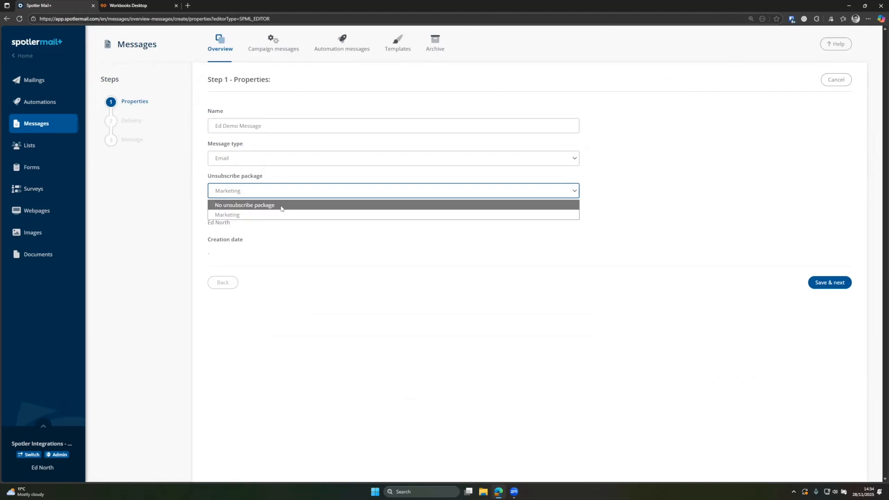
{"action": "left_click", "coordinate": [305, 208]}
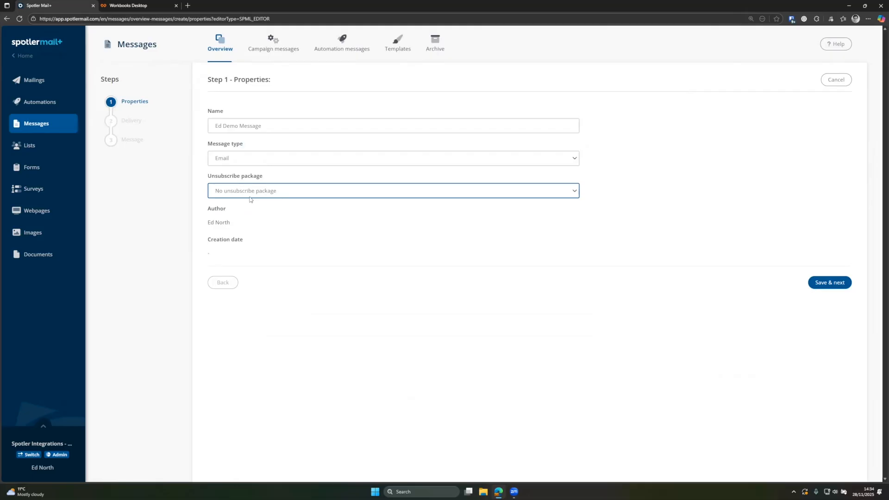
{"action": "left_click", "coordinate": [271, 195]}
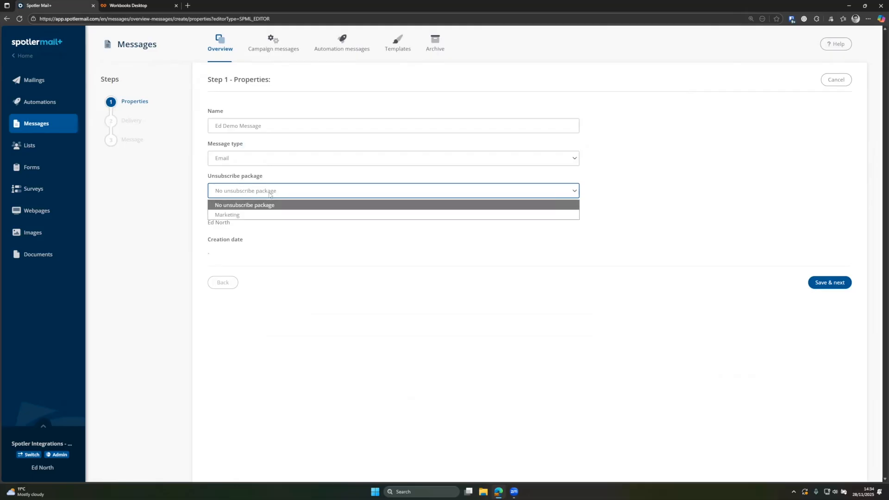
{"action": "left_click", "coordinate": [256, 215]}
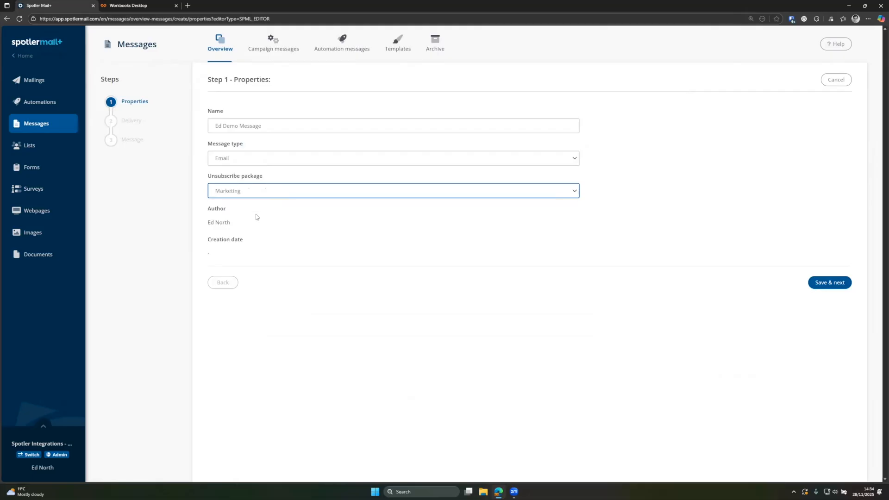
{"action": "left_click", "coordinate": [830, 284]}
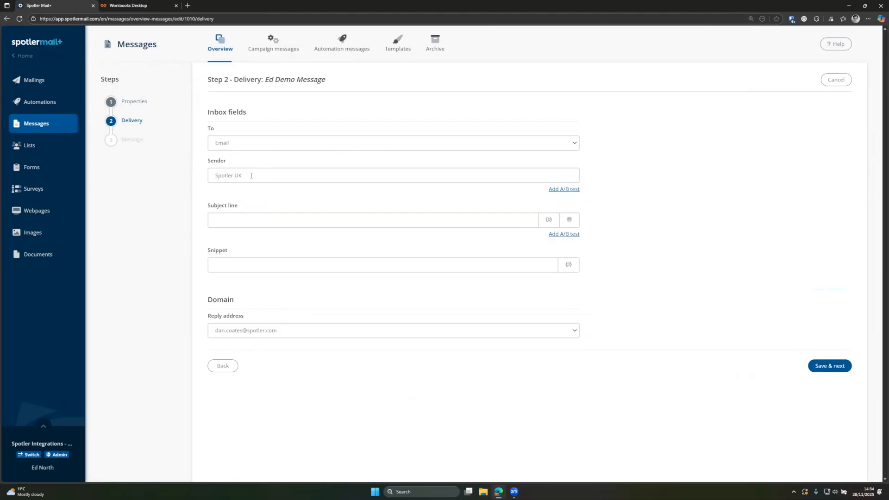
- Keep Spotler UK as sender and enter the subject line 'This weeks news'
{"action": "triple_click", "coordinate": [228, 175]}
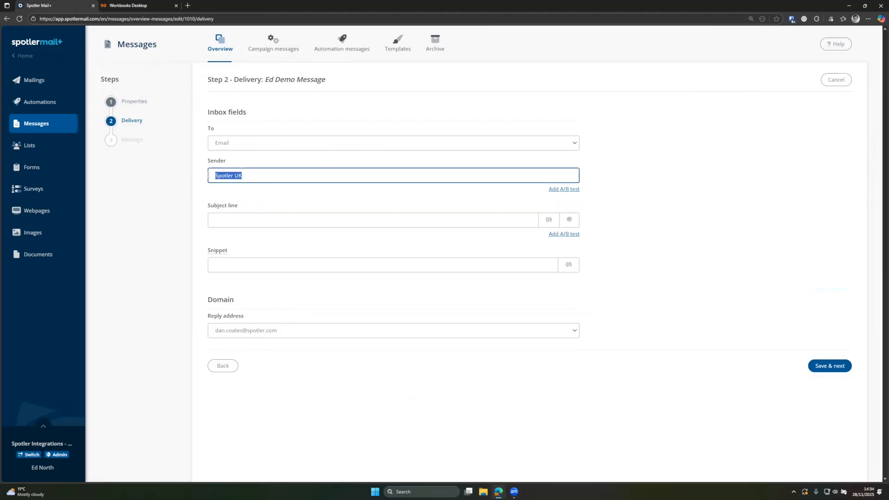
{"action": "left_click", "coordinate": [246, 176]}
{"action": "left_click", "coordinate": [228, 223]}
{"action": "type", "text": "This"}
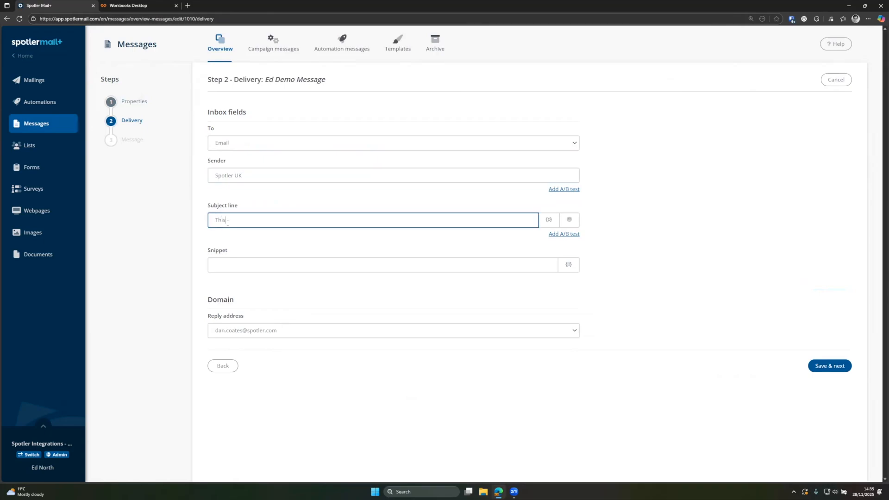
{"action": "type", "text": " weeks news"}
- Try a First name personalisation for the subject, then cancel without inserting it
{"action": "left_click", "coordinate": [549, 220]}
{"action": "left_click", "coordinate": [374, 117]}
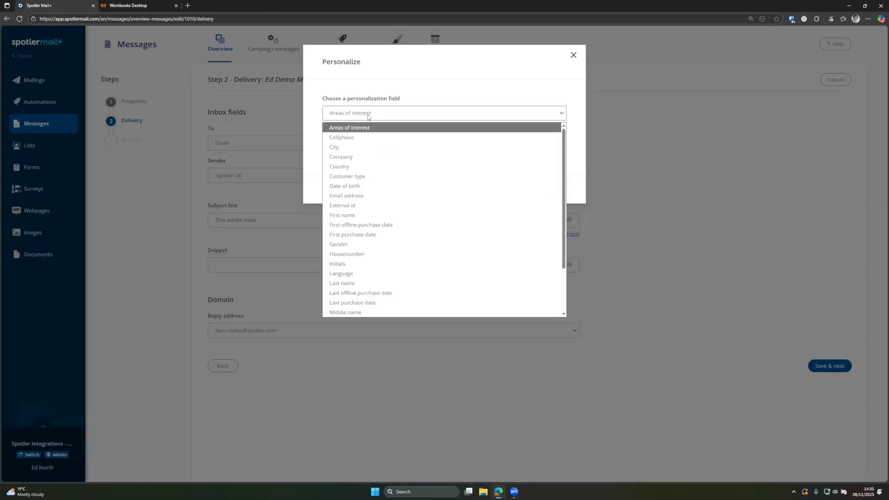
{"action": "left_click", "coordinate": [352, 215]}
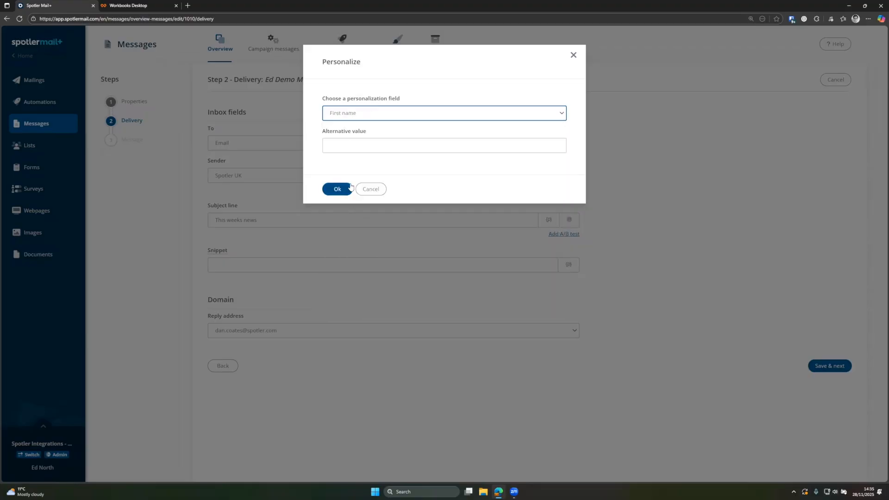
{"action": "left_click", "coordinate": [364, 147]}
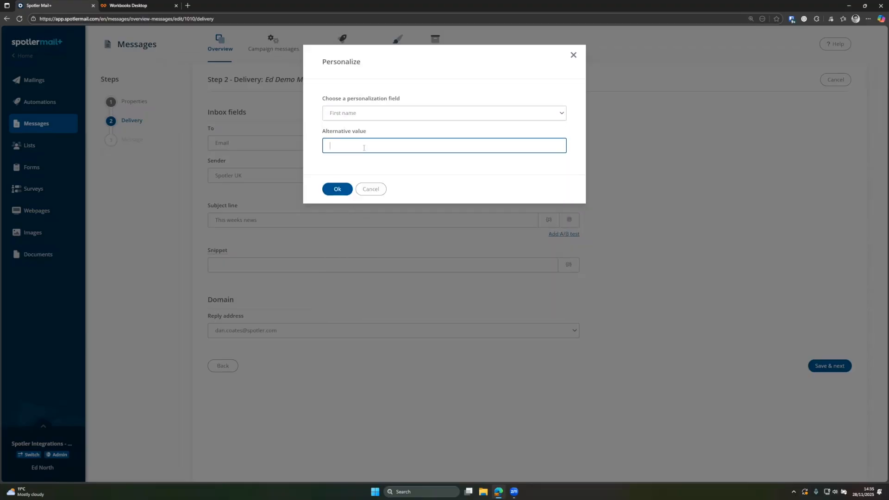
{"action": "left_click", "coordinate": [371, 190]}
{"action": "left_click", "coordinate": [487, 219]}
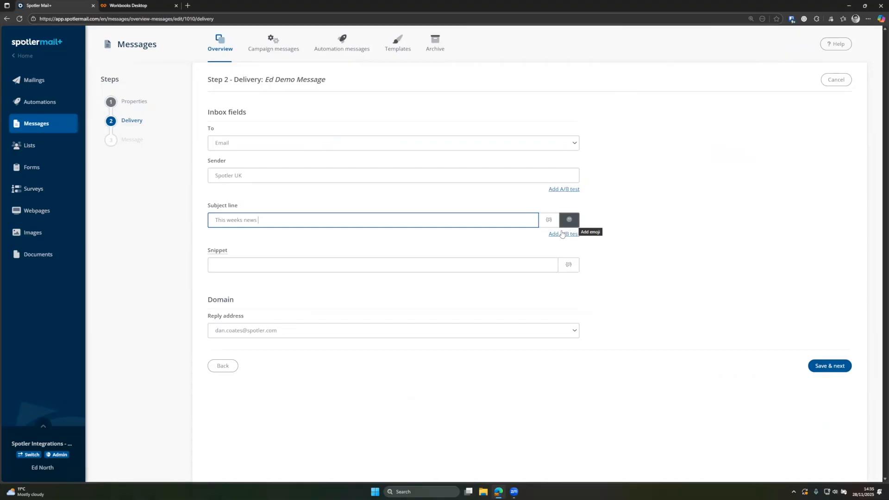
{"action": "left_click", "coordinate": [559, 235]}
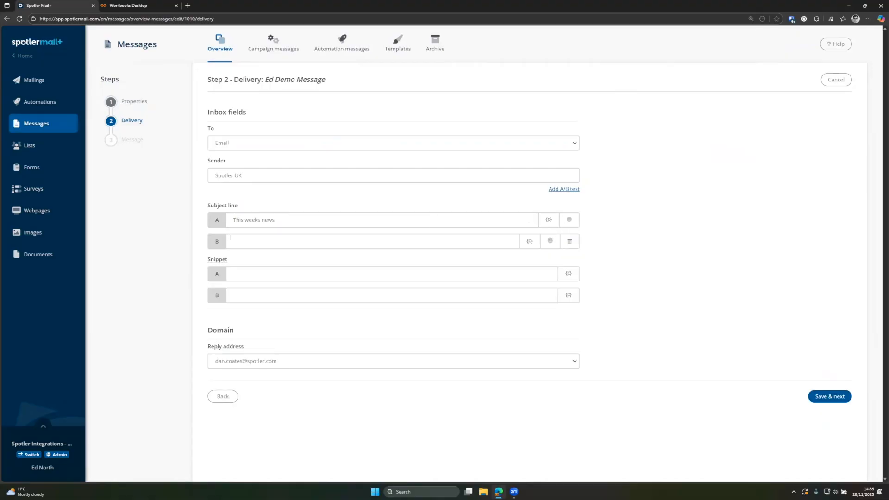
{"action": "left_click", "coordinate": [251, 241]}
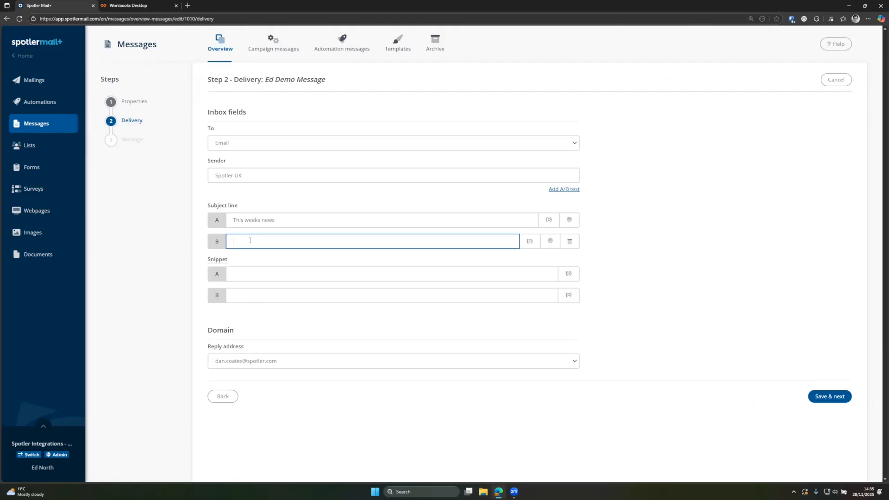
{"action": "left_click", "coordinate": [570, 241]}
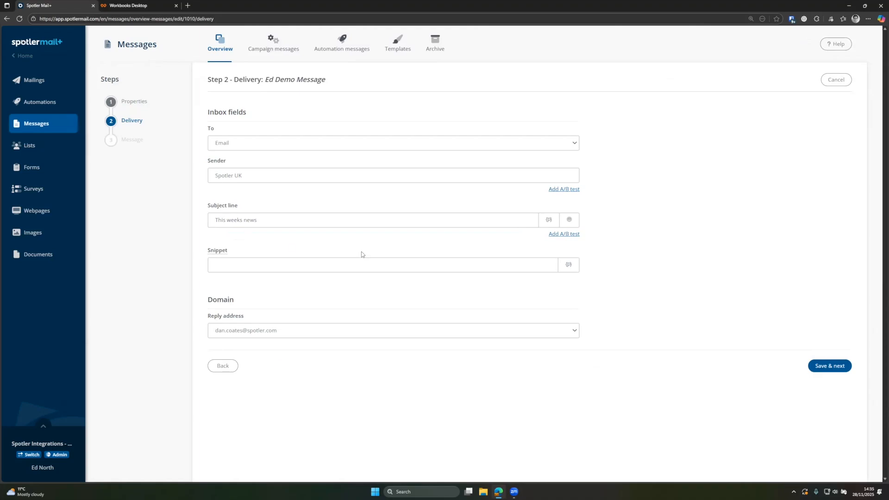
- Enter 'Hello' as the preview snippet, keep the reply address, and save delivery settings
{"action": "left_click", "coordinate": [251, 271]}
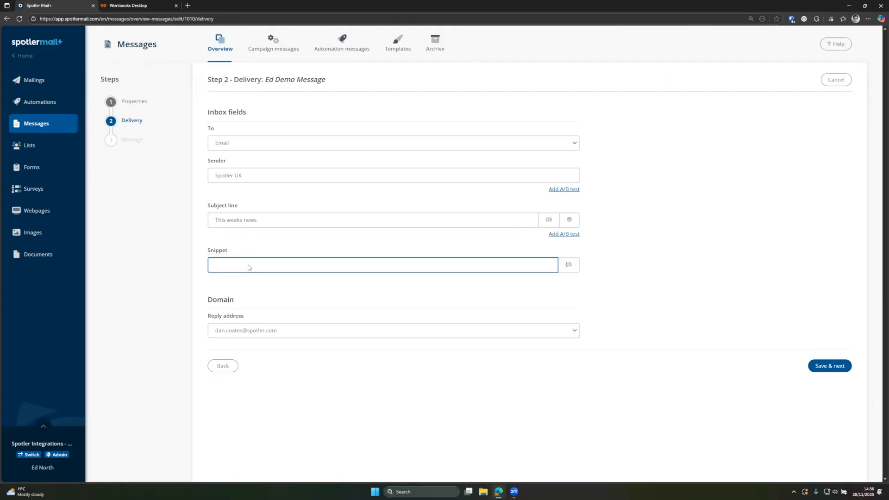
{"action": "type", "text": "Hello"}
{"action": "left_click", "coordinate": [229, 334]}
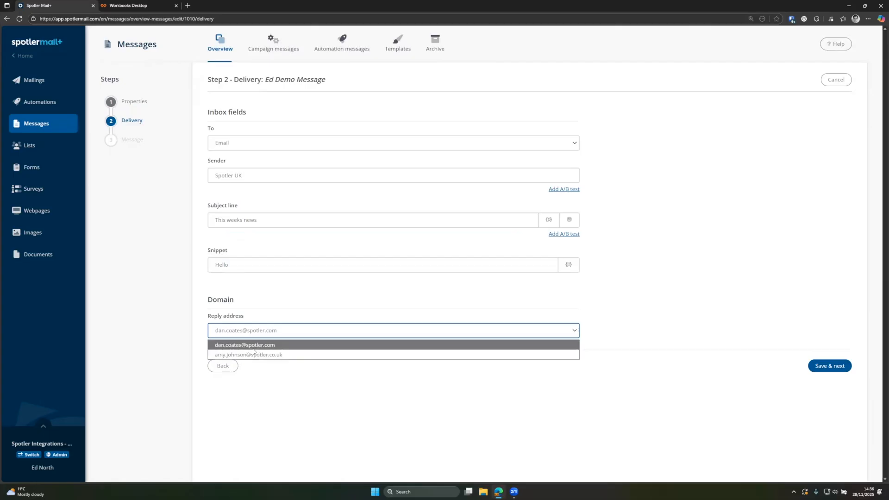
{"action": "left_click", "coordinate": [245, 337]}
{"action": "left_click", "coordinate": [816, 368]}
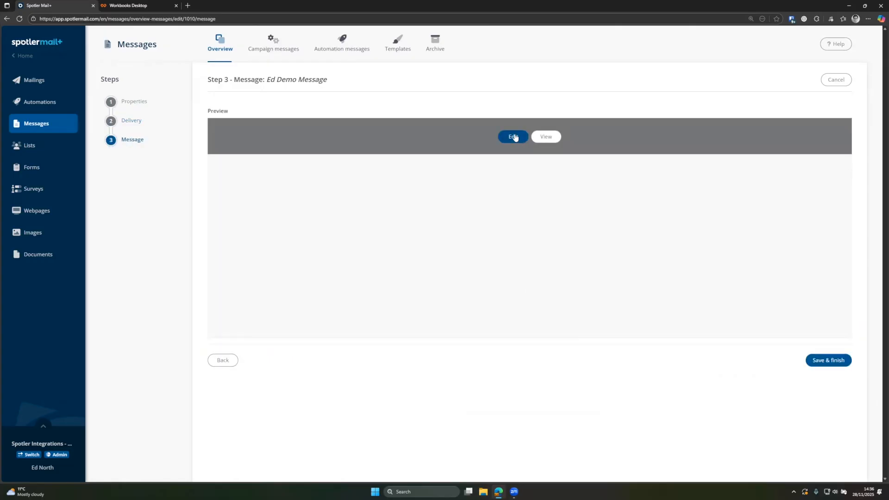
- Edit the email content starting from the Empty page template under Saved templates
{"action": "left_click", "coordinate": [514, 137]}
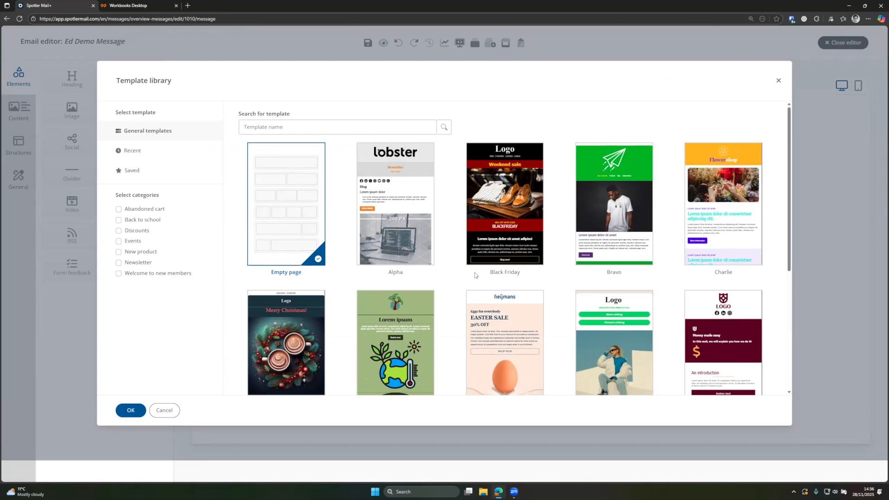
{"action": "scroll", "coordinate": [490, 270], "scroll_direction": "down", "scroll_amount": 3}
{"action": "scroll", "coordinate": [488, 269], "scroll_direction": "down", "scroll_amount": 2}
{"action": "scroll", "coordinate": [463, 278], "scroll_direction": "up", "scroll_amount": 3}
{"action": "scroll", "coordinate": [436, 288], "scroll_direction": "down", "scroll_amount": 3}
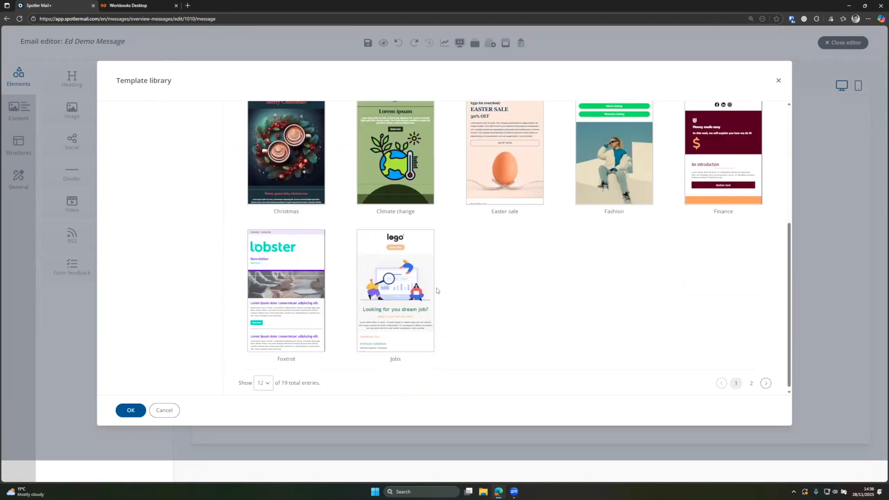
{"action": "scroll", "coordinate": [436, 288], "scroll_direction": "up", "scroll_amount": 5}
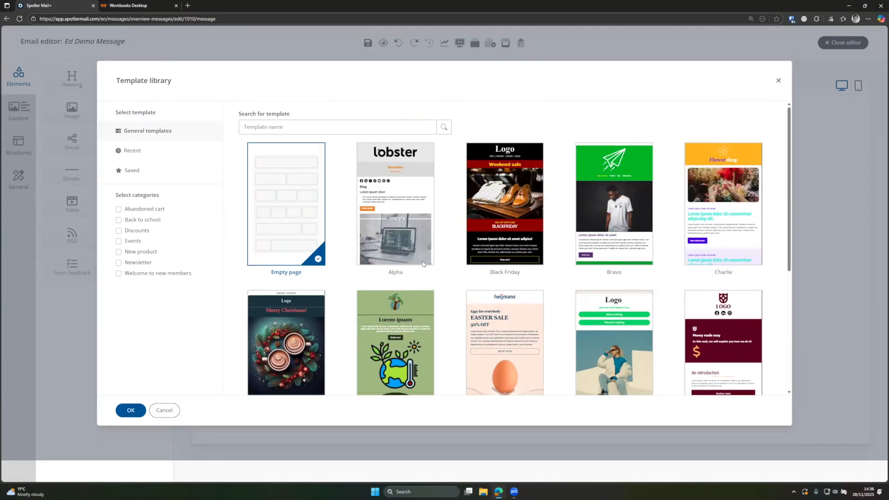
{"action": "mouse_move", "coordinate": [477, 188]}
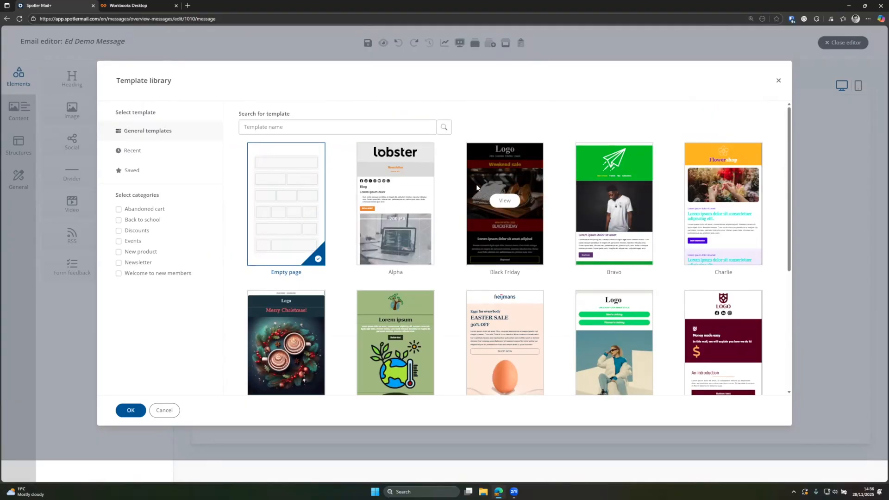
{"action": "left_click", "coordinate": [149, 170]}
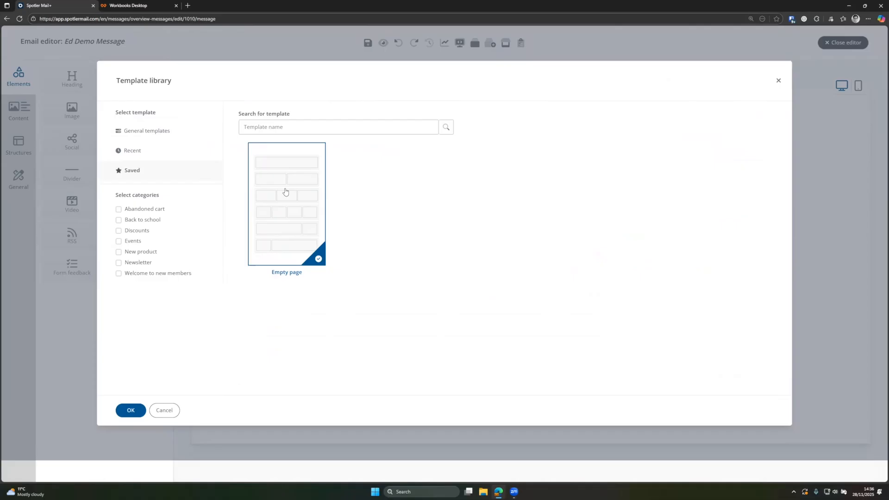
{"action": "left_click", "coordinate": [130, 414]}
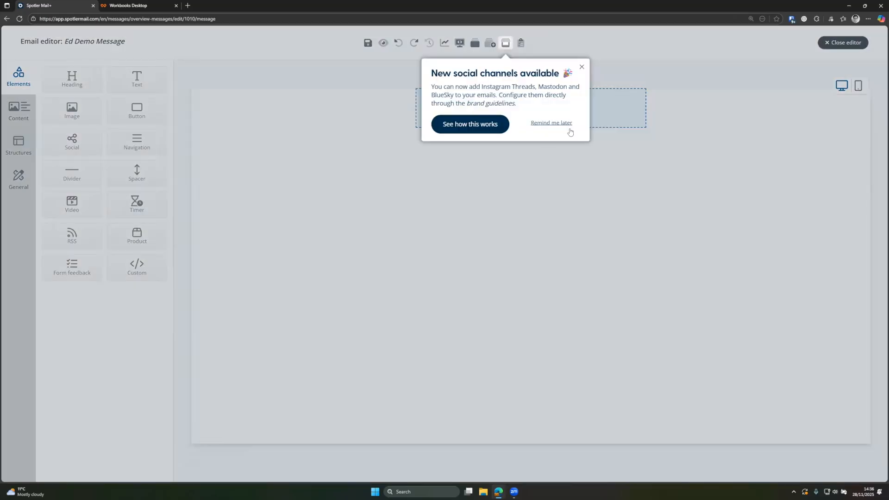
- Dismiss the social channels announcement, then browse Saved blocks, general styles and the Structures layouts
{"action": "left_click", "coordinate": [569, 125]}
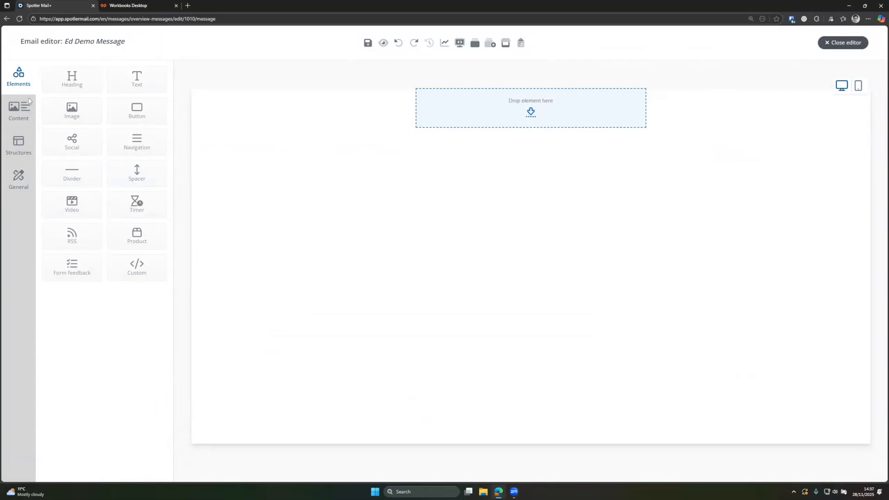
{"action": "left_click", "coordinate": [25, 113]}
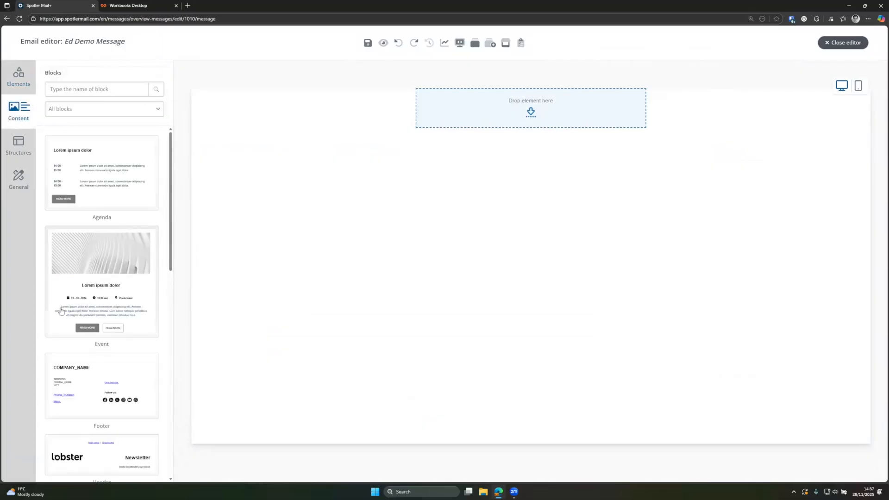
{"action": "left_click", "coordinate": [77, 111]}
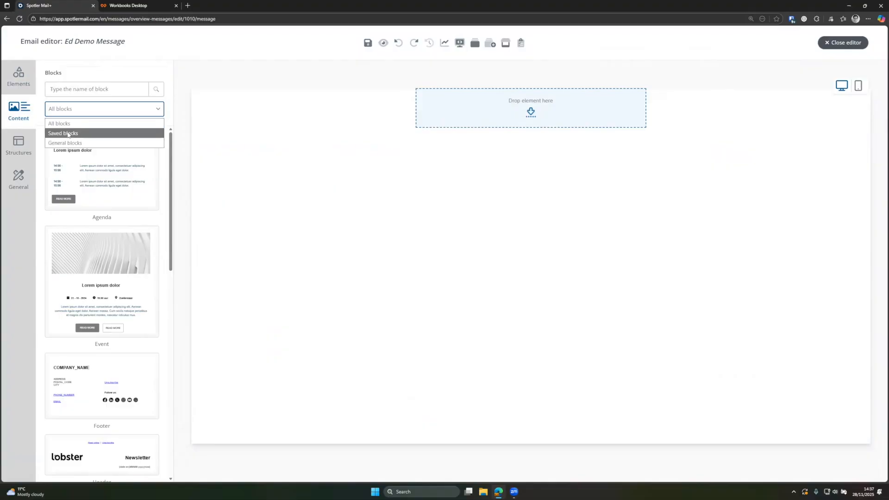
{"action": "left_click", "coordinate": [68, 134]}
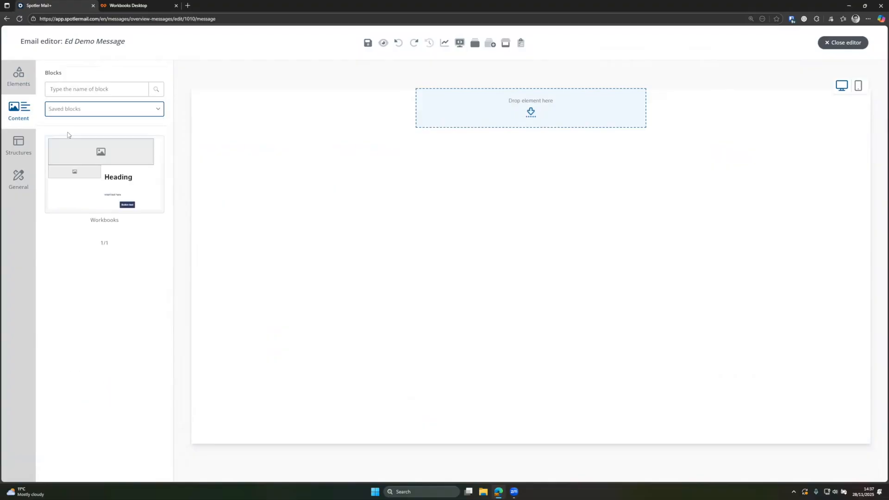
{"action": "left_click", "coordinate": [18, 141]}
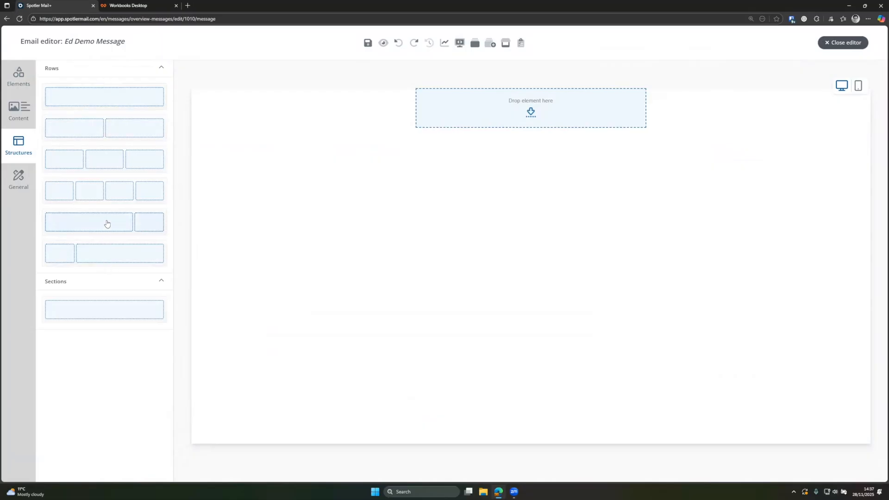
{"action": "left_click", "coordinate": [19, 180]}
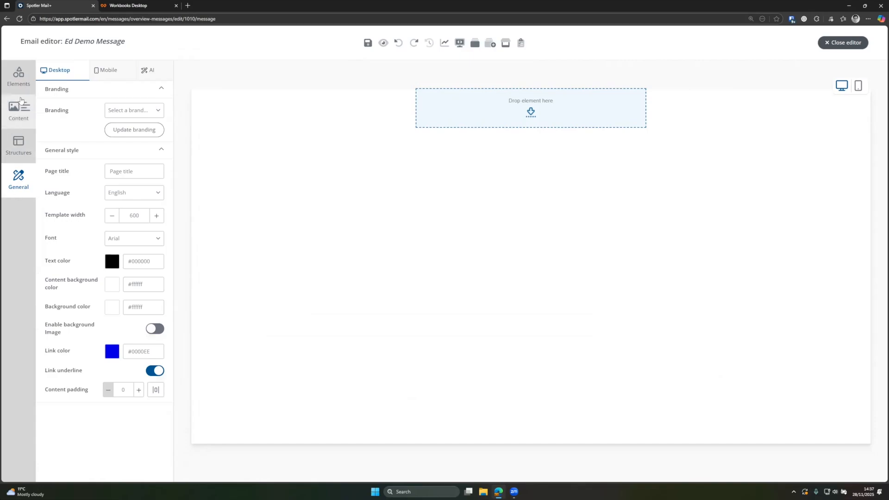
{"action": "left_click", "coordinate": [11, 149]}
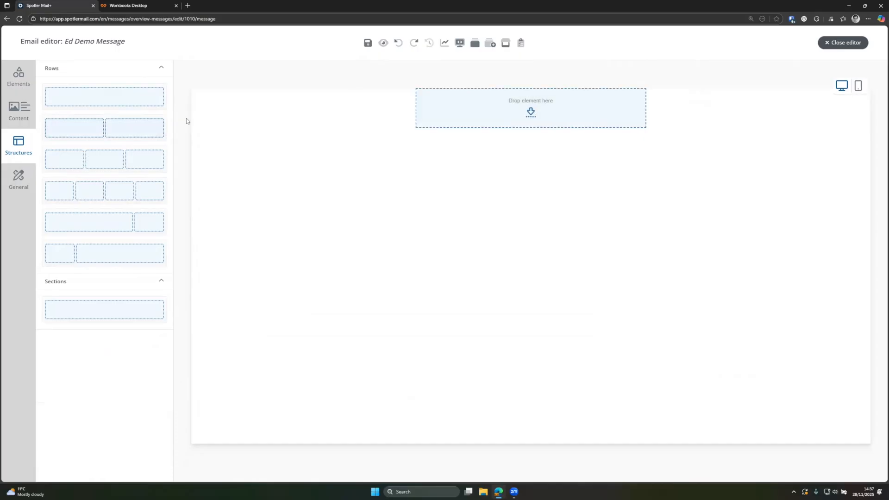
- Drag new sections into the email, adding a one-column row at the top
{"action": "left_click_drag", "start_coordinate": [147, 314], "coordinate": [405, 147]}
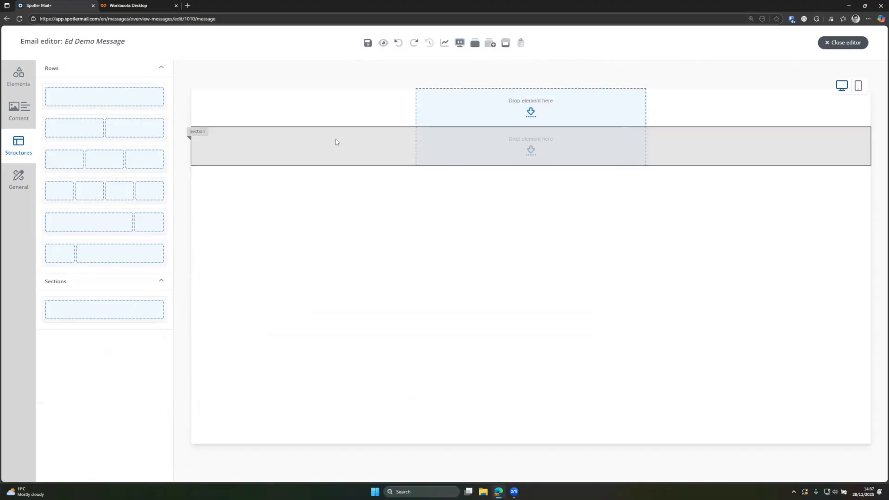
{"action": "left_click_drag", "start_coordinate": [120, 315], "coordinate": [415, 175]}
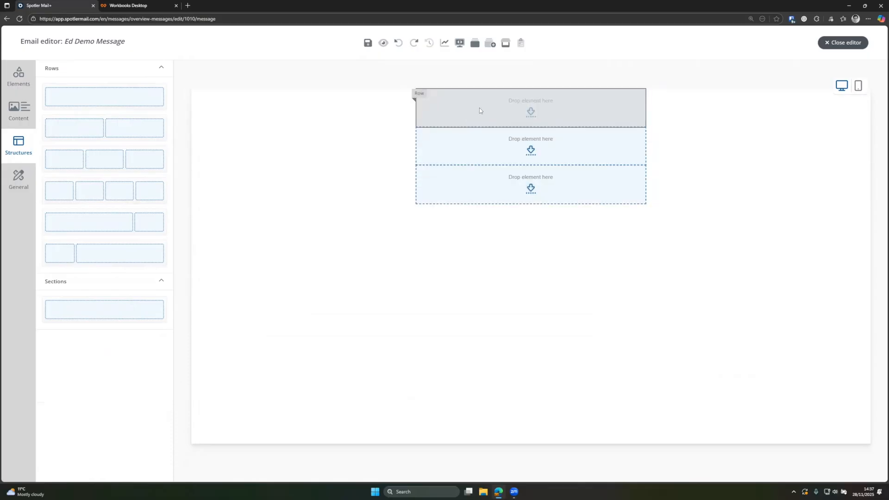
{"action": "left_click_drag", "start_coordinate": [134, 98], "coordinate": [474, 102]}
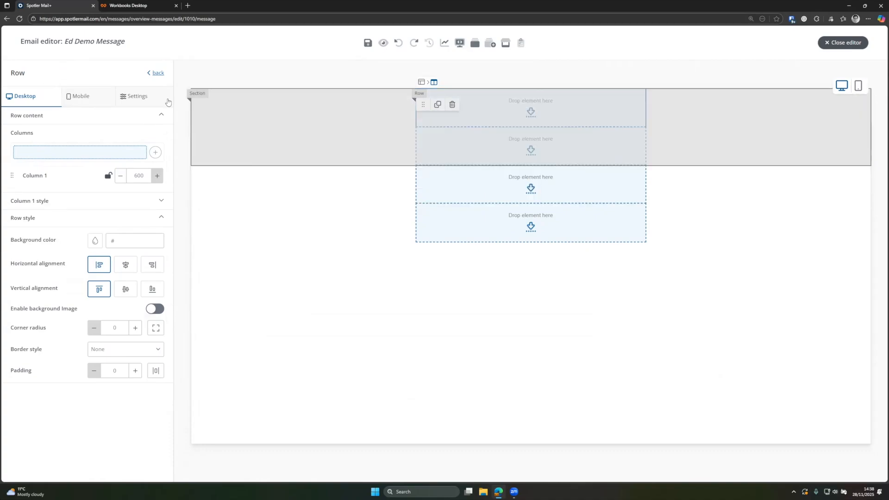
{"action": "left_click", "coordinate": [158, 73]}
- Add two more one-column rows, move the two-column row down, then open General styles
{"action": "left_click_drag", "start_coordinate": [110, 102], "coordinate": [493, 163]}
{"action": "left_click_drag", "start_coordinate": [423, 181], "coordinate": [525, 206]}
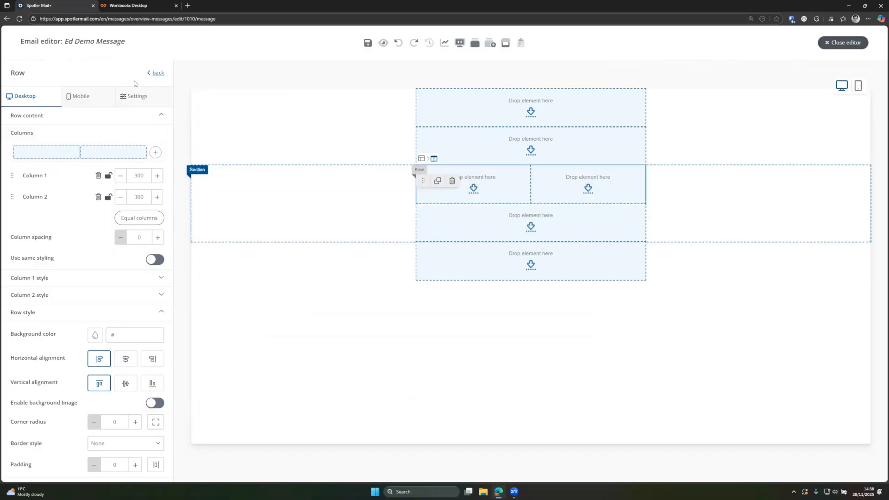
{"action": "left_click", "coordinate": [151, 74]}
{"action": "left_click_drag", "start_coordinate": [85, 99], "coordinate": [505, 279]}
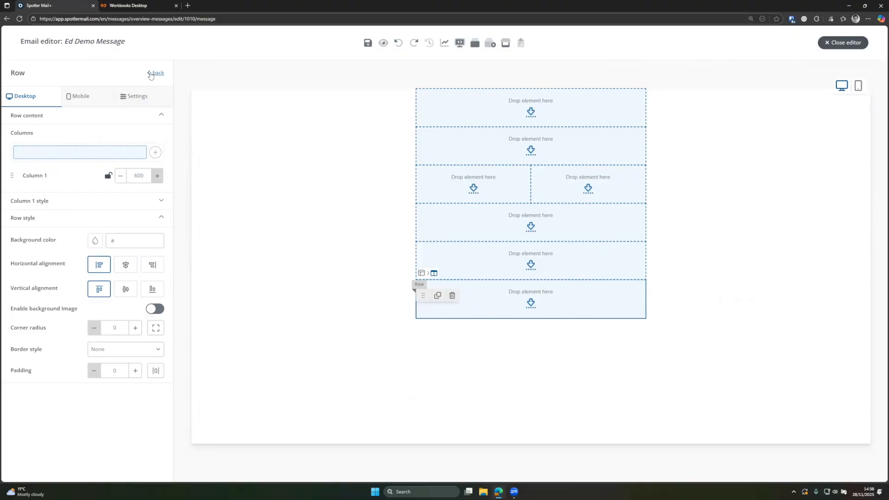
{"action": "left_click", "coordinate": [151, 73]}
{"action": "left_click", "coordinate": [8, 185]}
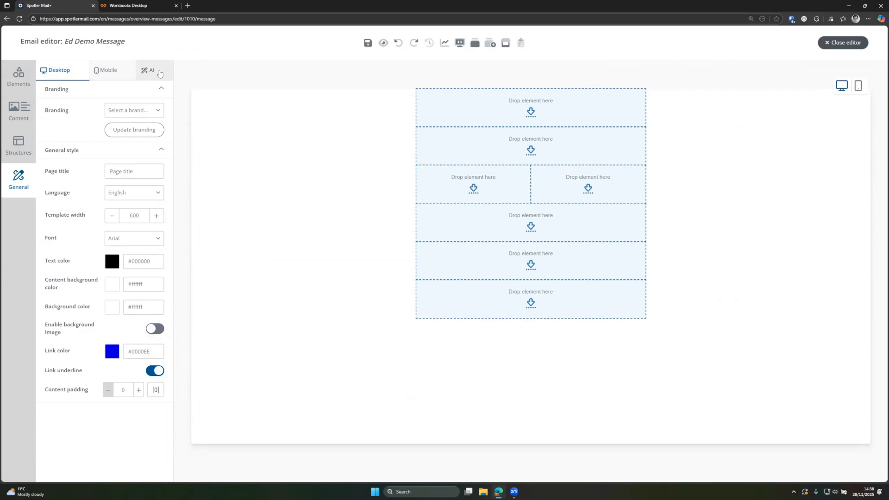
- Compare the mobile and desktop views, then apply the Spotler brand and confirm replacing the styling
{"action": "left_click", "coordinate": [96, 73]}
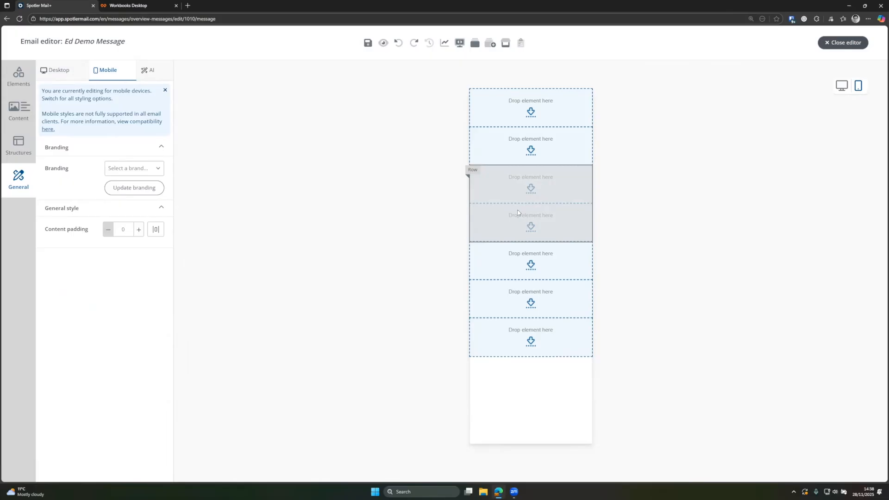
{"action": "left_click", "coordinate": [843, 86]}
{"action": "left_click", "coordinate": [857, 86]}
{"action": "left_click", "coordinate": [844, 86]}
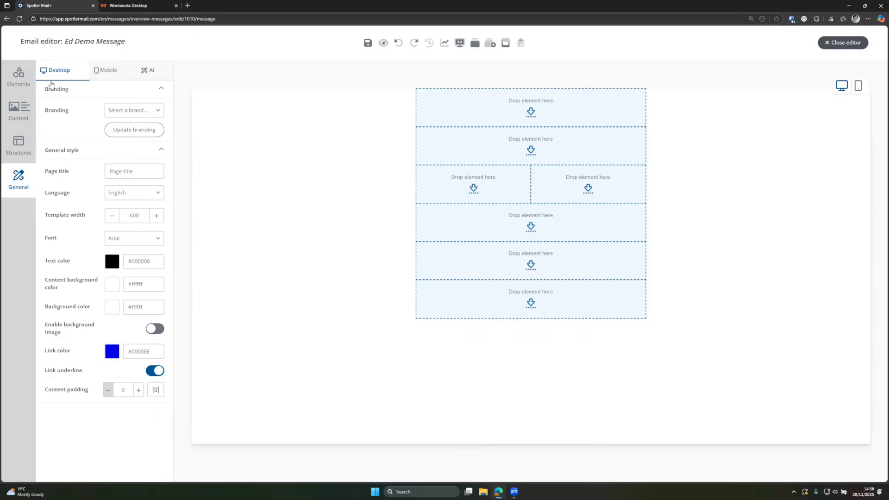
{"action": "left_click", "coordinate": [125, 111]}
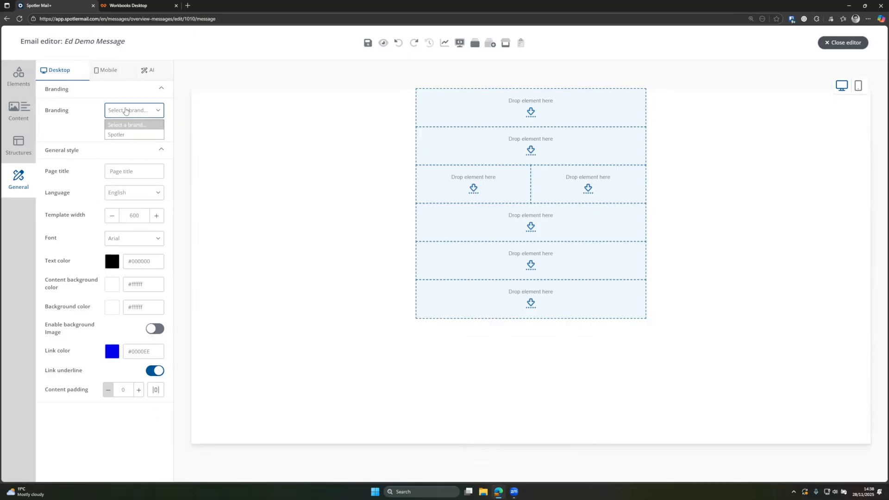
{"action": "left_click", "coordinate": [126, 135]}
{"action": "left_click", "coordinate": [134, 130]}
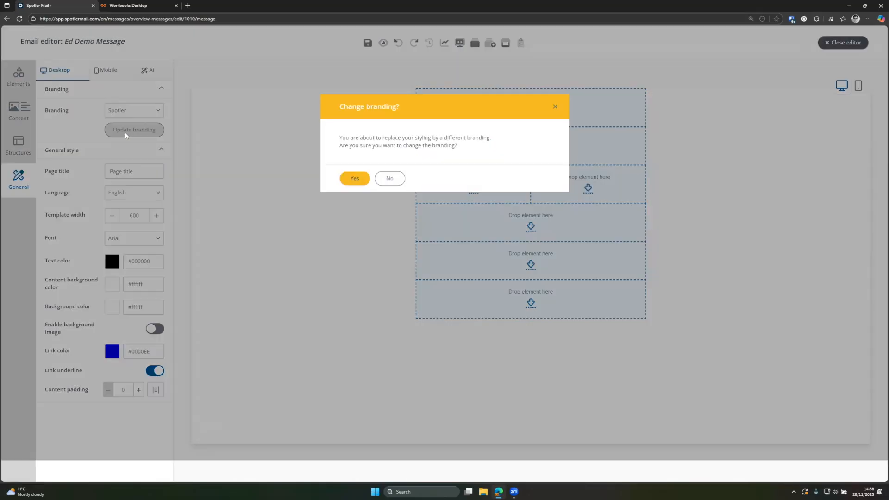
{"action": "left_click", "coordinate": [355, 179]}
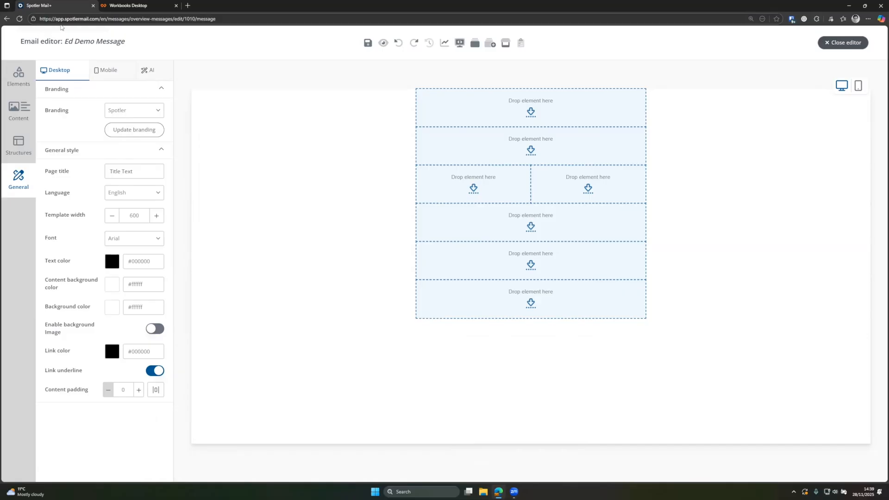
- Set the page title to 'This weeks news' and raise mobile content padding to 10
{"action": "left_click_drag", "start_coordinate": [134, 170], "coordinate": [92, 169]}
{"action": "type", "text": "This weeks news"}
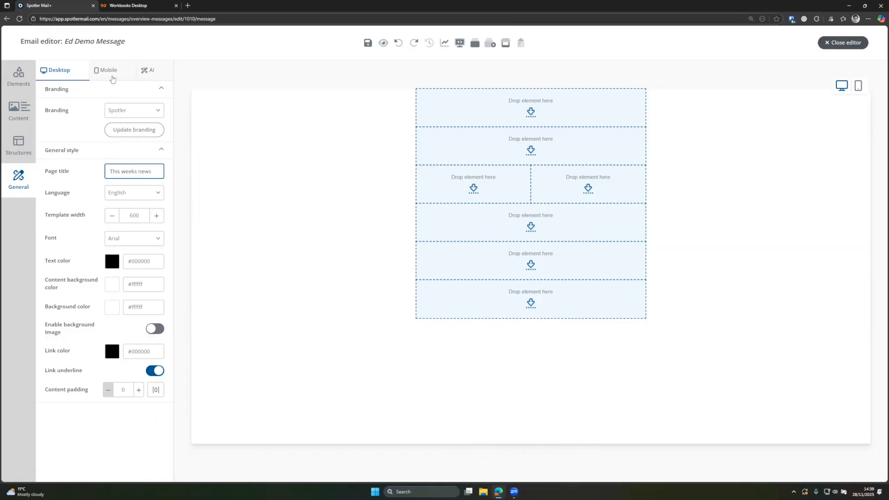
{"action": "left_click", "coordinate": [112, 71]}
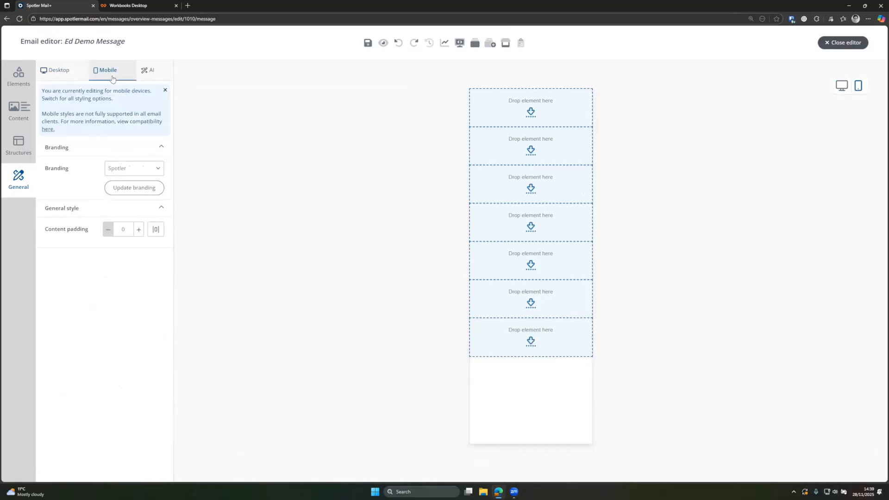
{"action": "left_click", "coordinate": [141, 186]}
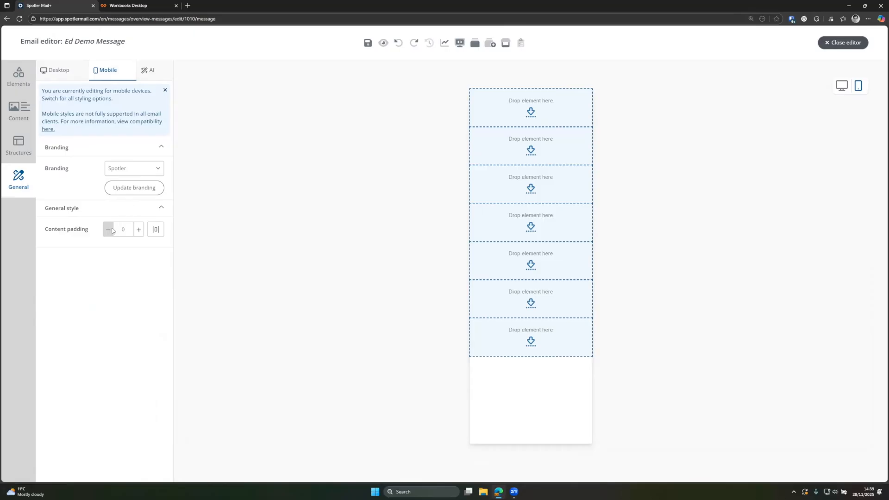
{"action": "left_click", "coordinate": [138, 229]}
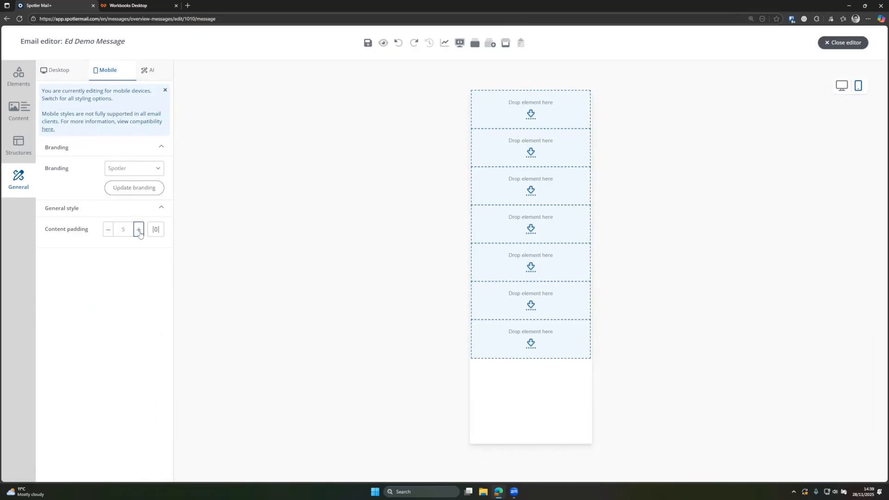
{"action": "left_click", "coordinate": [139, 230]}
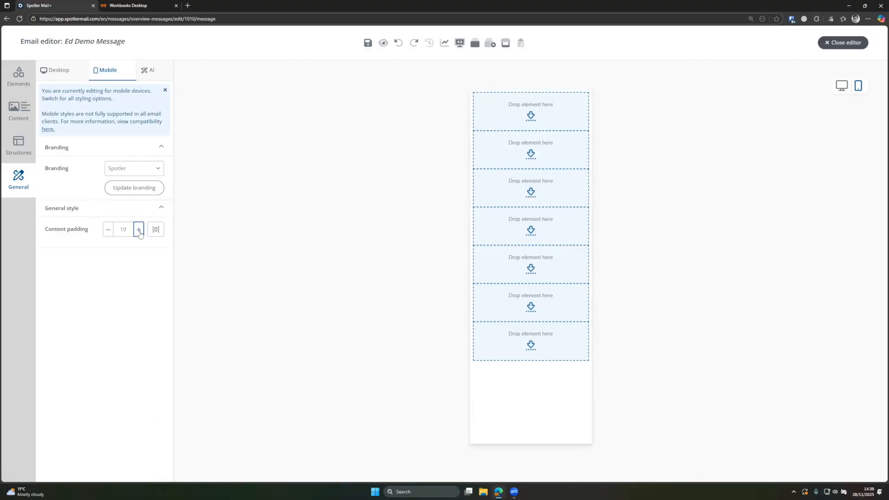
- Retype the mobile content padding as 1, review the AI options, and return to Desktop
{"action": "left_click", "coordinate": [50, 71]}
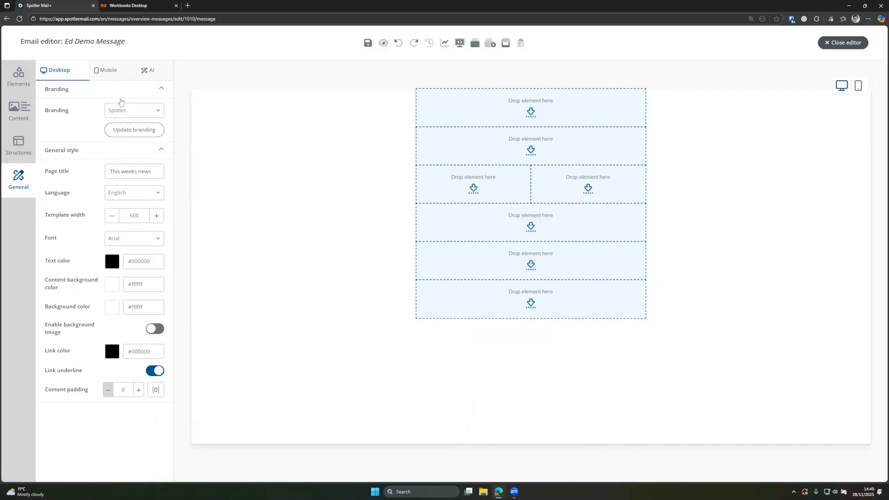
{"action": "left_click", "coordinate": [107, 71]}
{"action": "double_click", "coordinate": [129, 230]}
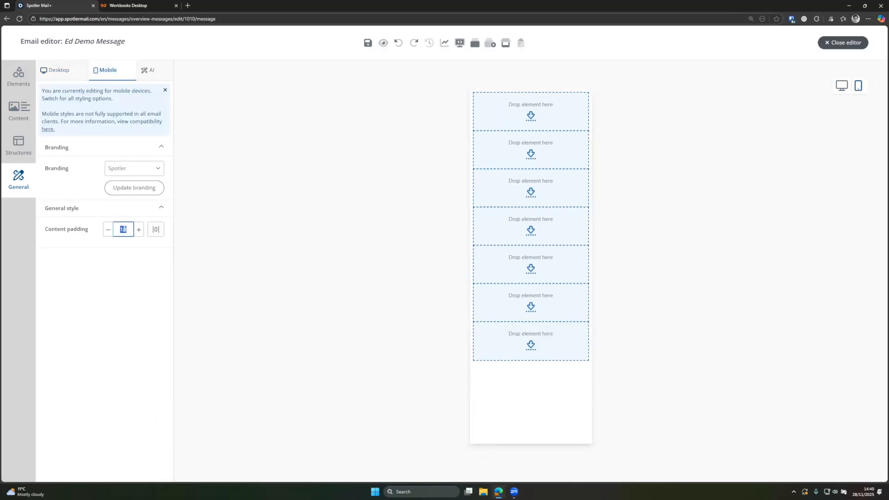
{"action": "type", "text": "1"}
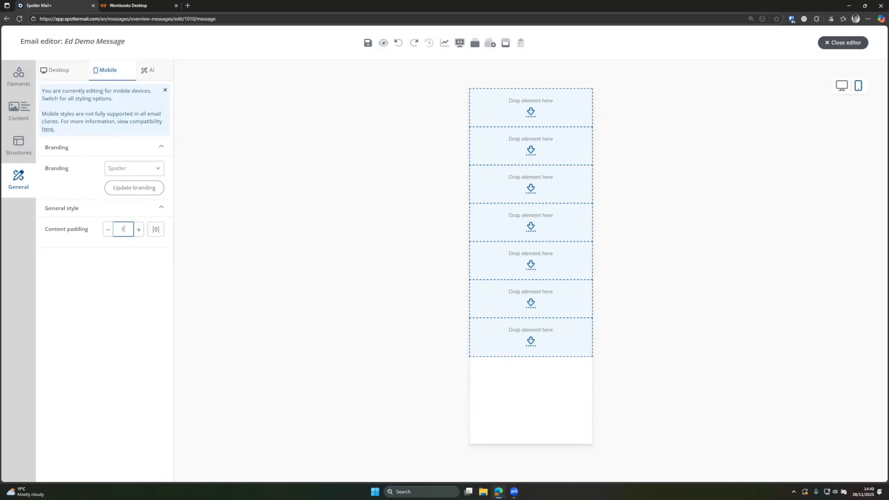
{"action": "left_click", "coordinate": [144, 70]}
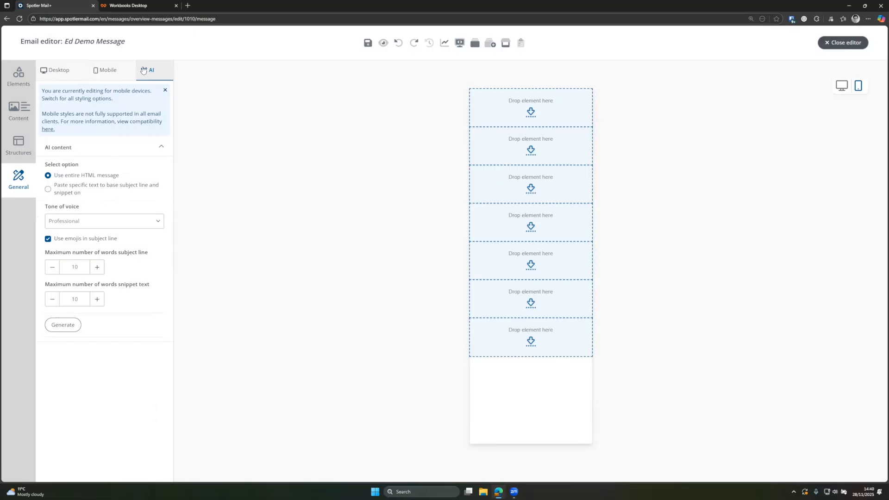
{"action": "left_click", "coordinate": [68, 73]}
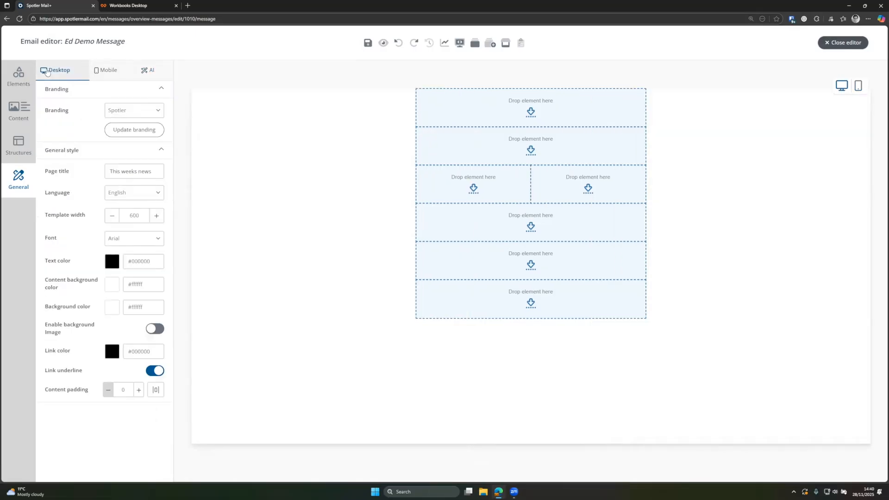
- Add a text element and a new single-column row at the top of the email
{"action": "left_click", "coordinate": [15, 112]}
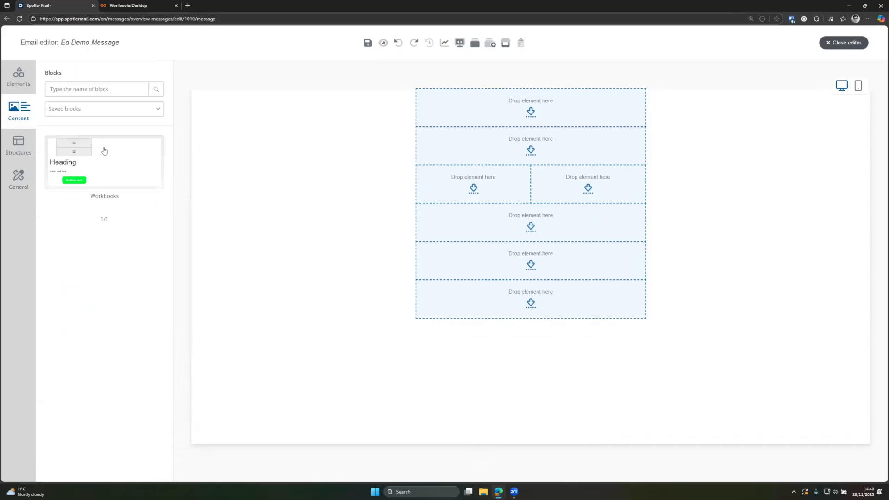
{"action": "left_click", "coordinate": [25, 90]}
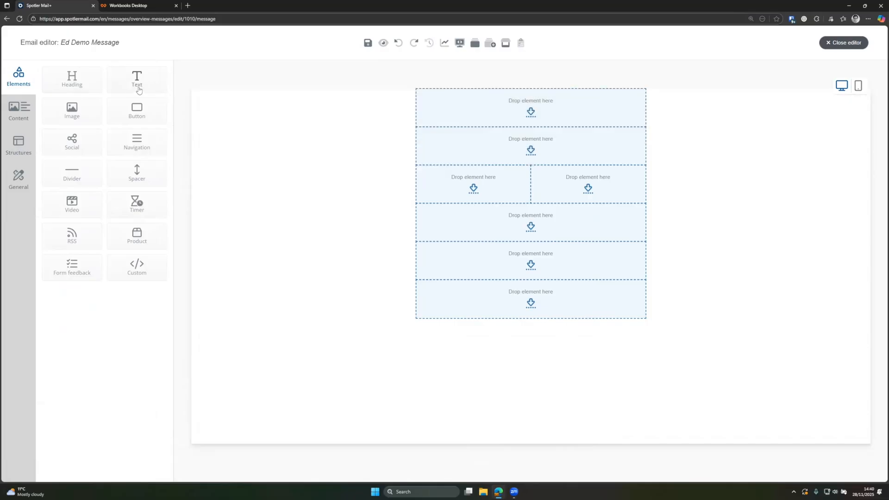
{"action": "left_click_drag", "start_coordinate": [125, 89], "coordinate": [456, 110]}
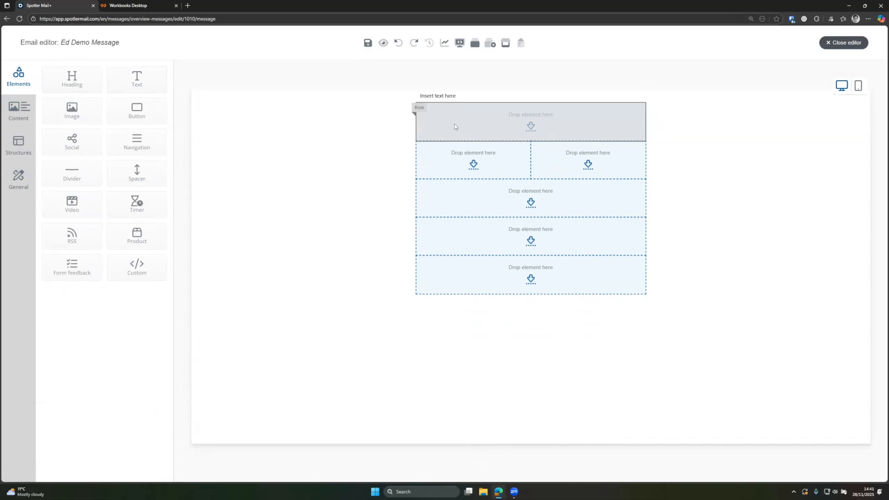
{"action": "left_click", "coordinate": [26, 111]}
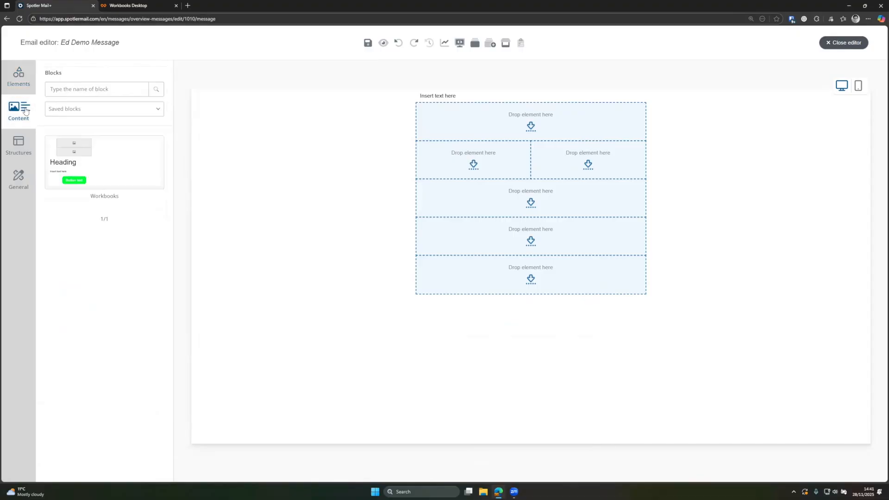
{"action": "left_click", "coordinate": [24, 148]}
{"action": "left_click_drag", "start_coordinate": [80, 103], "coordinate": [482, 119]}
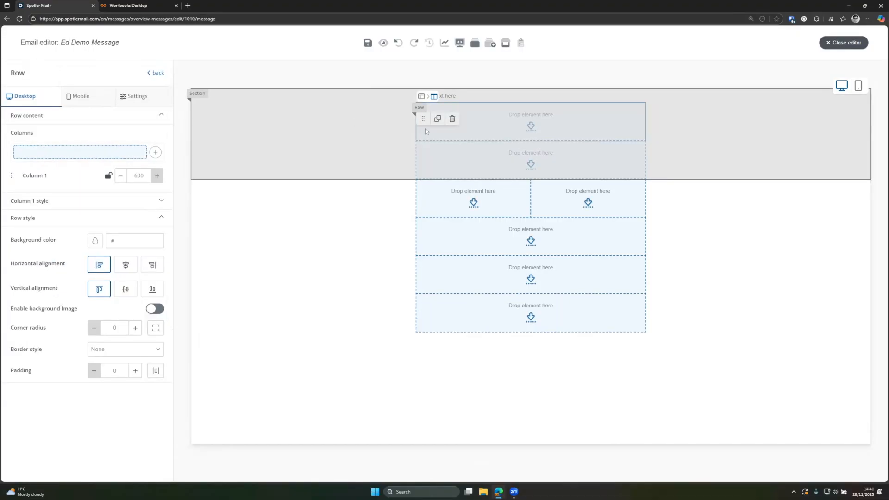
{"action": "left_click", "coordinate": [157, 73]}
- Place an image in the first empty row with a navigation bar below it
{"action": "left_click", "coordinate": [19, 111]}
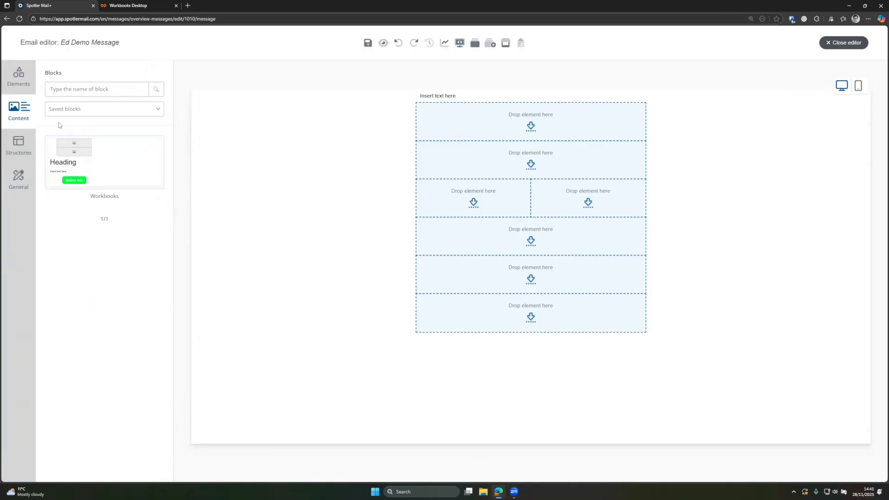
{"action": "left_click", "coordinate": [26, 84]}
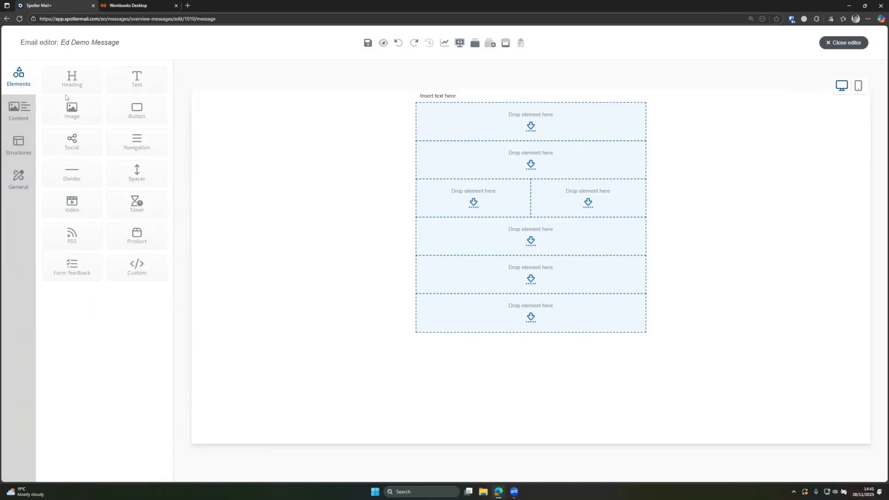
{"action": "left_click_drag", "start_coordinate": [70, 108], "coordinate": [490, 115]}
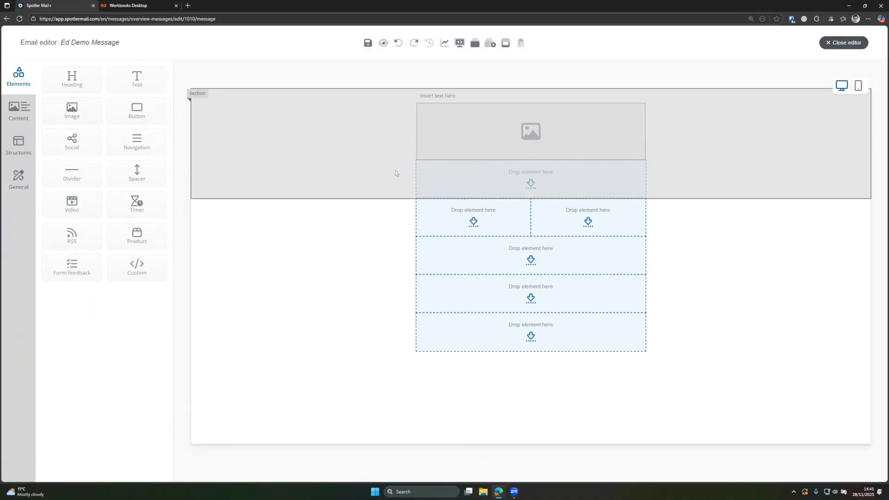
{"action": "left_click_drag", "start_coordinate": [134, 144], "coordinate": [525, 170]}
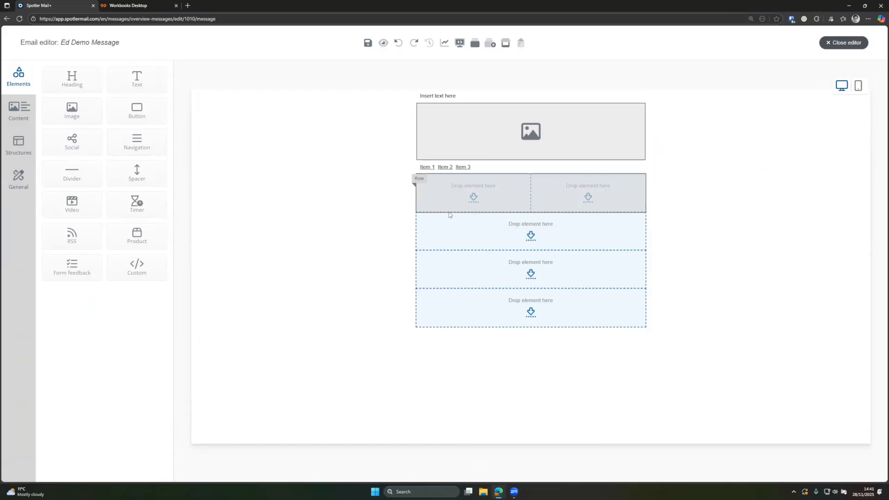
{"action": "left_click_drag", "start_coordinate": [490, 226], "coordinate": [487, 193]}
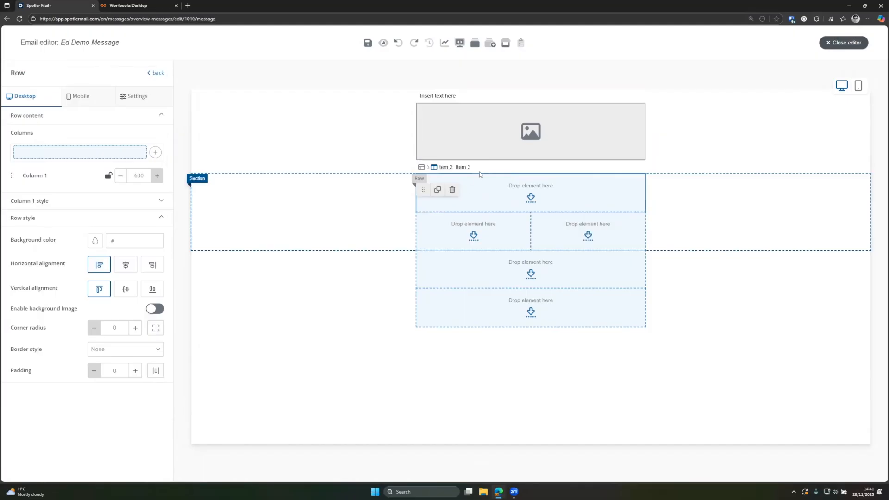
{"action": "left_click", "coordinate": [152, 75]}
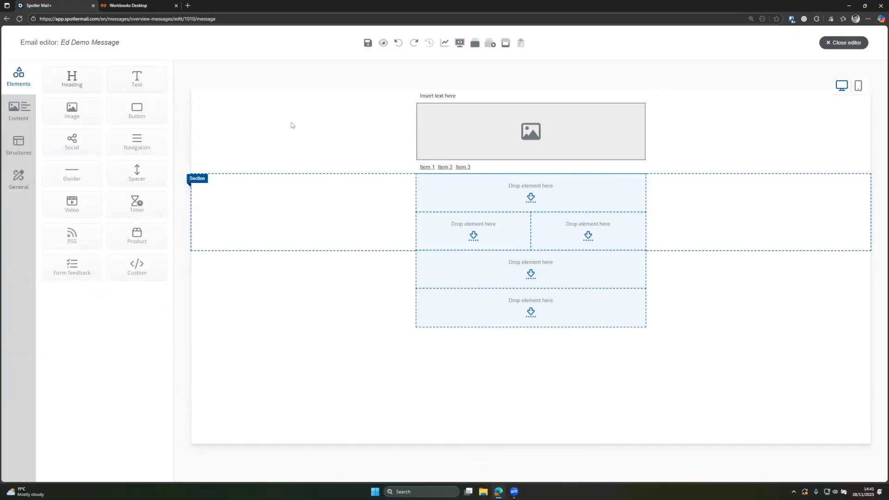
- Add a heading, text and button beside an image, then a text block and social icons
{"action": "left_click_drag", "start_coordinate": [81, 87], "coordinate": [517, 192]}
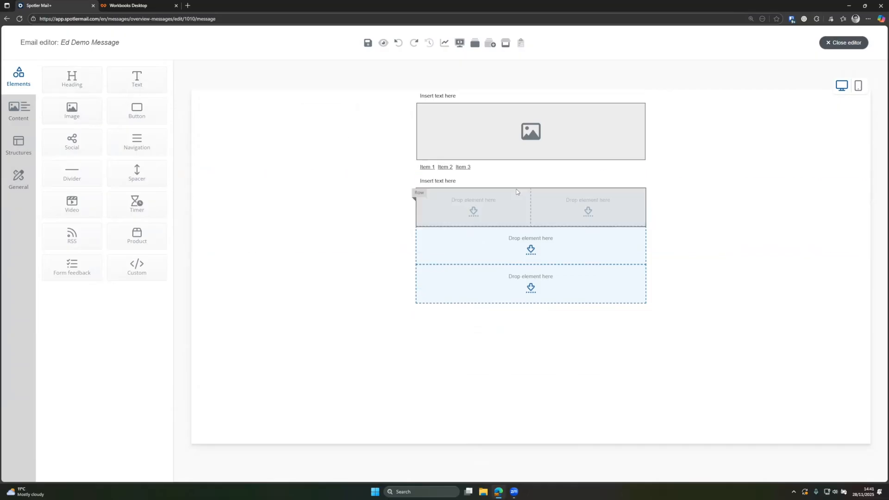
{"action": "left_click_drag", "start_coordinate": [139, 88], "coordinate": [520, 216]}
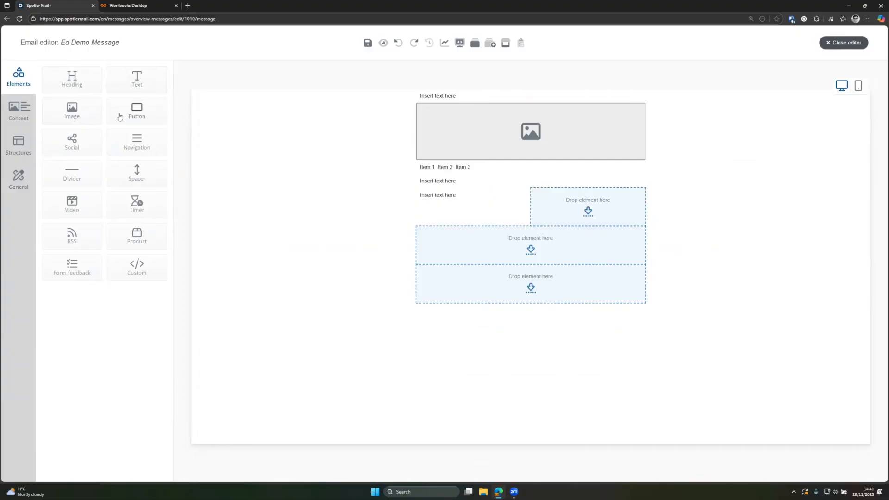
{"action": "left_click_drag", "start_coordinate": [90, 114], "coordinate": [582, 211]}
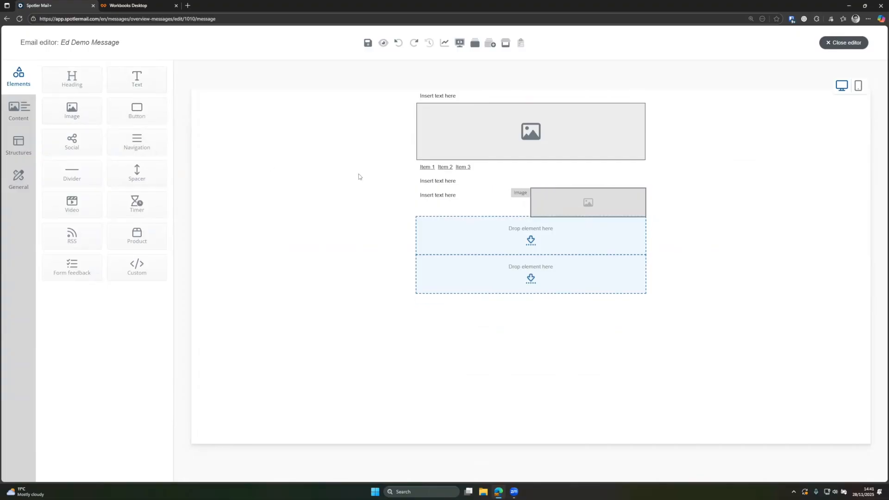
{"action": "left_click_drag", "start_coordinate": [276, 157], "coordinate": [472, 204]}
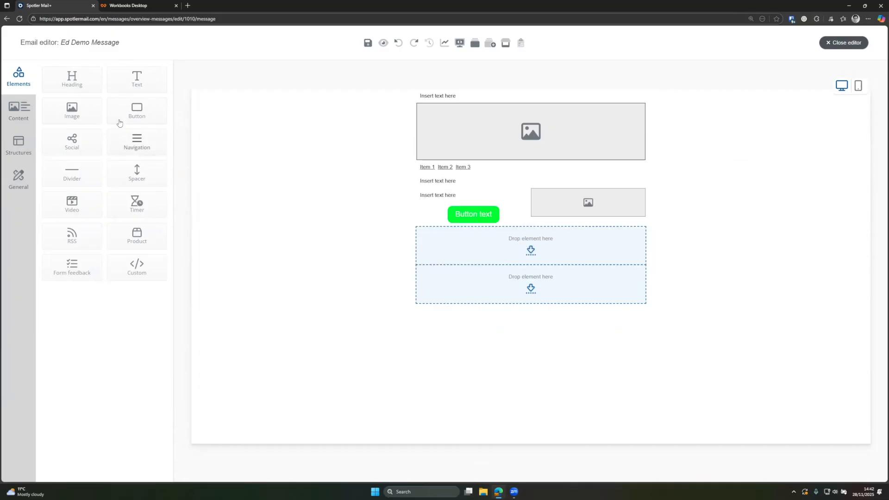
{"action": "left_click_drag", "start_coordinate": [122, 86], "coordinate": [463, 280]}
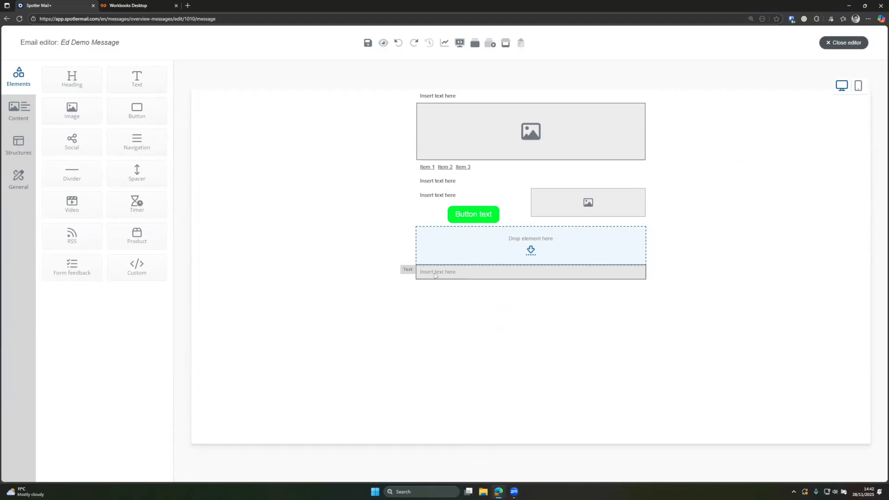
{"action": "left_click_drag", "start_coordinate": [69, 144], "coordinate": [510, 243]}
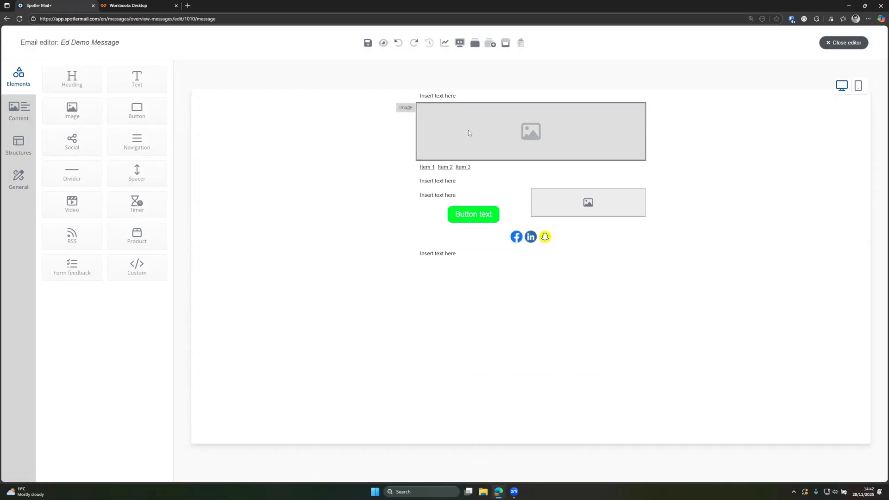
- Select the top text block and toggle its Hide on desktop setting
{"action": "left_click", "coordinate": [448, 95]}
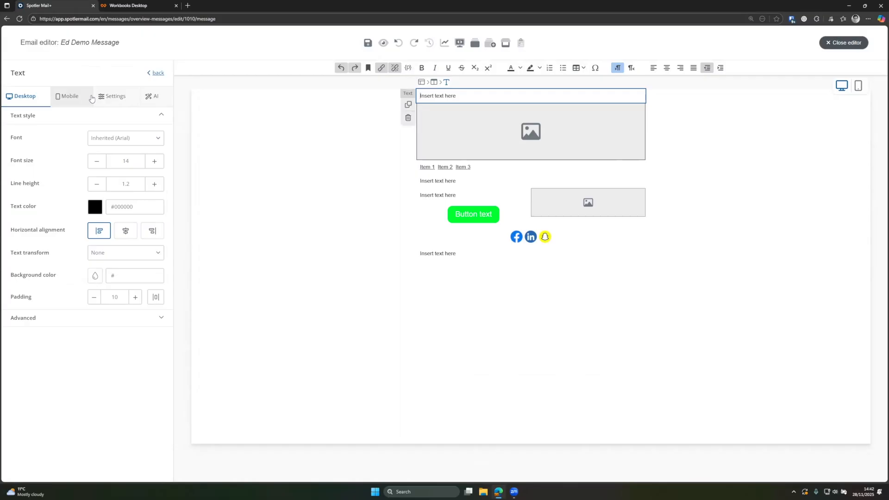
{"action": "left_click", "coordinate": [108, 97]}
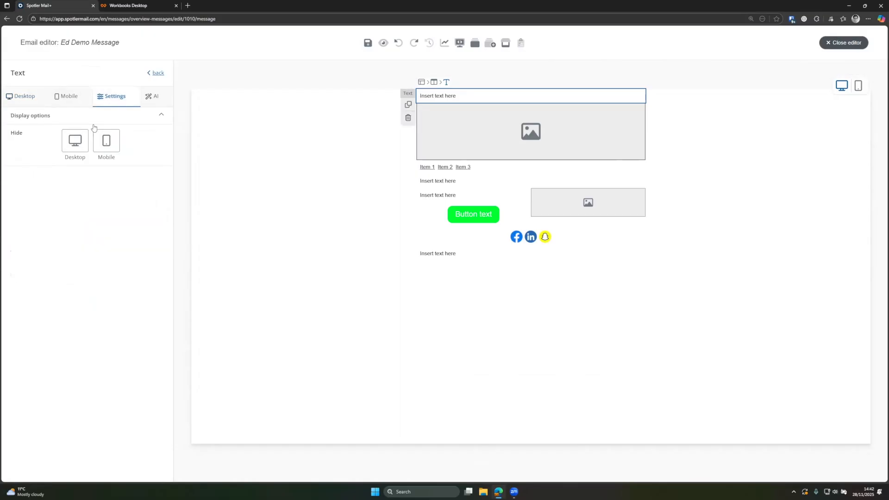
{"action": "left_click", "coordinate": [74, 150]}
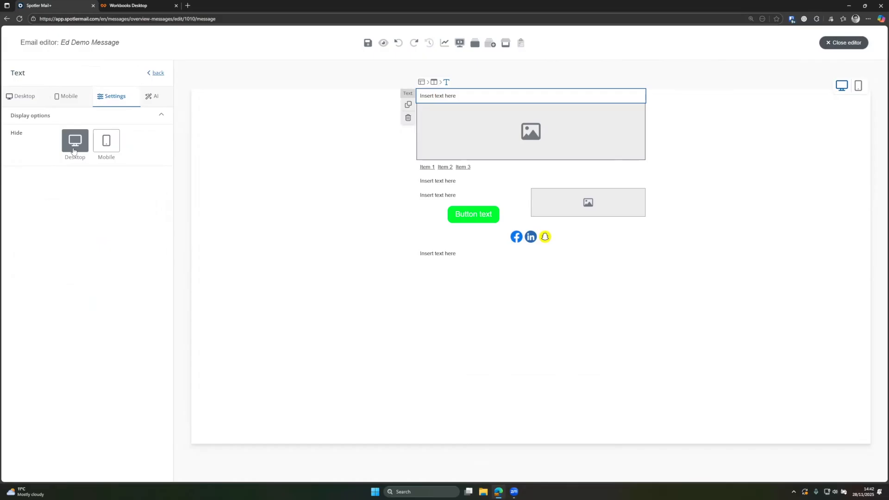
{"action": "left_click", "coordinate": [22, 99]}
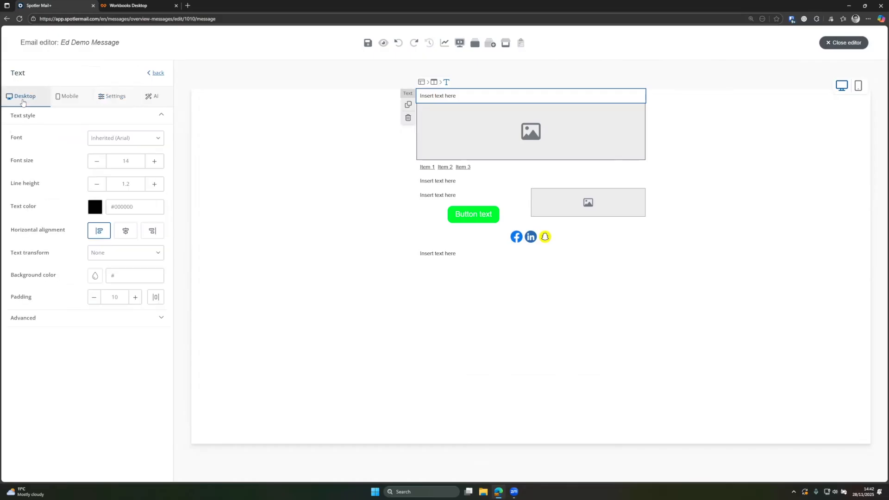
- Replace the top line's placeholder text with 'View this email online'
{"action": "left_click", "coordinate": [456, 95]}
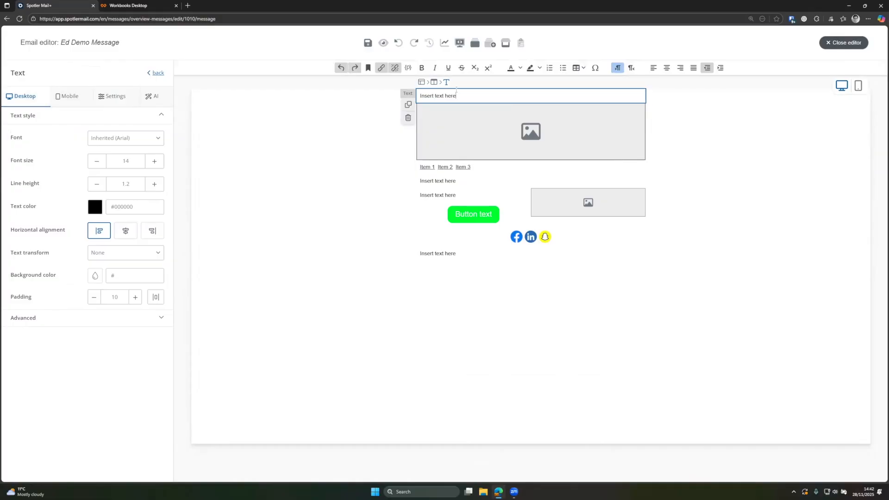
{"action": "triple_click", "coordinate": [457, 95]}
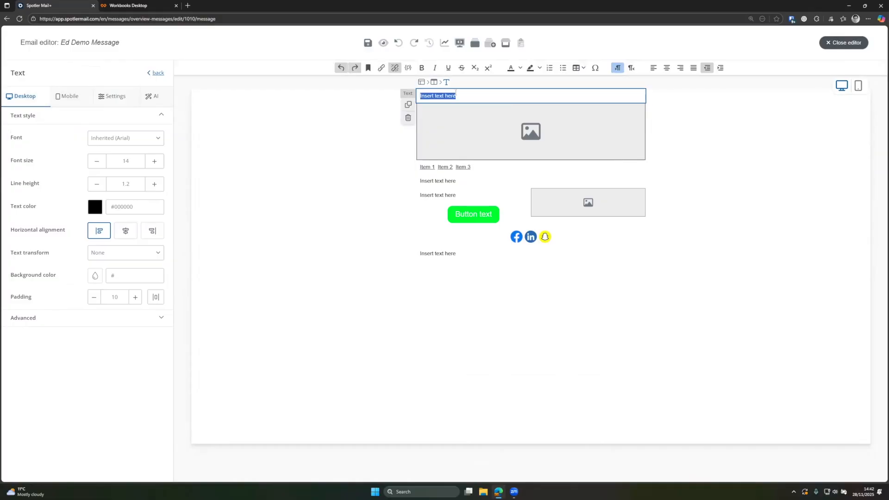
{"action": "type", "text": "View this em"}
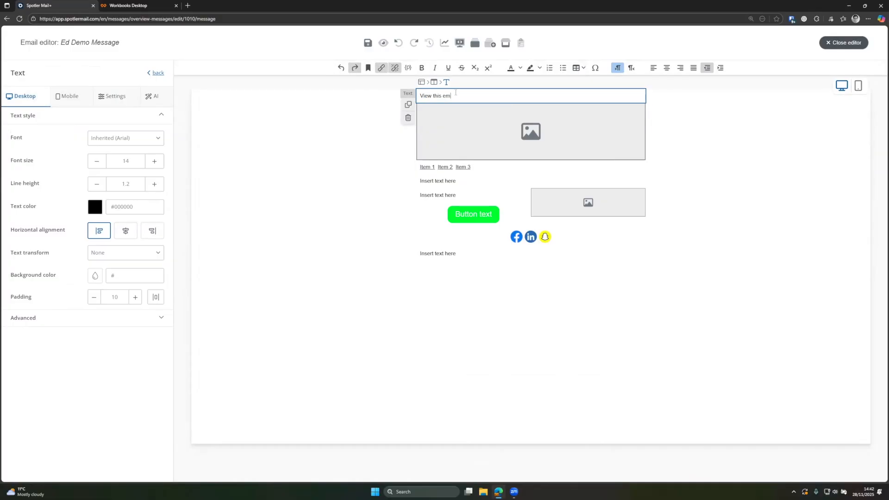
{"action": "type", "text": "ail online"}
{"action": "triple_click", "coordinate": [455, 94]}
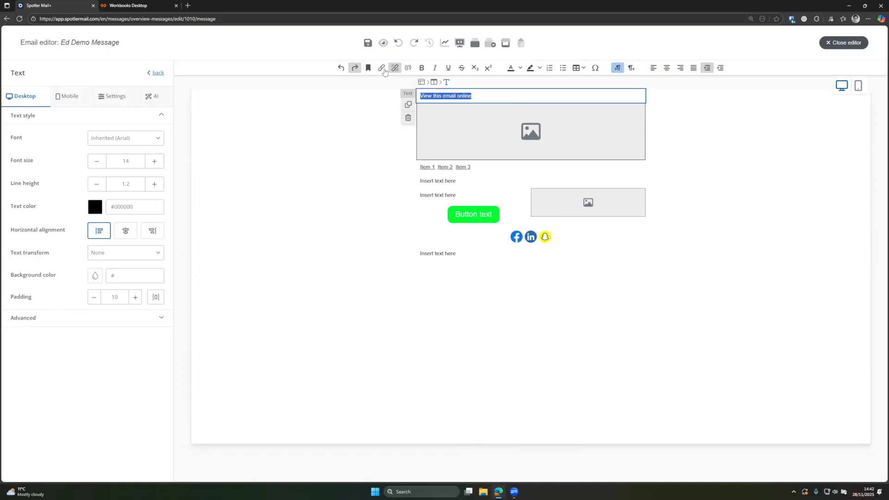
- Open link settings for the top line, review Web analytics and Update profile, then list link types
{"action": "left_click", "coordinate": [381, 69]}
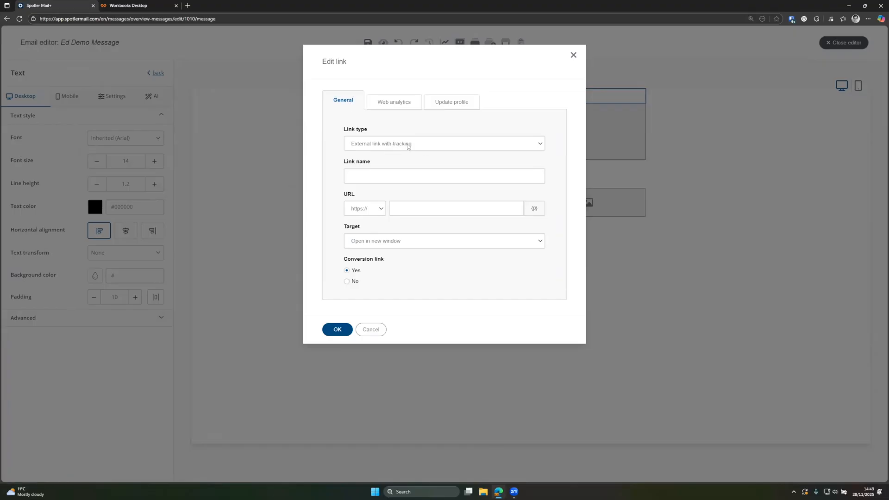
{"action": "left_click", "coordinate": [393, 106]}
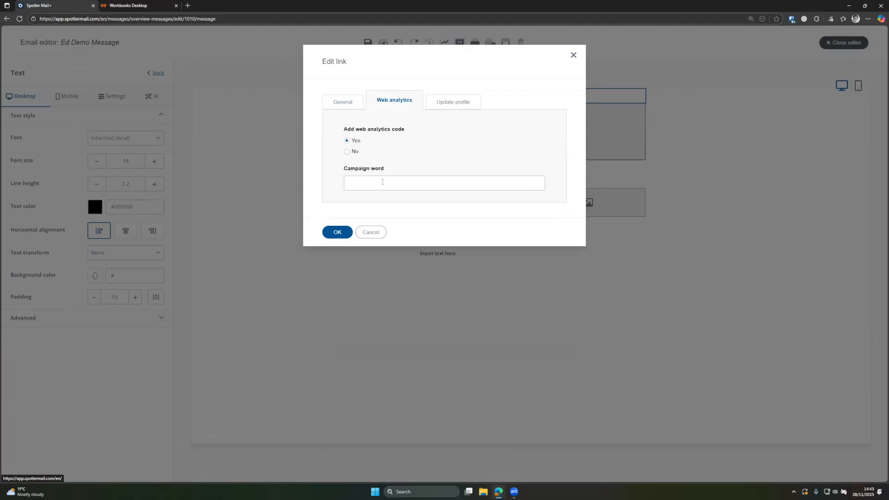
{"action": "left_click", "coordinate": [440, 106]}
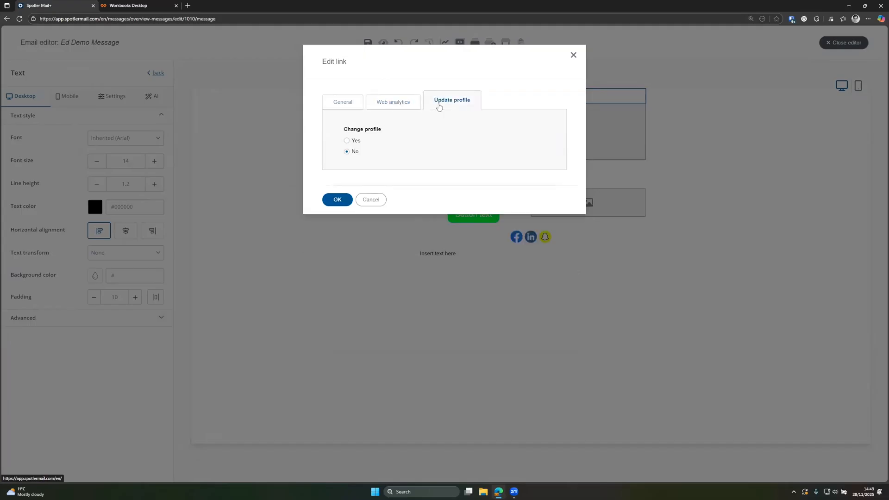
{"action": "left_click", "coordinate": [348, 141]}
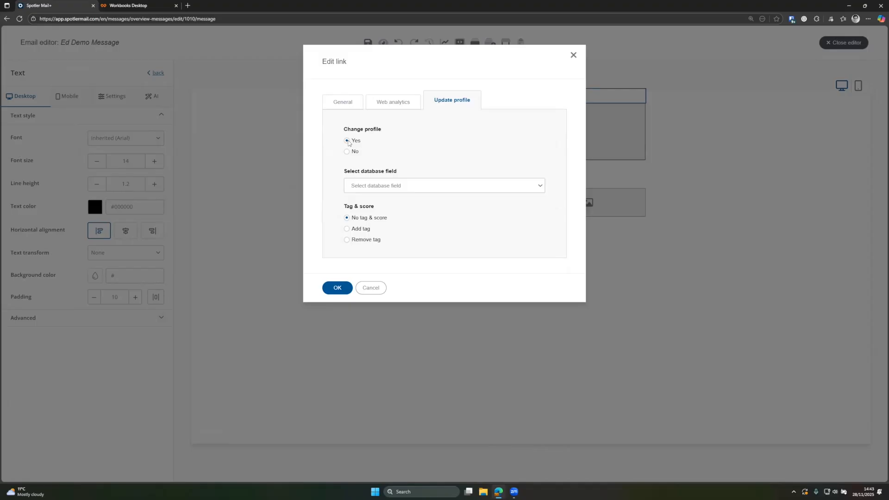
{"action": "left_click", "coordinate": [346, 153]}
{"action": "left_click", "coordinate": [345, 104]}
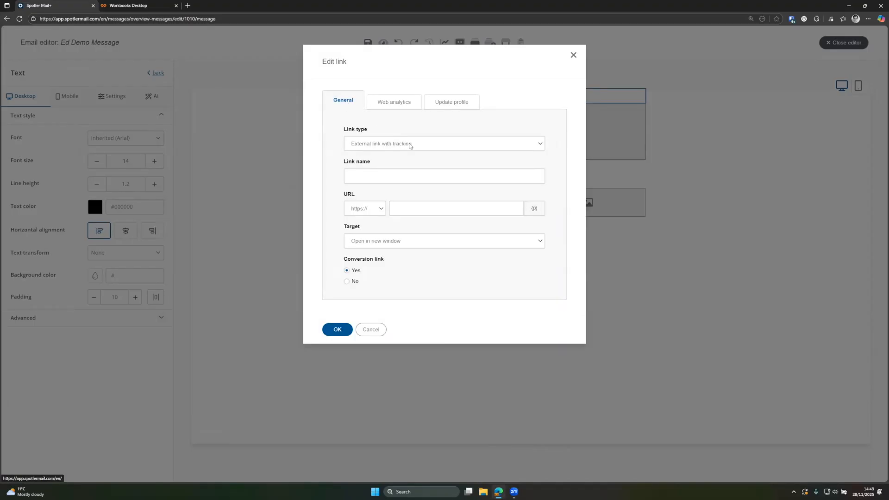
{"action": "left_click", "coordinate": [409, 145]}
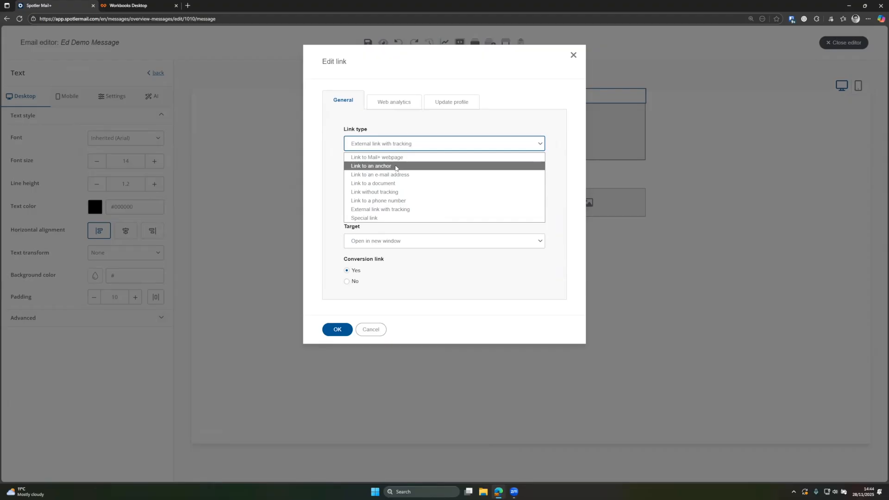
- Try the e-mail address, document and plain link types for the top-line link
{"action": "left_click", "coordinate": [396, 174]}
{"action": "left_click", "coordinate": [381, 176]}
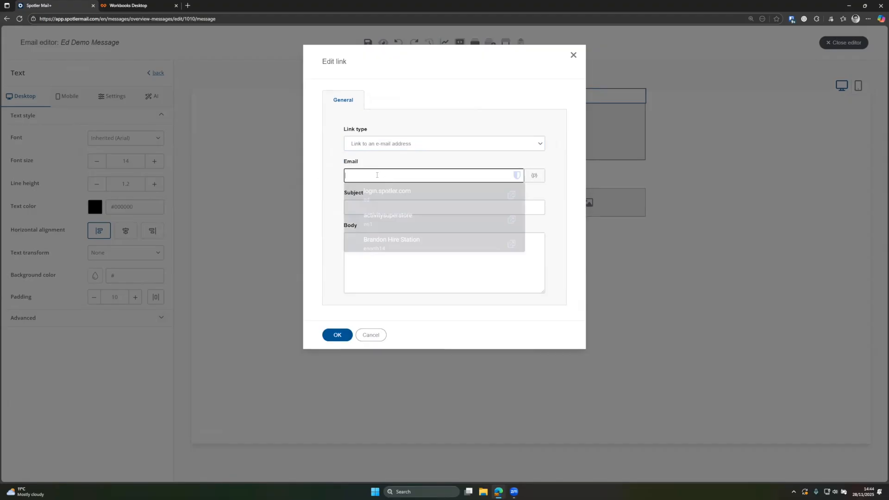
{"action": "left_click", "coordinate": [329, 158]}
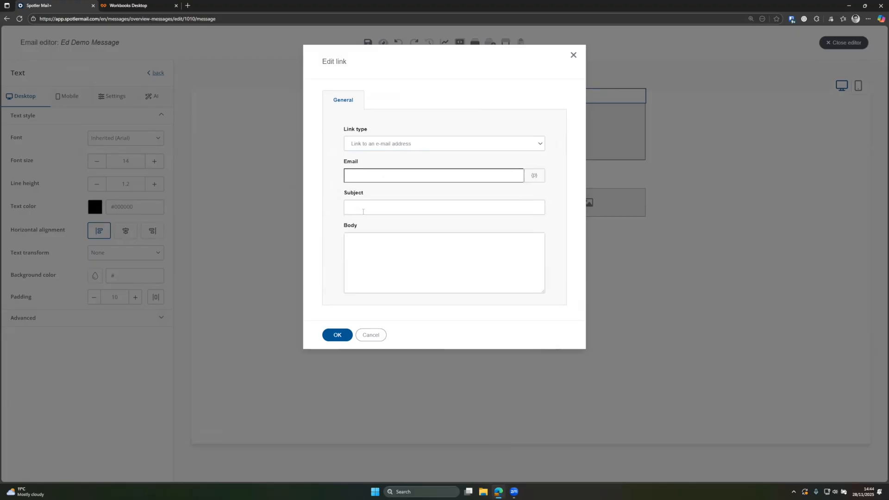
{"action": "left_click", "coordinate": [376, 145]}
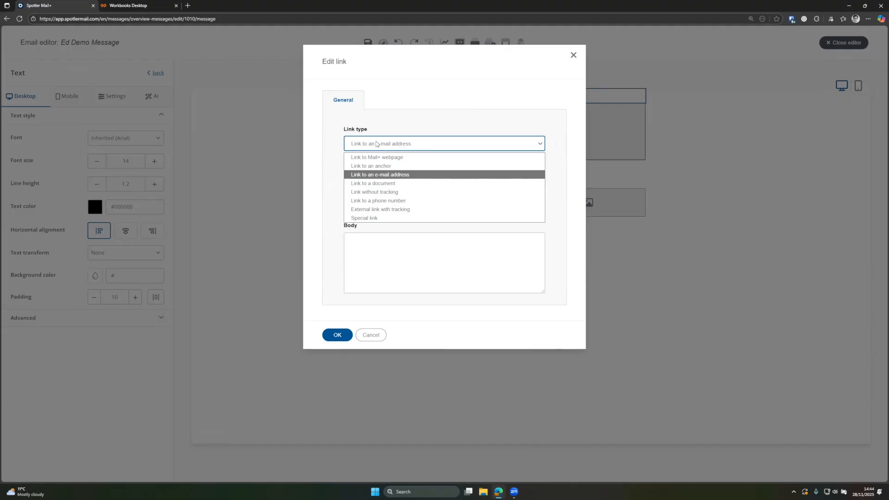
{"action": "left_click", "coordinate": [386, 183]}
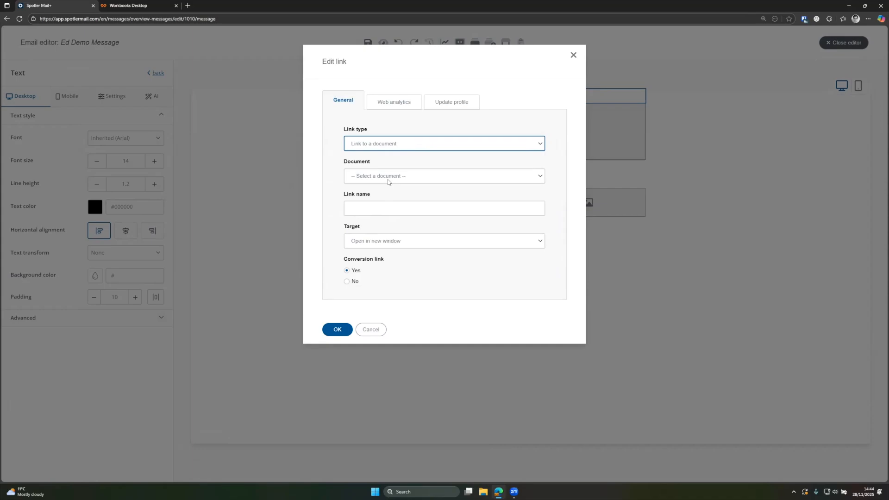
{"action": "left_click", "coordinate": [387, 179]}
{"action": "left_click", "coordinate": [365, 187]}
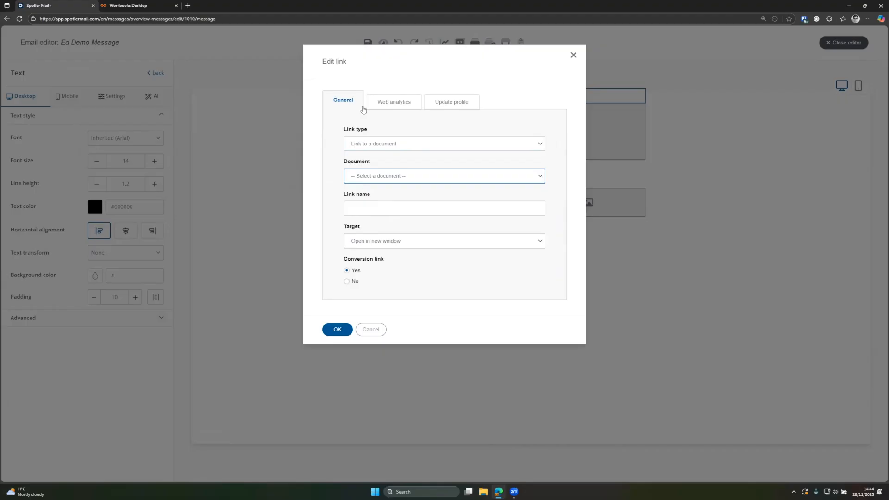
{"action": "left_click", "coordinate": [381, 144]}
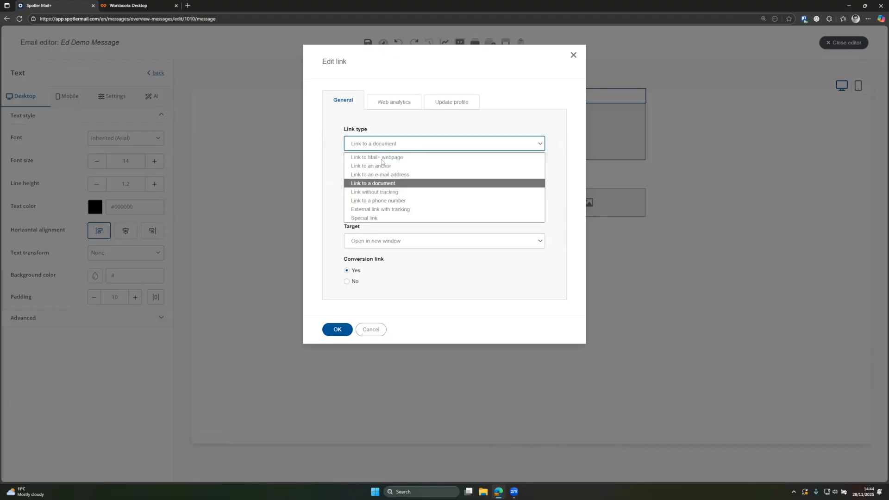
{"action": "left_click", "coordinate": [388, 191]}
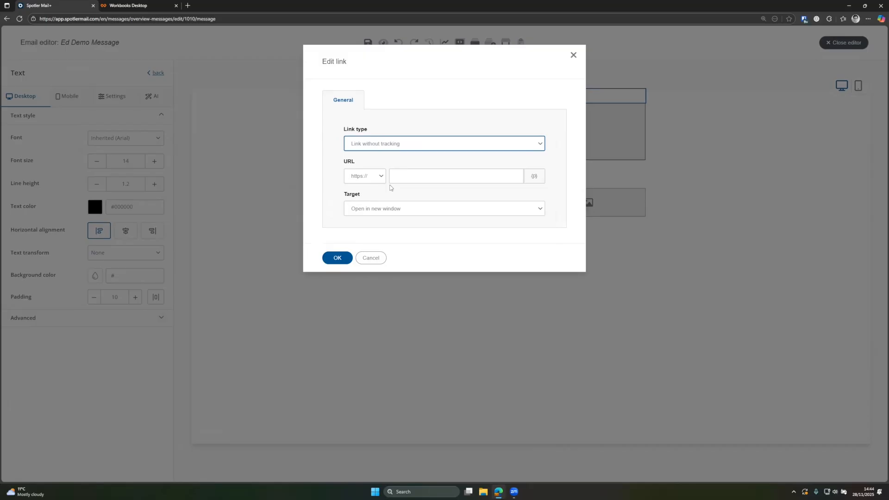
- Switch the link type from phone number to External link with tracking, then focus its name and URL
{"action": "left_click", "coordinate": [396, 147]}
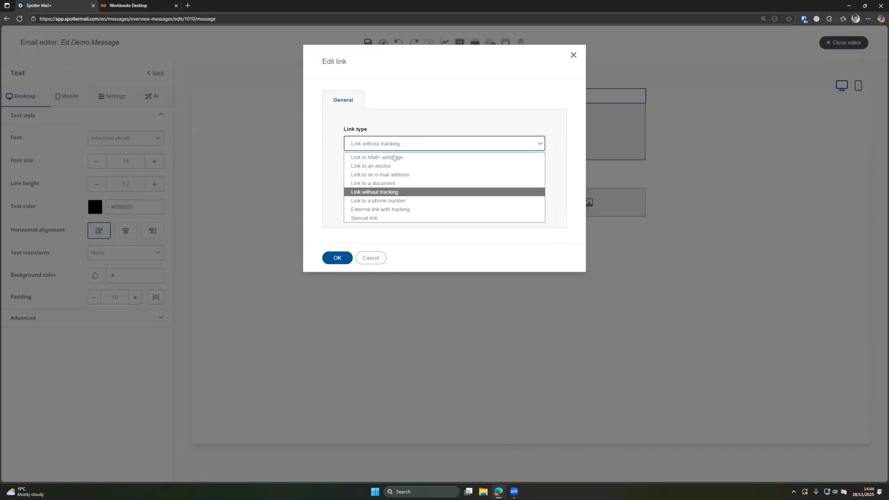
{"action": "left_click", "coordinate": [402, 201]}
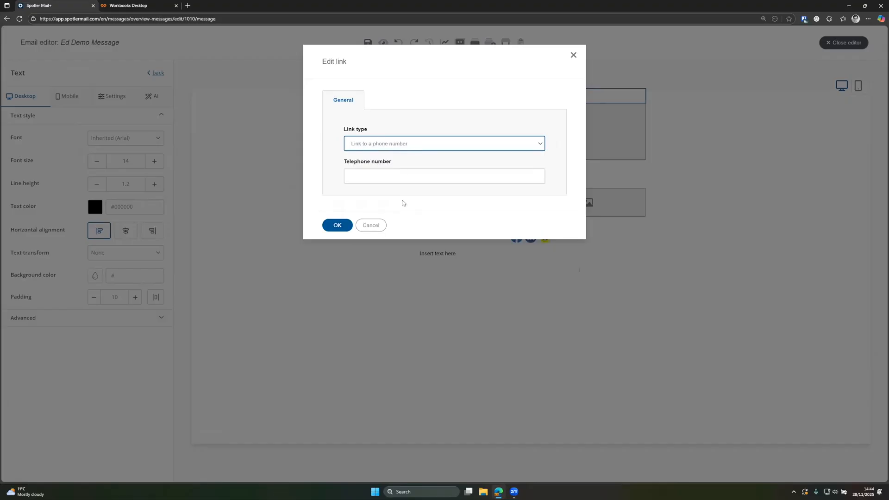
{"action": "left_click", "coordinate": [405, 172]}
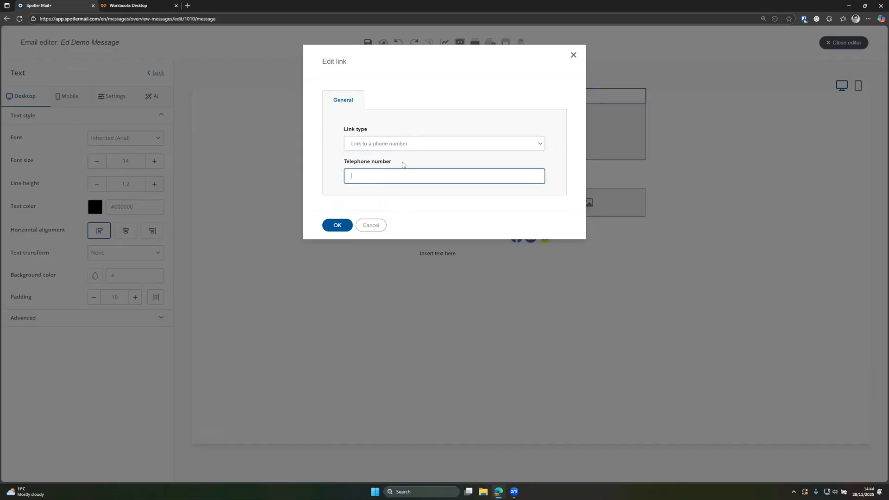
{"action": "left_click", "coordinate": [397, 147]}
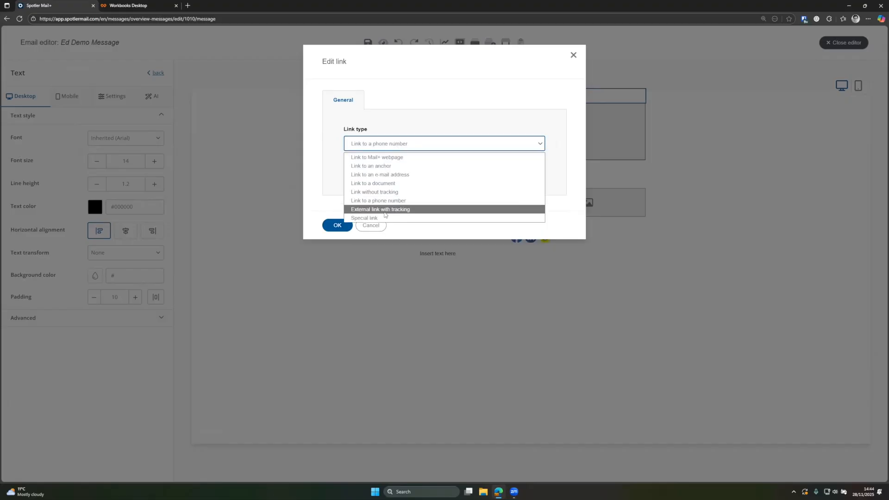
{"action": "left_click", "coordinate": [377, 210]}
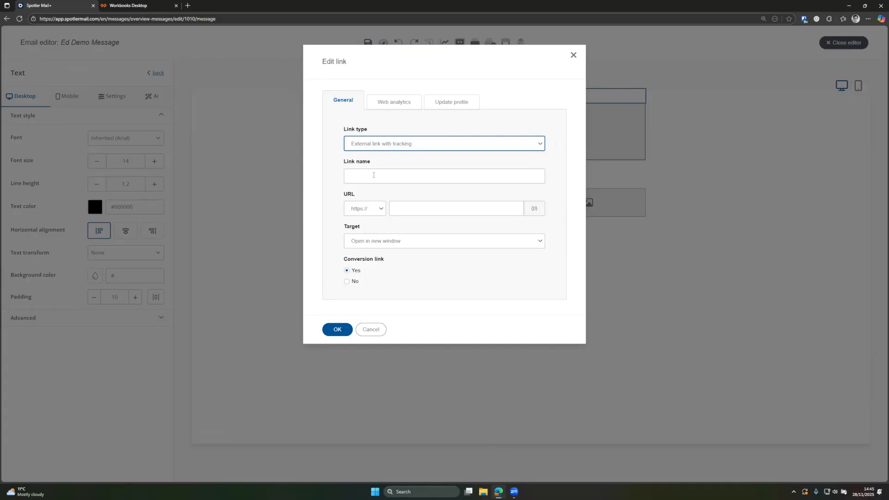
{"action": "left_click", "coordinate": [374, 175]}
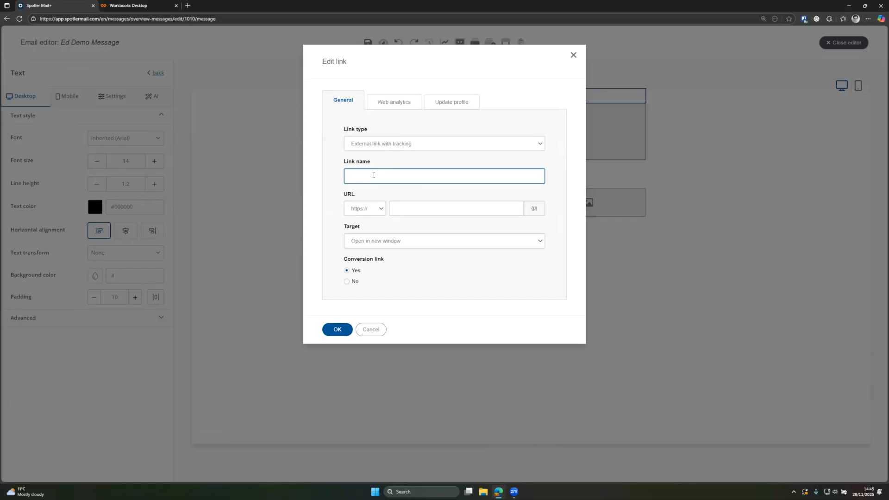
{"action": "left_click", "coordinate": [404, 208]}
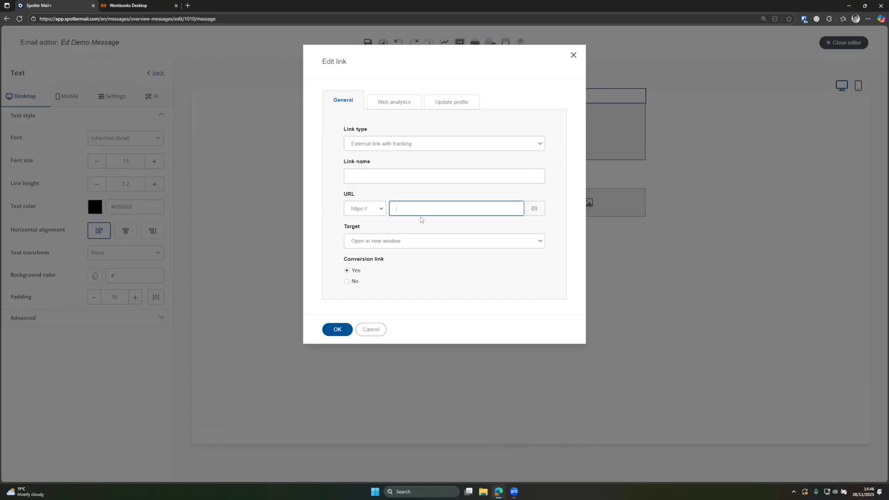
- Set the link to Special link pointing to the online version, confirm, then select the blocks below
{"action": "left_click", "coordinate": [410, 149]}
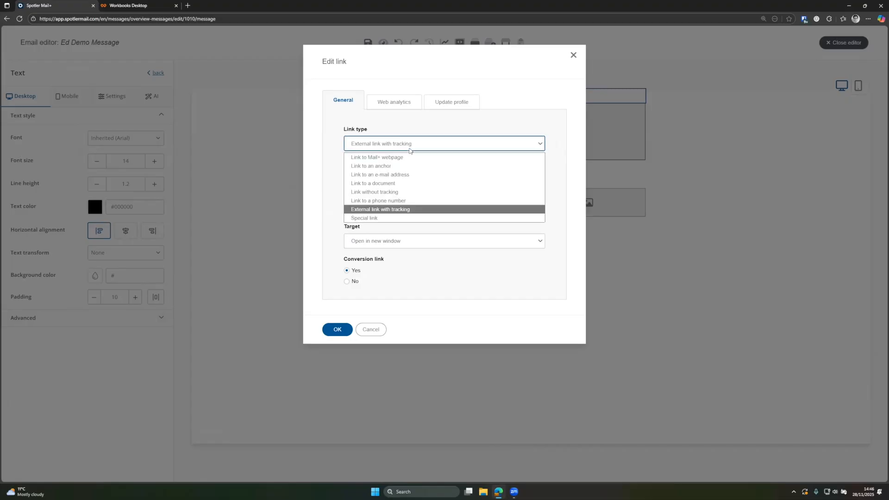
{"action": "left_click", "coordinate": [370, 219]}
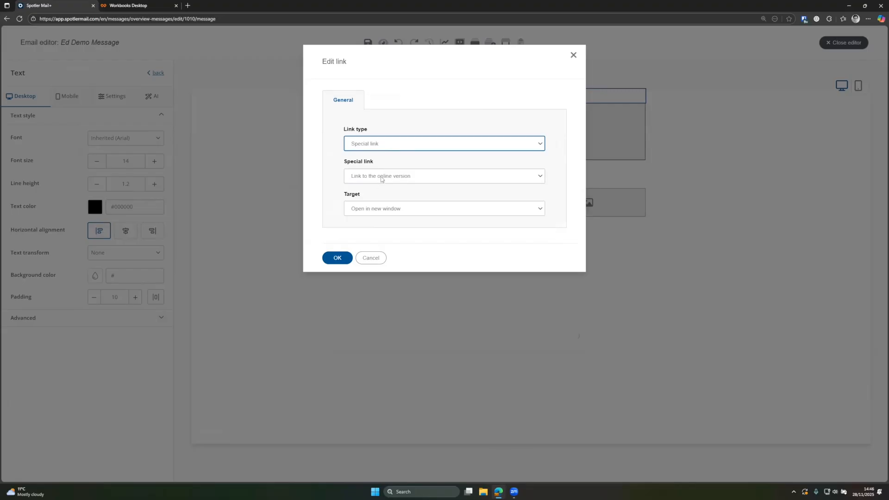
{"action": "left_click", "coordinate": [381, 176]}
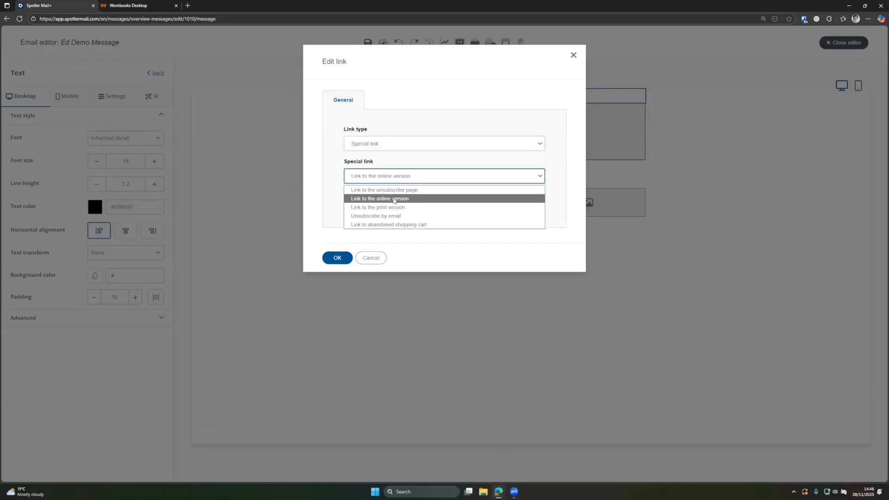
{"action": "left_click", "coordinate": [394, 199]}
{"action": "left_click", "coordinate": [332, 258]}
{"action": "left_click", "coordinate": [449, 146]}
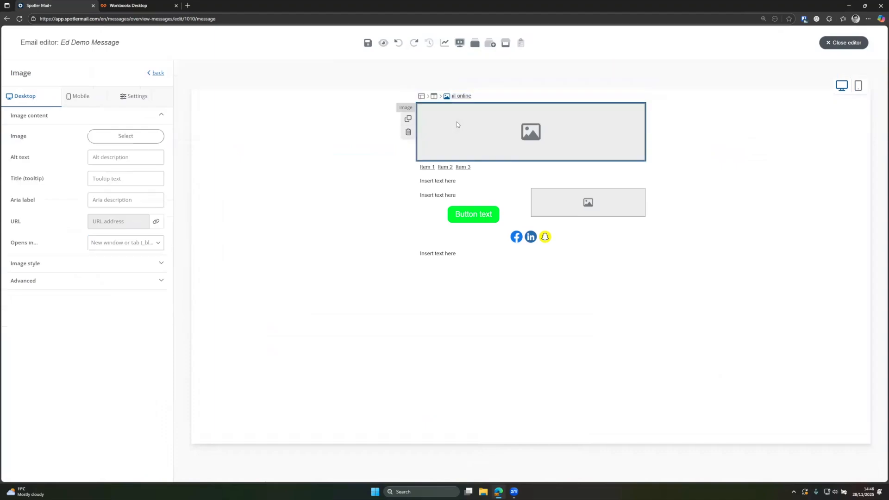
{"action": "left_click", "coordinate": [460, 187]}
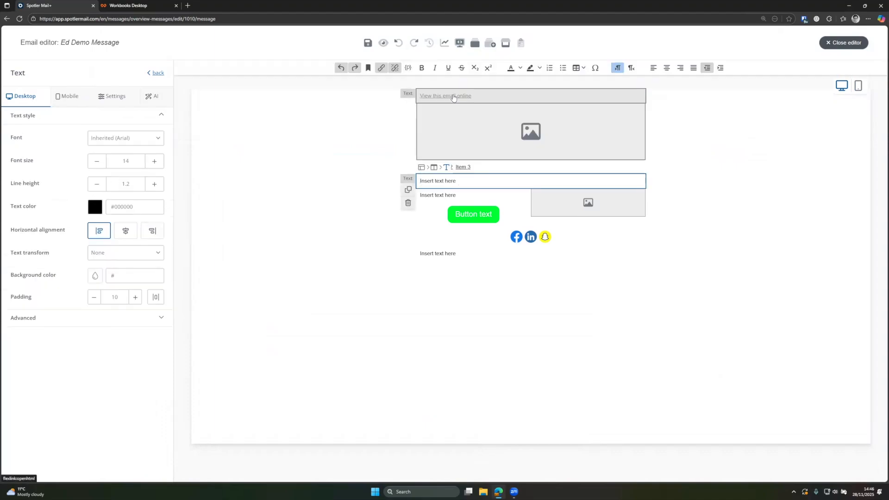
- Select the top text and adjust its desktop padding down to 5, then back to 10
{"action": "triple_click", "coordinate": [498, 93]}
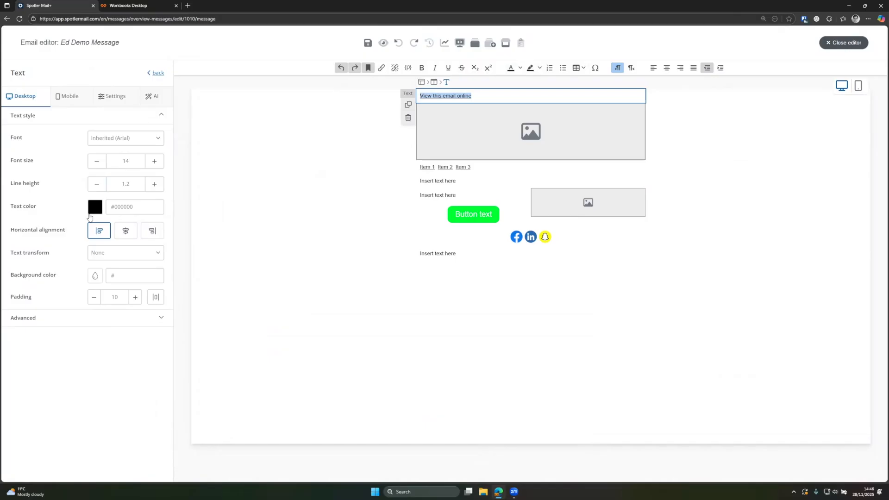
{"action": "left_click", "coordinate": [94, 299]}
{"action": "left_click", "coordinate": [93, 299]}
{"action": "left_click", "coordinate": [93, 298]}
{"action": "left_click", "coordinate": [94, 299]}
{"action": "left_click", "coordinate": [93, 299]}
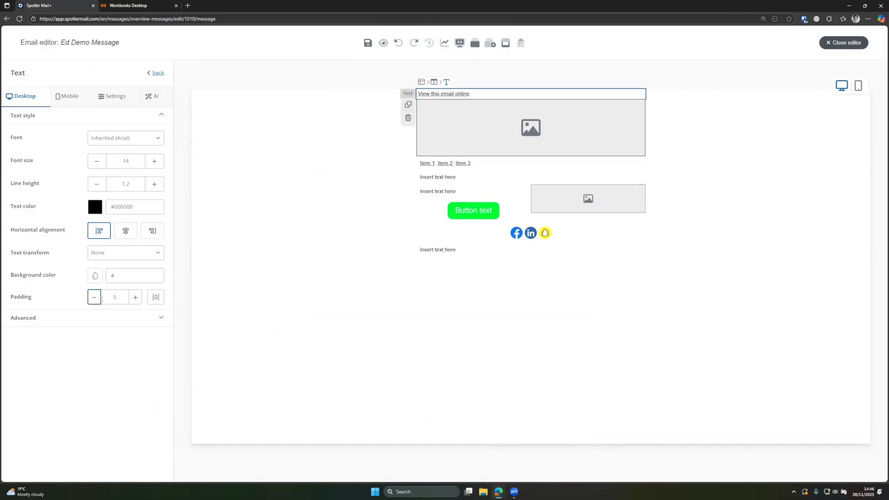
{"action": "left_click", "coordinate": [135, 298]}
{"action": "left_click", "coordinate": [135, 298]}
{"action": "left_click", "coordinate": [135, 298]}
{"action": "left_click", "coordinate": [135, 298]}
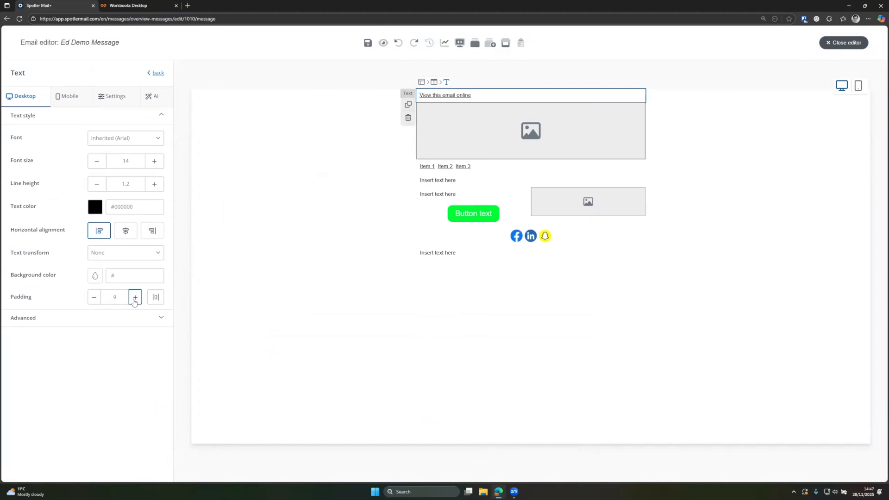
{"action": "left_click", "coordinate": [134, 299]}
- Set the text's mobile padding to 5, then check display options and return to desktop styles
{"action": "left_click", "coordinate": [78, 102]}
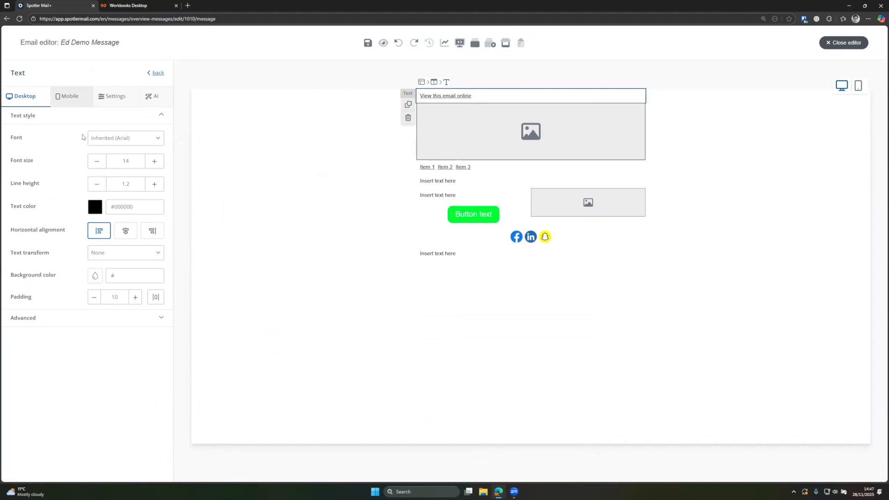
{"action": "left_click", "coordinate": [94, 259]}
{"action": "left_click", "coordinate": [94, 258]}
{"action": "left_click", "coordinate": [93, 259]}
{"action": "left_click", "coordinate": [94, 259]}
{"action": "left_click", "coordinate": [94, 258]}
{"action": "left_click", "coordinate": [93, 259]}
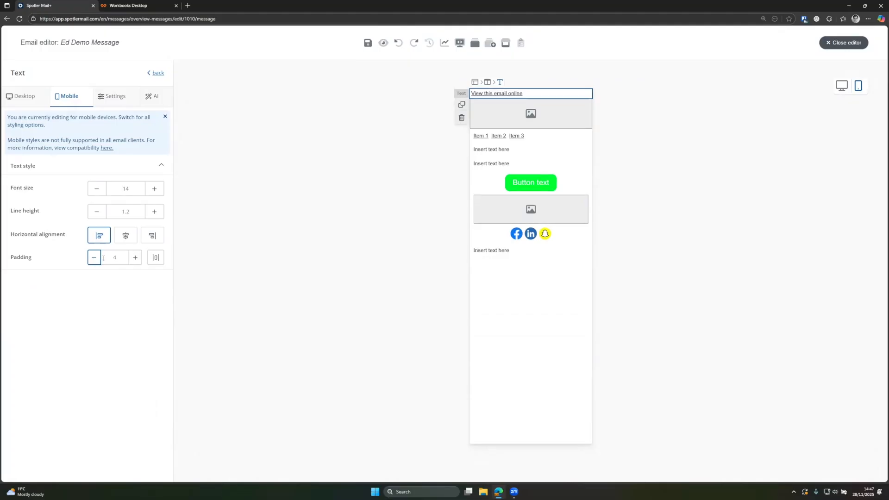
{"action": "left_click", "coordinate": [132, 260]}
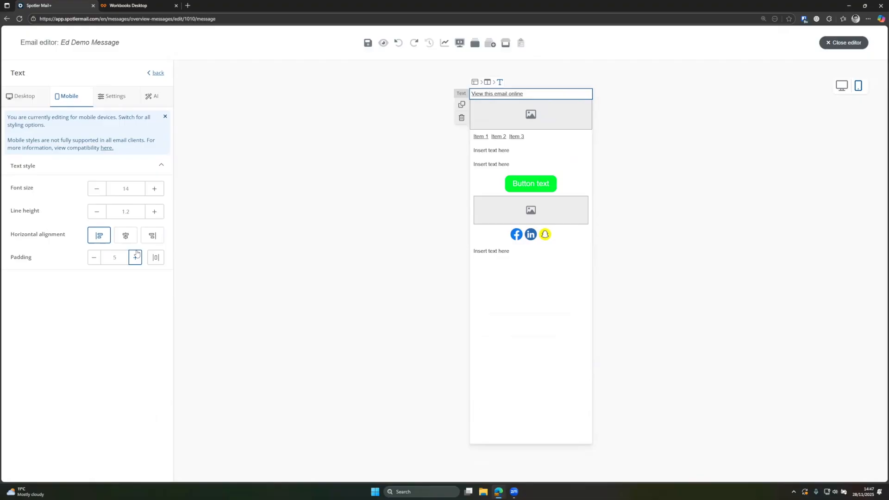
{"action": "left_click", "coordinate": [19, 95]}
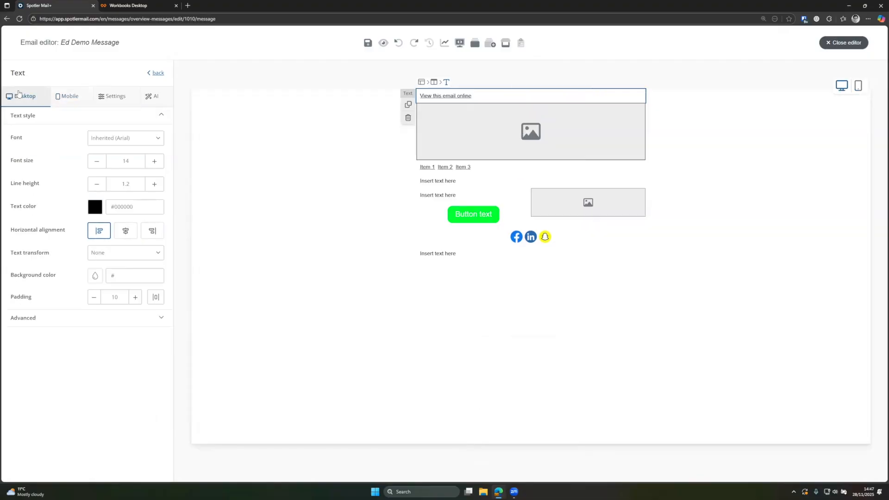
{"action": "left_click", "coordinate": [99, 97]}
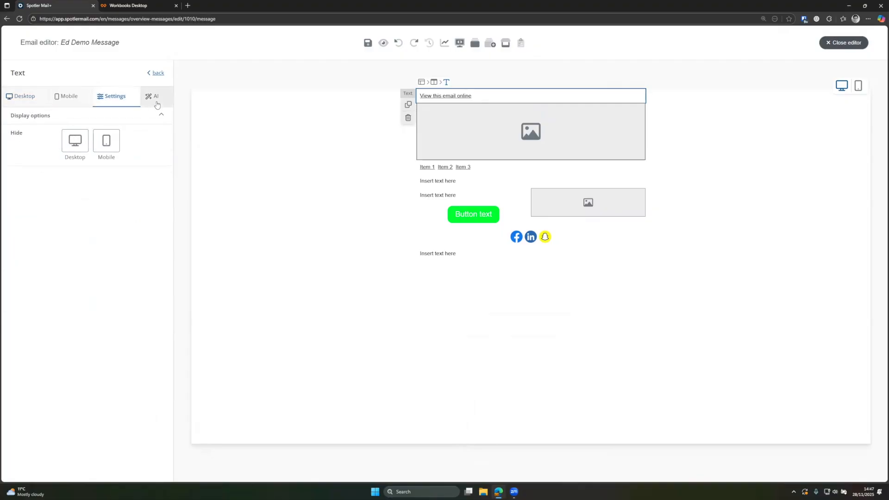
{"action": "left_click", "coordinate": [42, 104]}
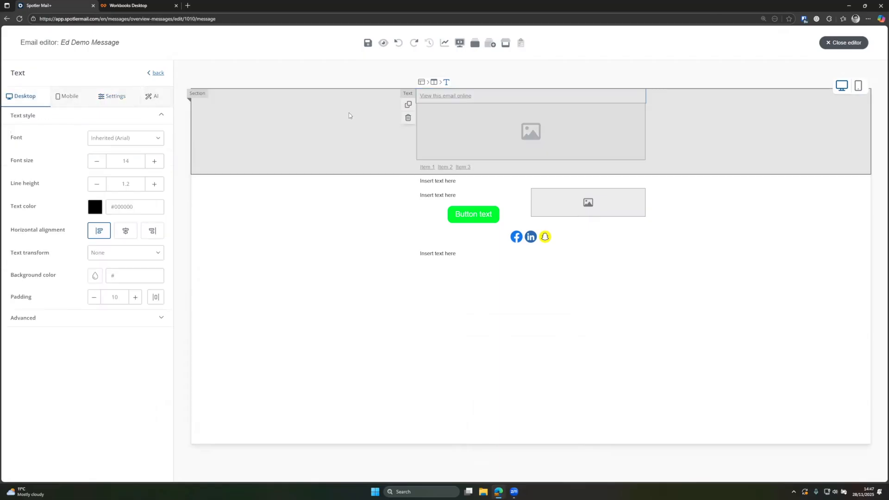
- Fill the header image block with spotler_logo.png from My images
{"action": "left_click", "coordinate": [157, 76]}
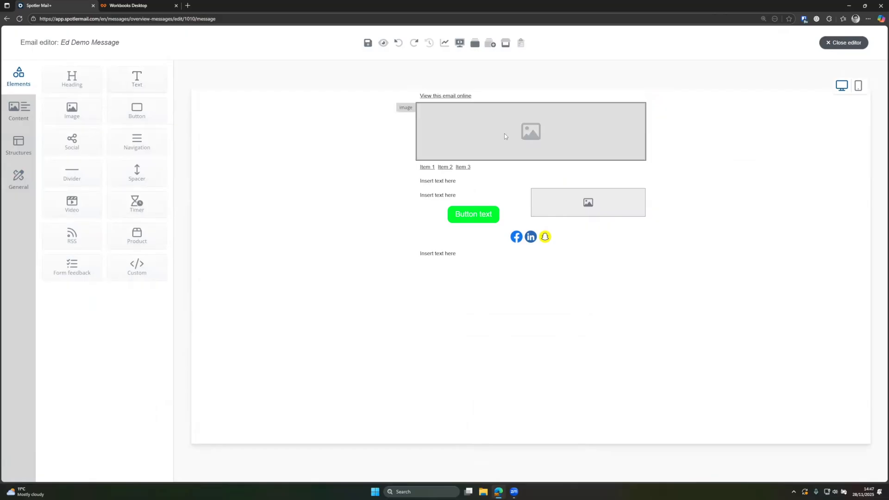
{"action": "left_click", "coordinate": [482, 118]}
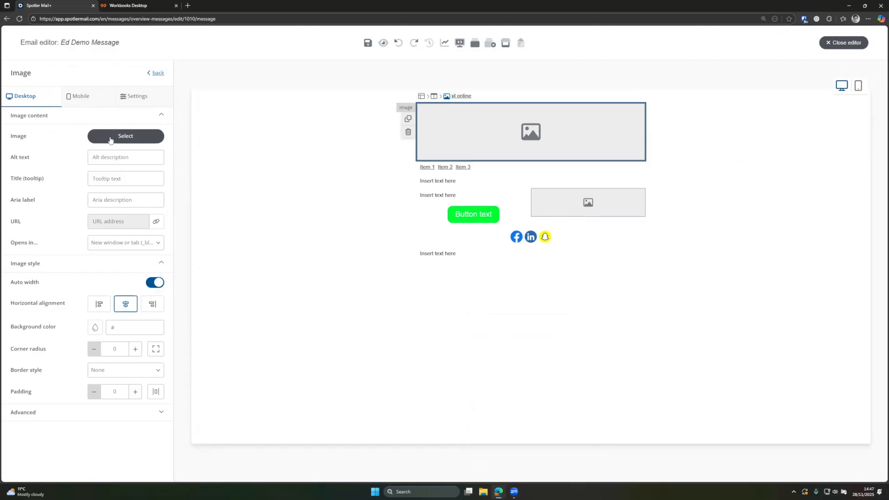
{"action": "left_click", "coordinate": [114, 140]}
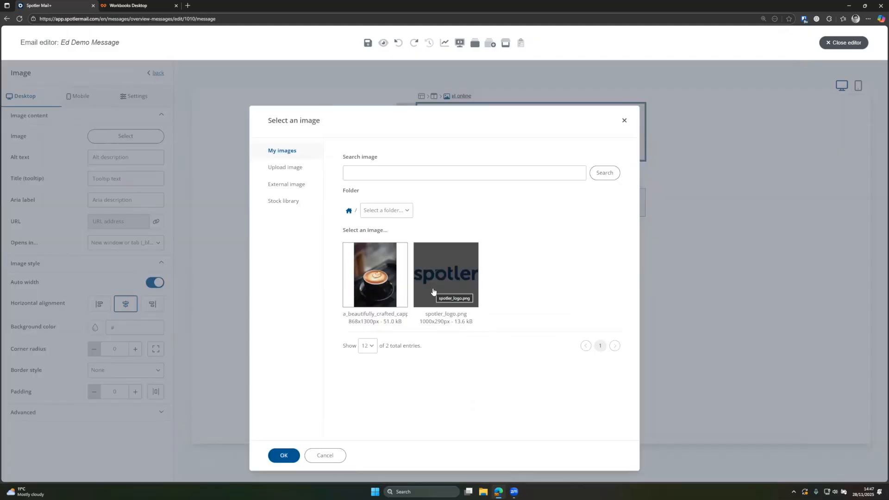
{"action": "left_click", "coordinate": [292, 168]}
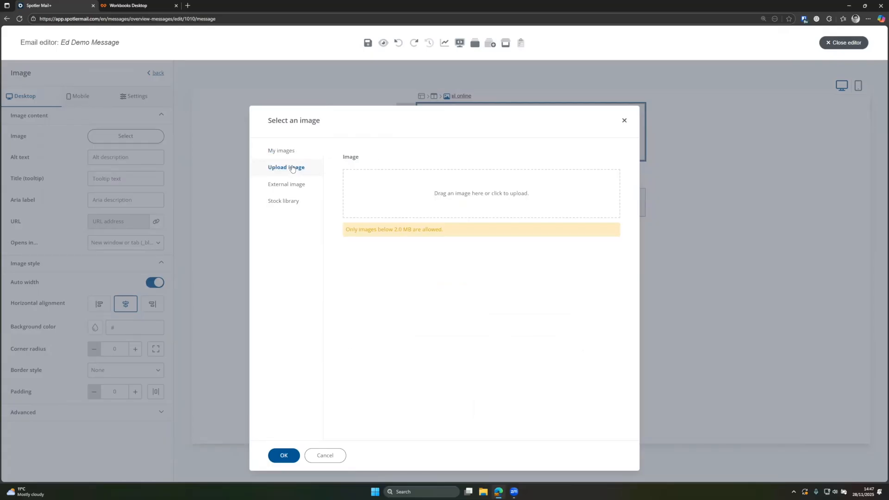
{"action": "left_click", "coordinate": [297, 188]}
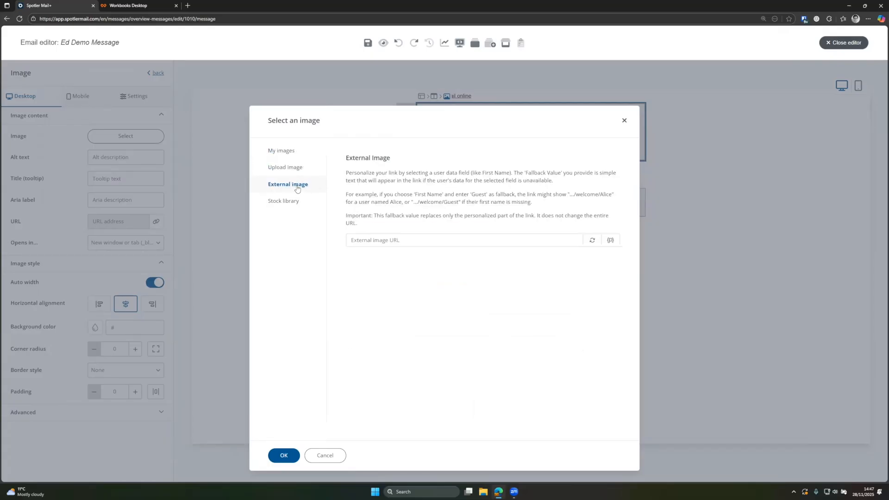
{"action": "left_click", "coordinate": [283, 202]}
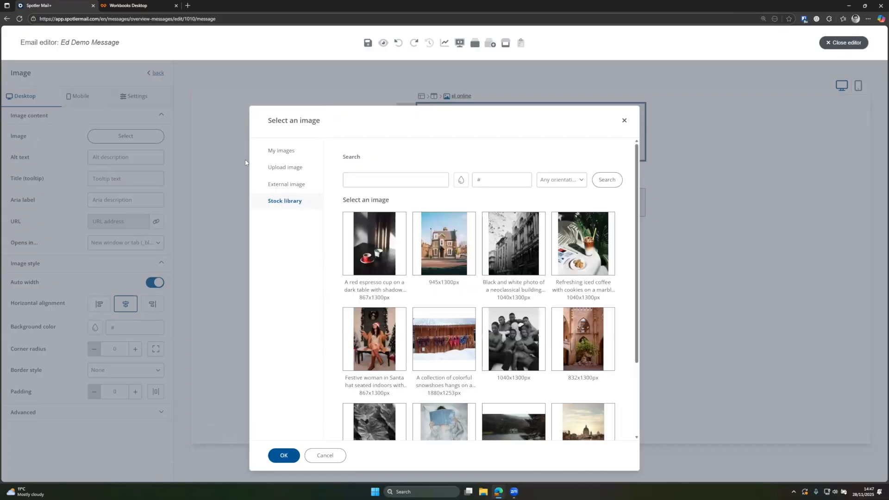
{"action": "left_click", "coordinate": [284, 152]}
{"action": "left_click", "coordinate": [442, 277]}
{"action": "left_click", "coordinate": [278, 459]}
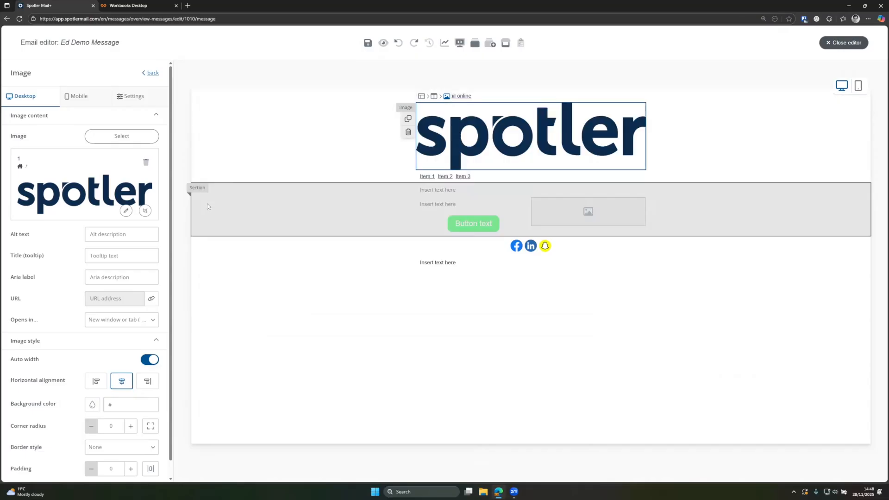
- Open and close the logo's image personalisation and image editor without making changes
{"action": "left_click", "coordinate": [126, 211]}
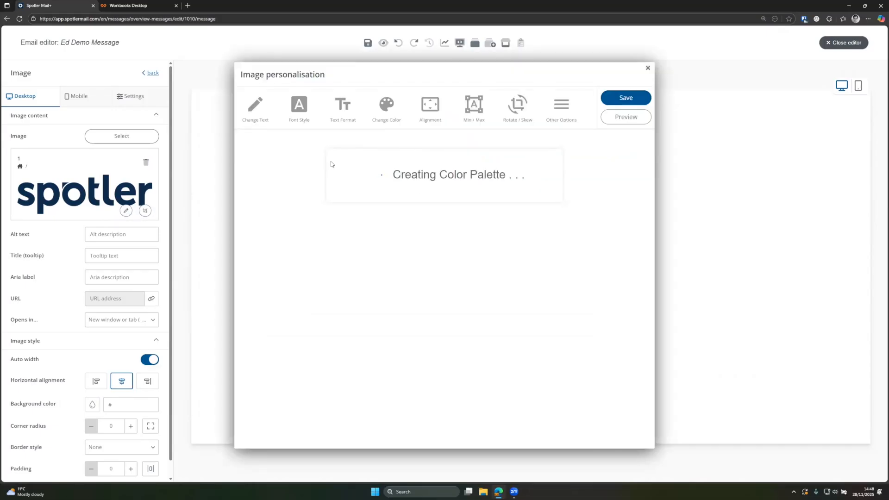
{"action": "left_click", "coordinate": [648, 68]}
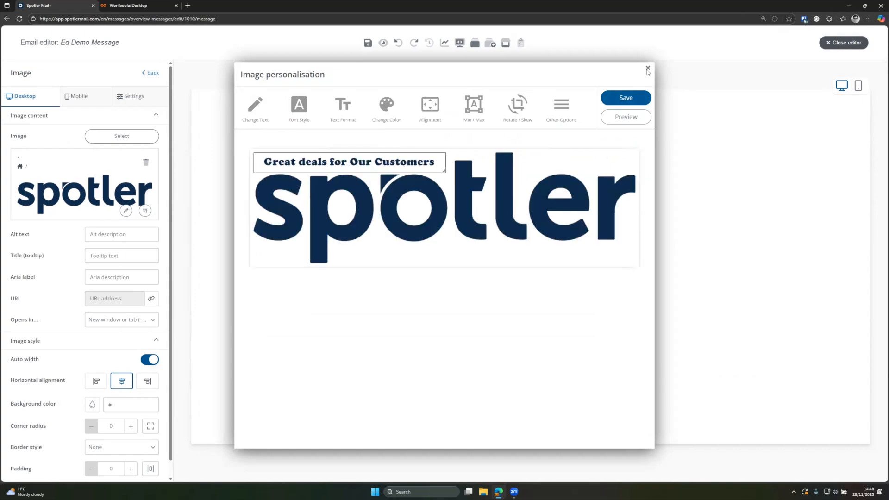
{"action": "left_click", "coordinate": [484, 167]}
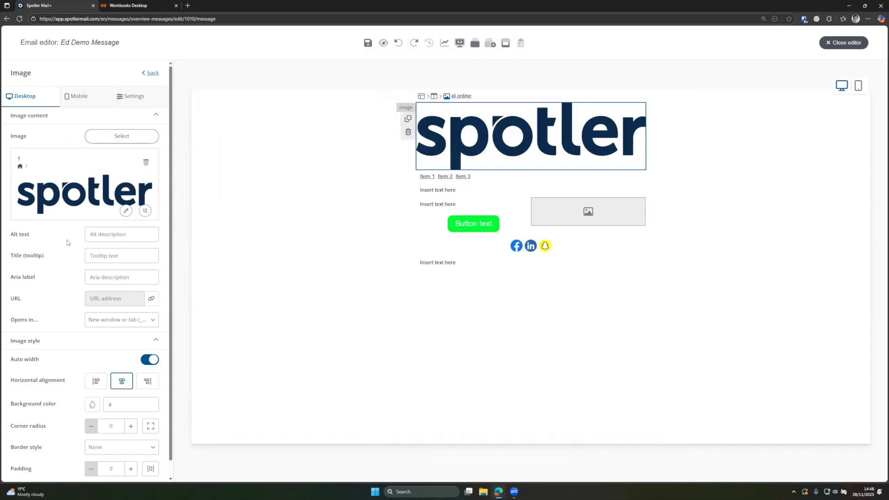
{"action": "left_click", "coordinate": [145, 211]}
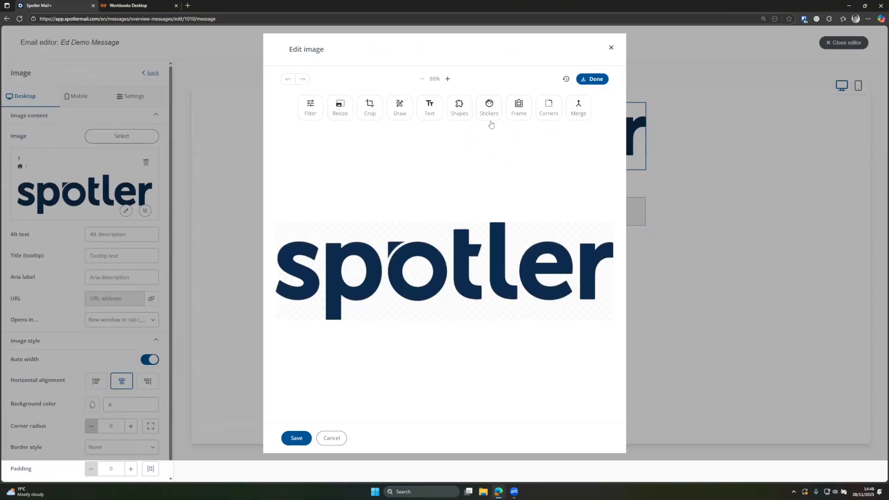
{"action": "left_click", "coordinate": [612, 48]}
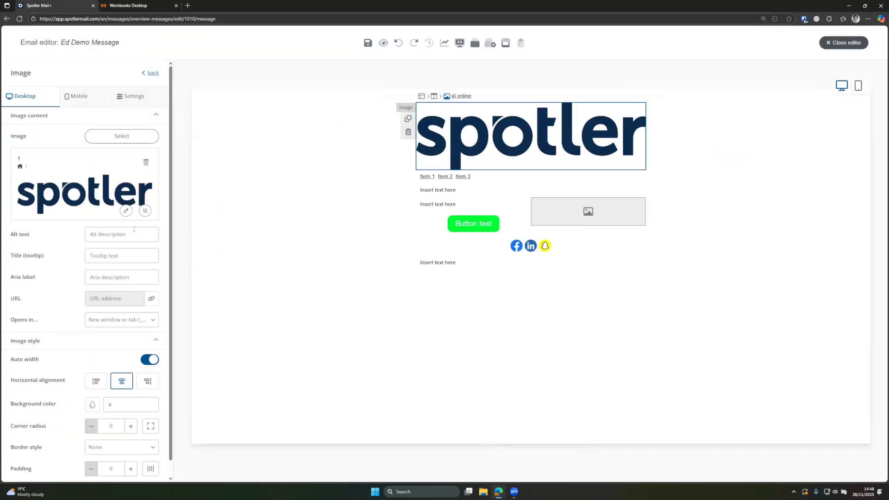
- Enter 'Spotler Logo' as the logo's alt text and paste it as the hover title
{"action": "scroll", "coordinate": [111, 216], "scroll_direction": "down", "scroll_amount": 1}
{"action": "left_click", "coordinate": [111, 217]}
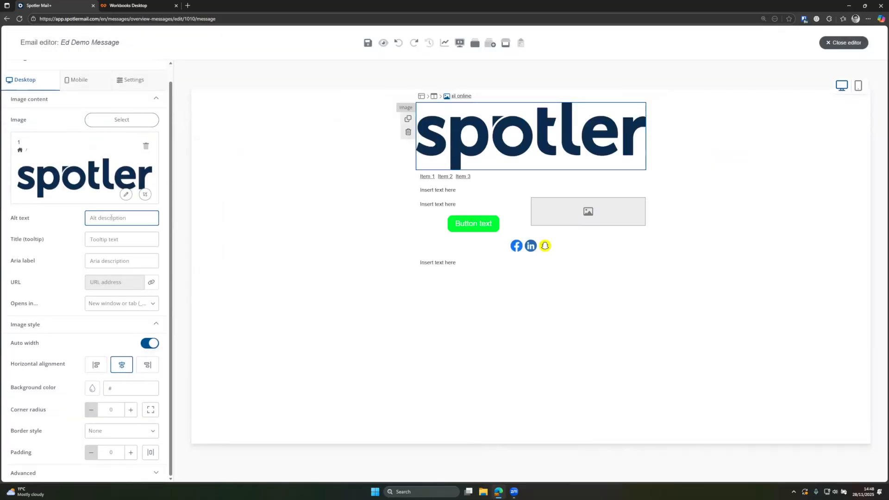
{"action": "type", "text": "Spotler Logo"}
{"action": "key", "text": "ctrl+a"}
{"action": "key", "text": "ctrl+c"}
{"action": "left_click", "coordinate": [106, 239]}
{"action": "key", "text": "ctrl+v"}
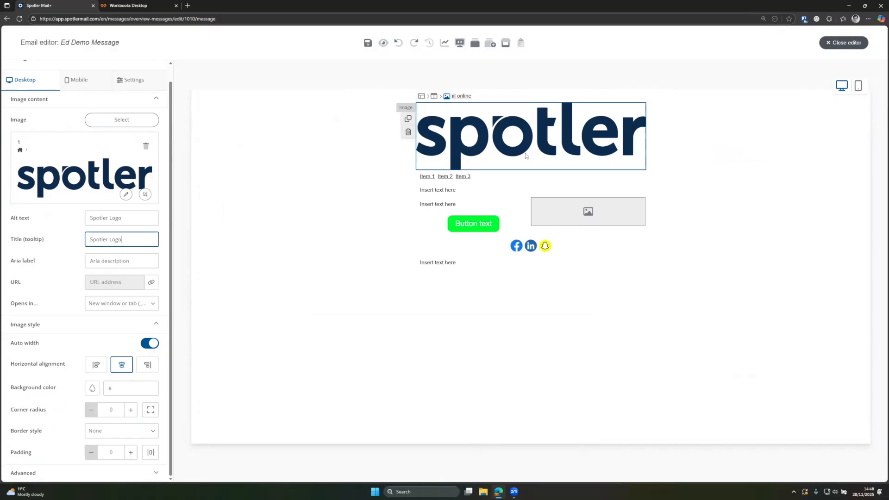
{"action": "mouse_move", "coordinate": [499, 149]}
{"action": "left_click", "coordinate": [151, 283]}
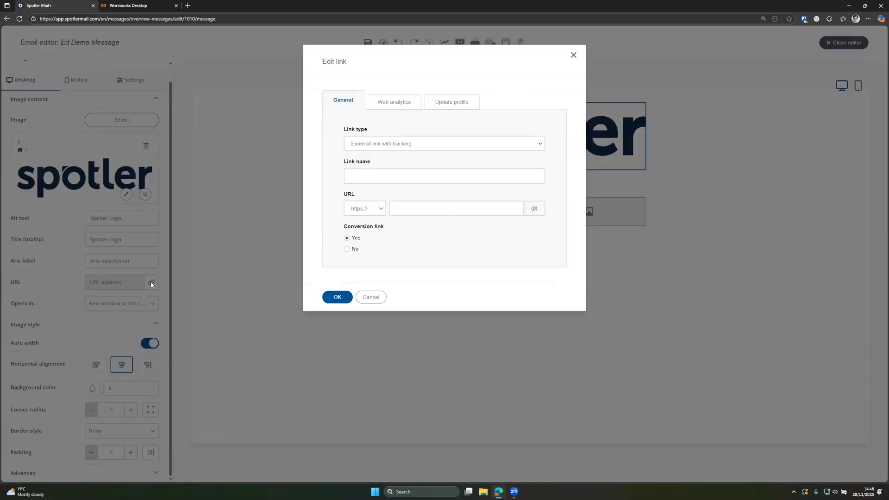
{"action": "left_click", "coordinate": [382, 171]}
{"action": "type", "text": "Spotler Homepage "}
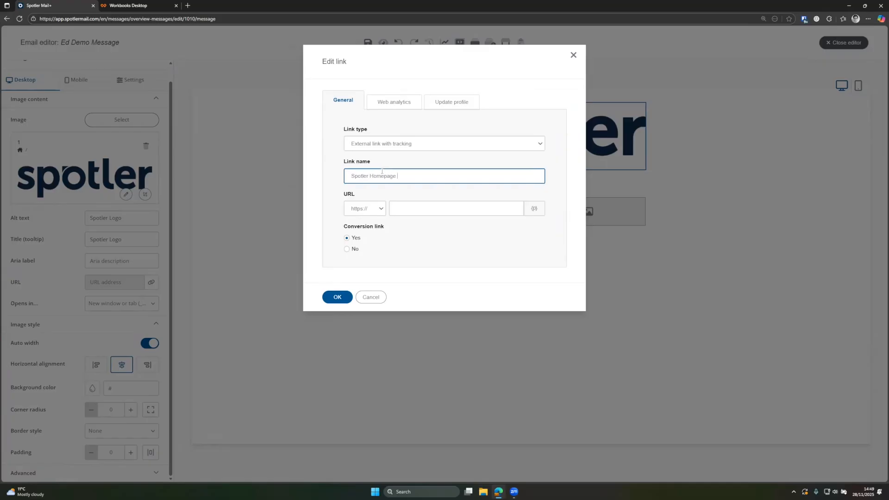
{"action": "type", "text": "- Logo"}
{"action": "left_click", "coordinate": [412, 210]}
{"action": "type", "text": "www.spotler.com"}
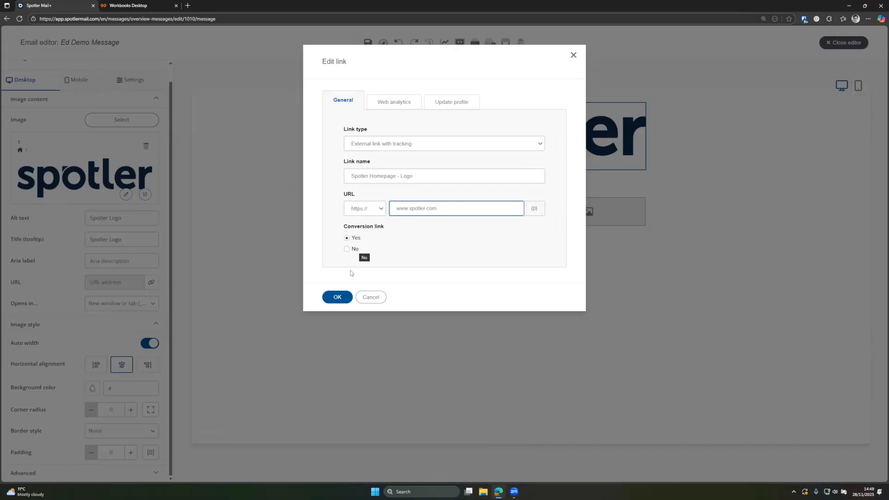
{"action": "left_click", "coordinate": [343, 299]}
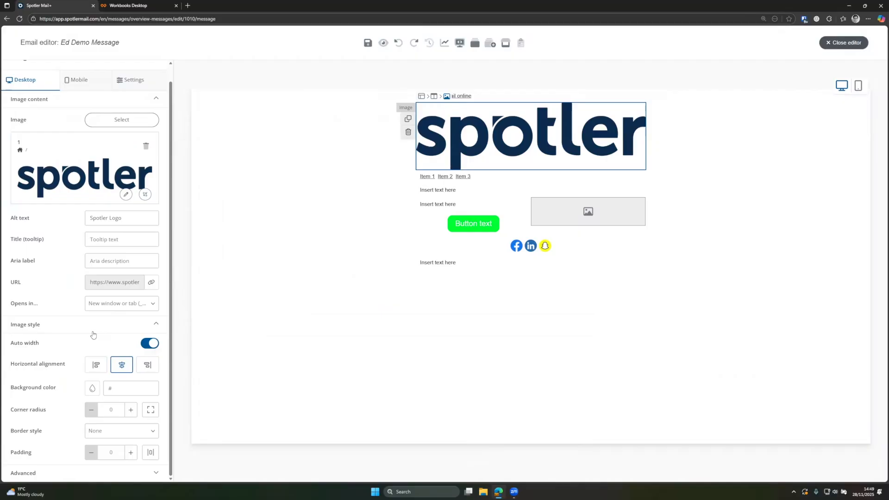
- Toggle the logo's Auto width off and back on, then set its padding to 50, then 5
{"action": "left_click", "coordinate": [150, 343]}
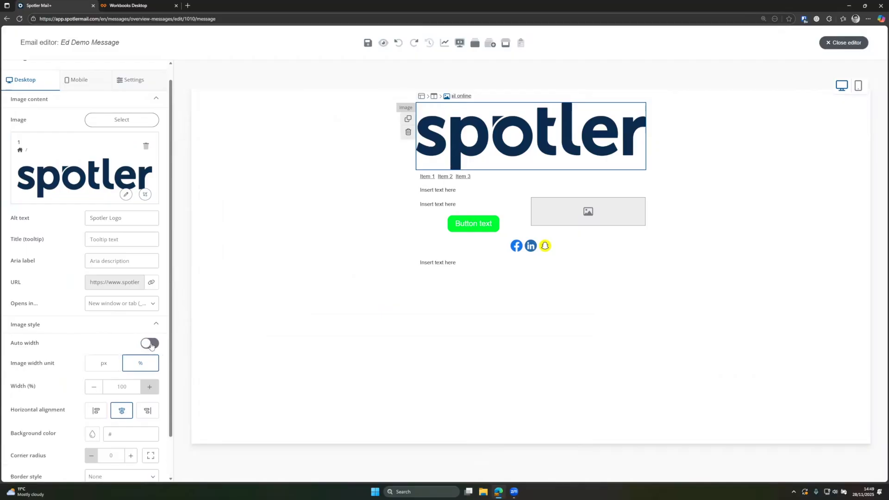
{"action": "left_click", "coordinate": [151, 344]}
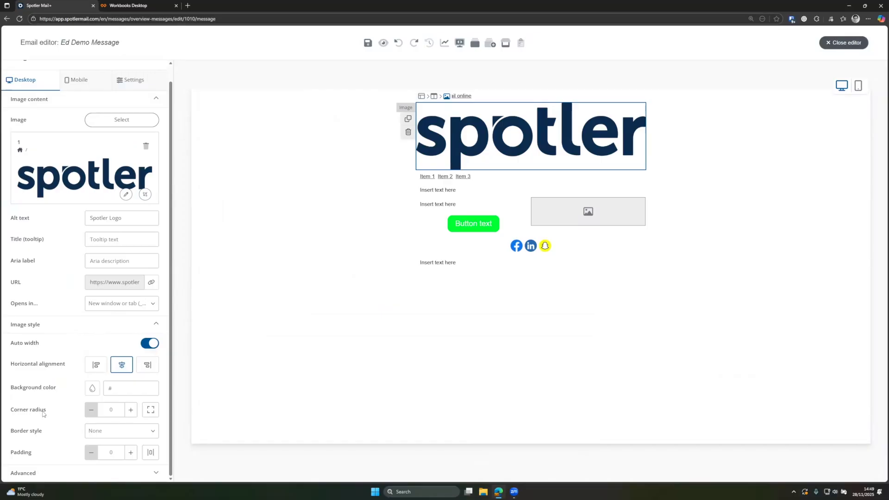
{"action": "left_click", "coordinate": [101, 453]}
{"action": "type", "text": "50"}
{"action": "left_click", "coordinate": [67, 443]}
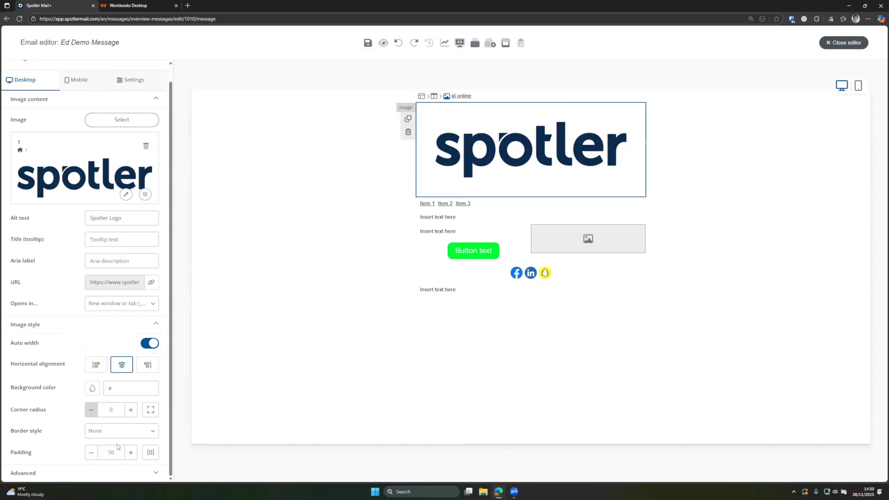
{"action": "left_click_drag", "start_coordinate": [116, 451], "coordinate": [93, 453]}
{"action": "type", "text": "5"}
{"action": "left_click", "coordinate": [77, 445]}
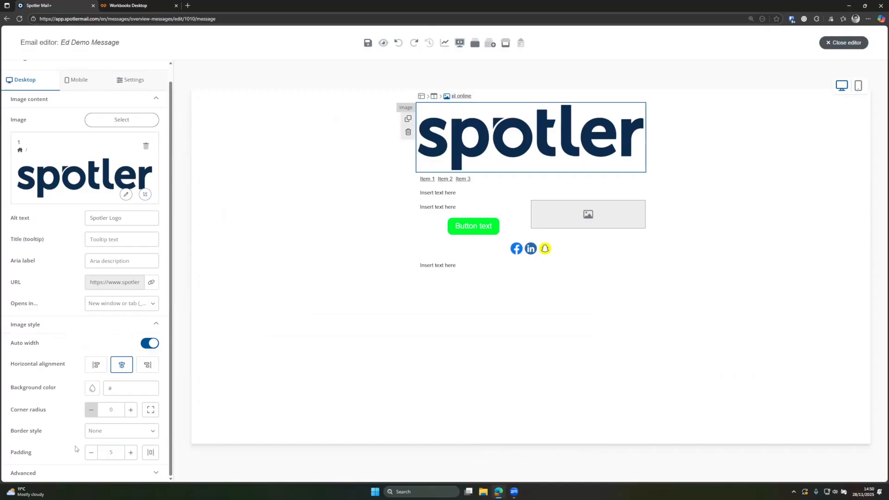
- Expand the advanced image options and leave the CSS class empty
{"action": "left_click", "coordinate": [65, 472]}
{"action": "scroll", "coordinate": [72, 450], "scroll_direction": "down", "scroll_amount": 1}
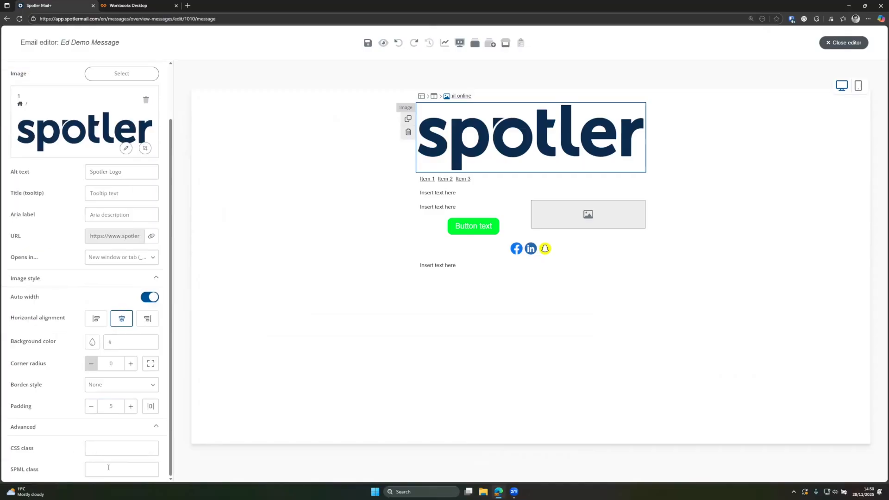
{"action": "left_click", "coordinate": [99, 447]}
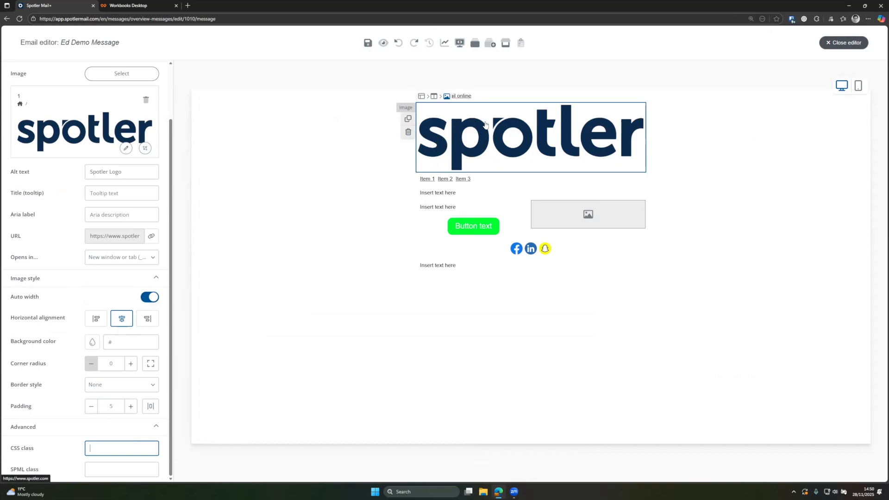
{"action": "left_click", "coordinate": [451, 129]}
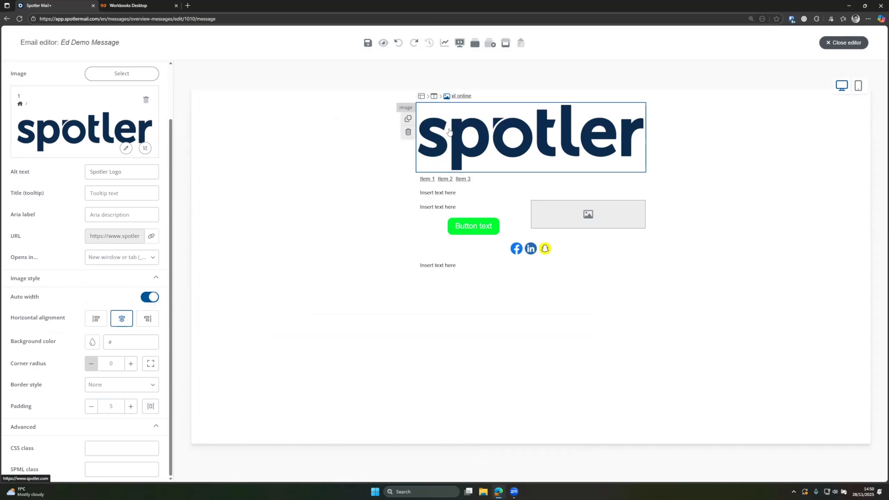
- Select the logo's row and give Column 1 a white (#ffffff) background
{"action": "left_click", "coordinate": [435, 97]}
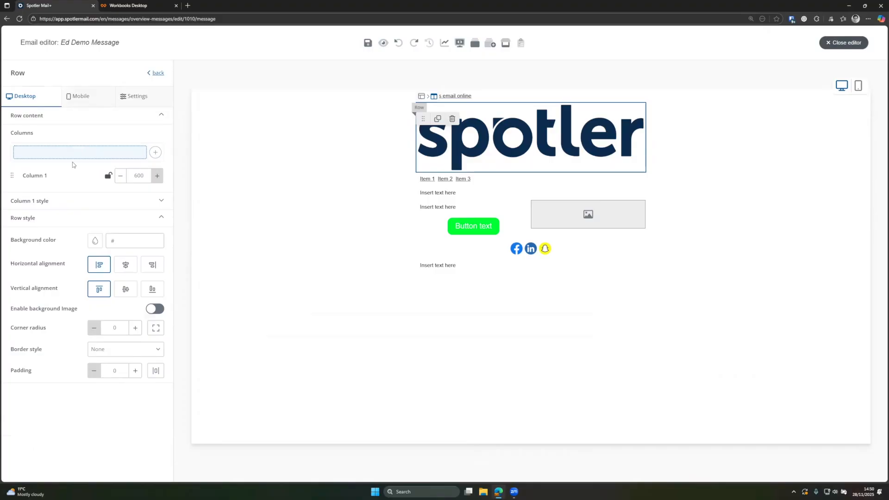
{"action": "left_click", "coordinate": [422, 97]}
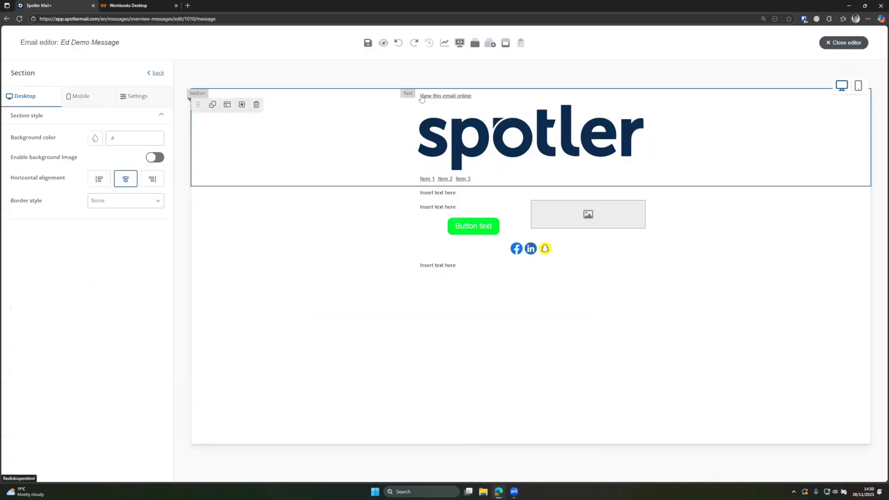
{"action": "left_click", "coordinate": [441, 150]}
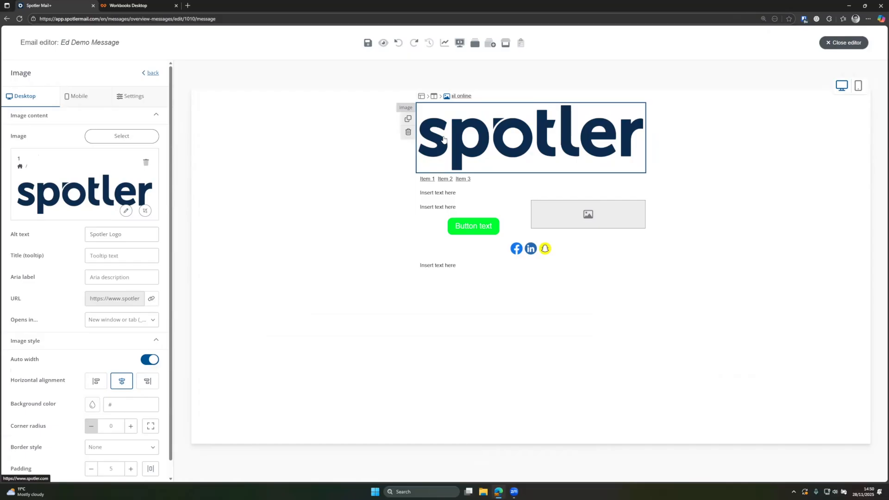
{"action": "left_click", "coordinate": [433, 97]}
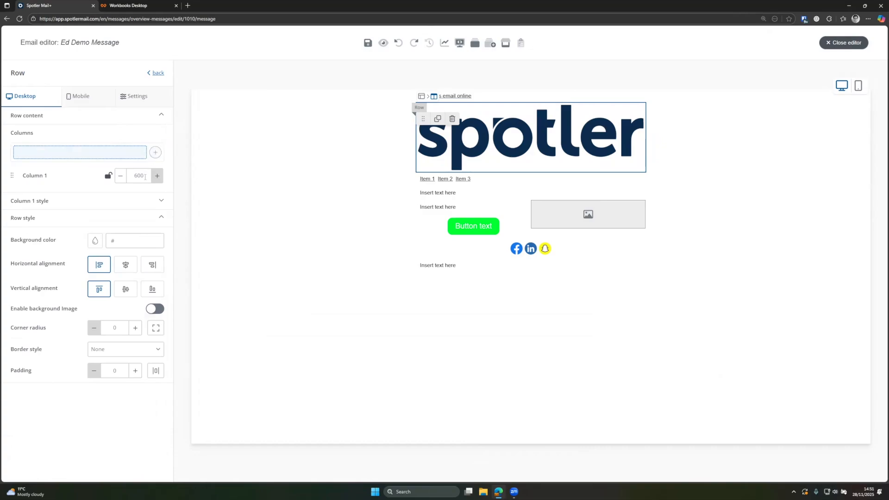
{"action": "left_click", "coordinate": [114, 207]}
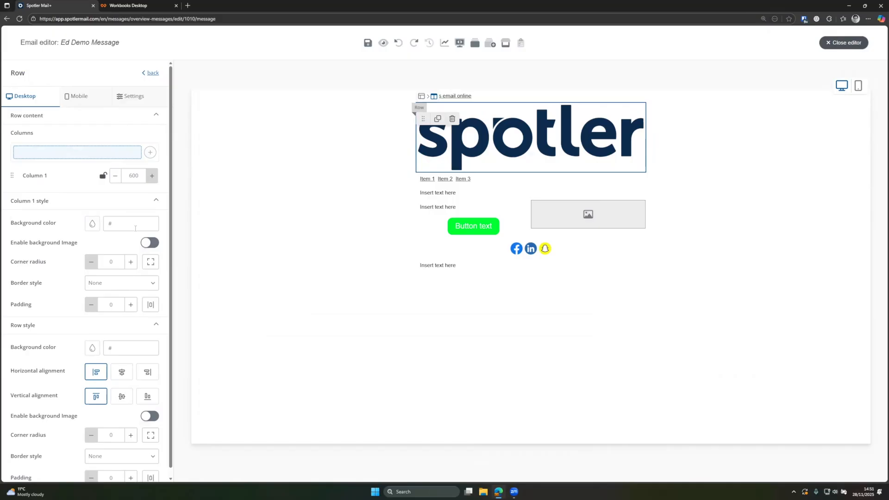
{"action": "left_click", "coordinate": [92, 223]}
{"action": "left_click", "coordinate": [124, 251]}
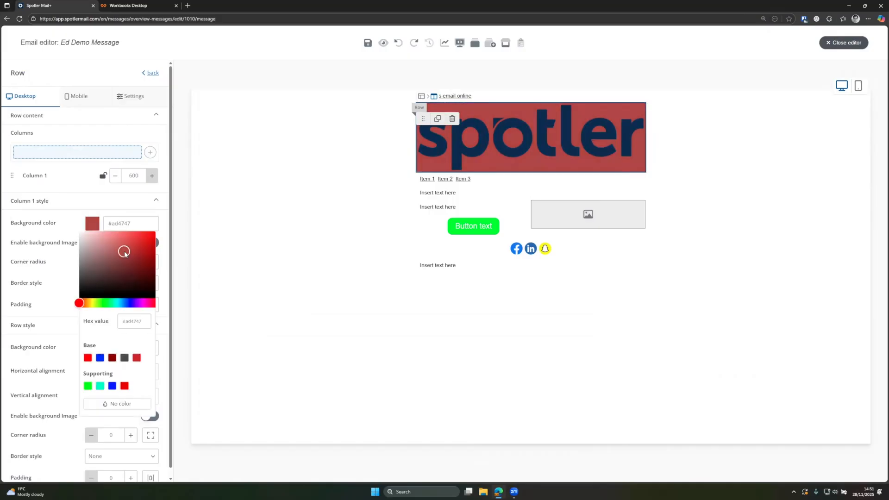
{"action": "left_click", "coordinate": [85, 246]}
{"action": "left_click_drag", "start_coordinate": [81, 242], "coordinate": [77, 229]}
{"action": "left_click", "coordinate": [68, 203]}
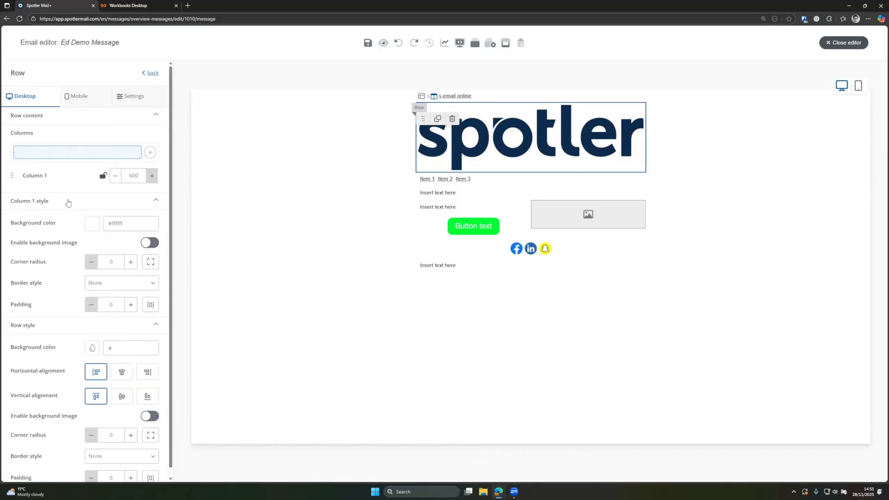
- Raise the row padding to 10
{"action": "scroll", "coordinate": [84, 291], "scroll_direction": "down", "scroll_amount": 1}
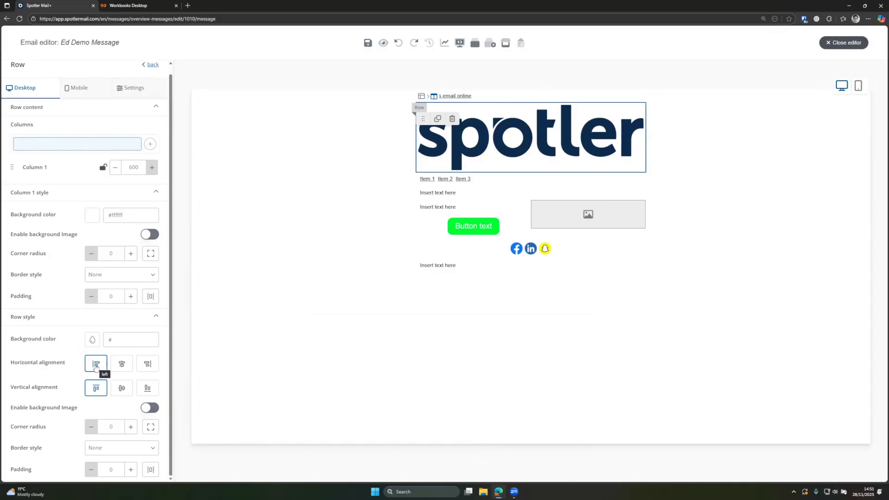
{"action": "left_click", "coordinate": [133, 472]}
{"action": "left_click", "coordinate": [133, 472]}
{"action": "left_click", "coordinate": [133, 472]}
{"action": "left_click", "coordinate": [133, 472]}
{"action": "left_click", "coordinate": [132, 471]}
{"action": "left_click", "coordinate": [133, 471]}
{"action": "left_click", "coordinate": [132, 471]}
{"action": "left_click", "coordinate": [132, 471]}
{"action": "left_click", "coordinate": [132, 471]}
{"action": "left_click", "coordinate": [132, 471]}
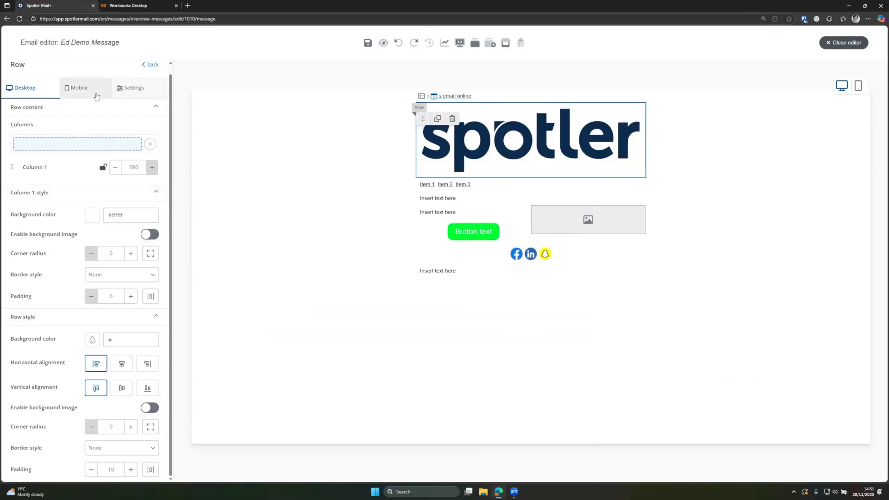
{"action": "scroll", "coordinate": [96, 102], "scroll_direction": "up", "scroll_amount": 1}
- In the mobile layout, show the row only to 'Ed Demo - Spotler', removing Ed Test Mails
{"action": "left_click", "coordinate": [82, 100]}
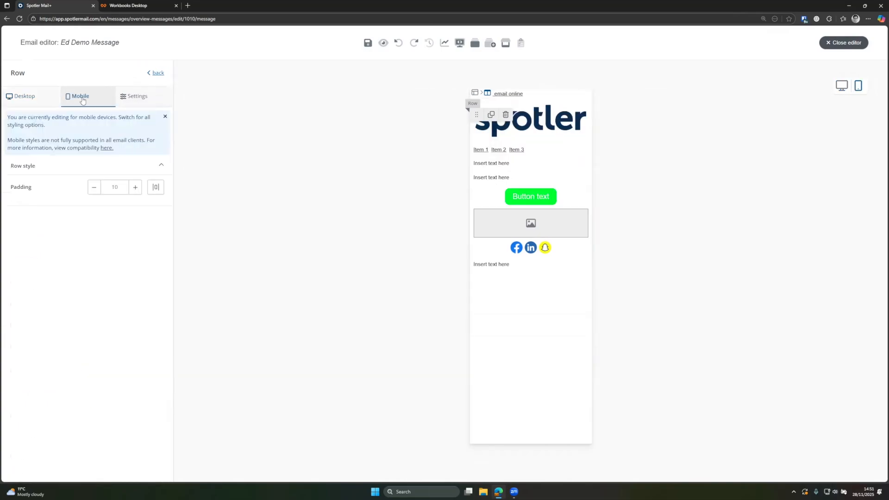
{"action": "left_click", "coordinate": [134, 98]}
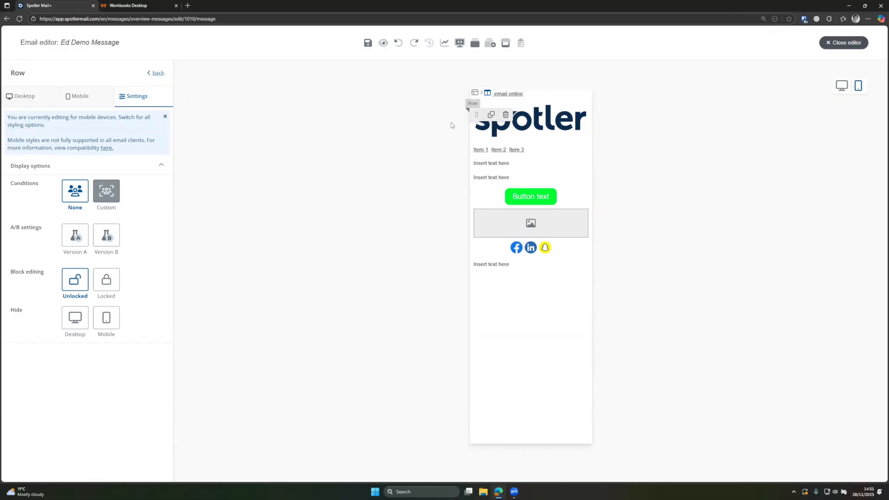
{"action": "left_click", "coordinate": [109, 200]}
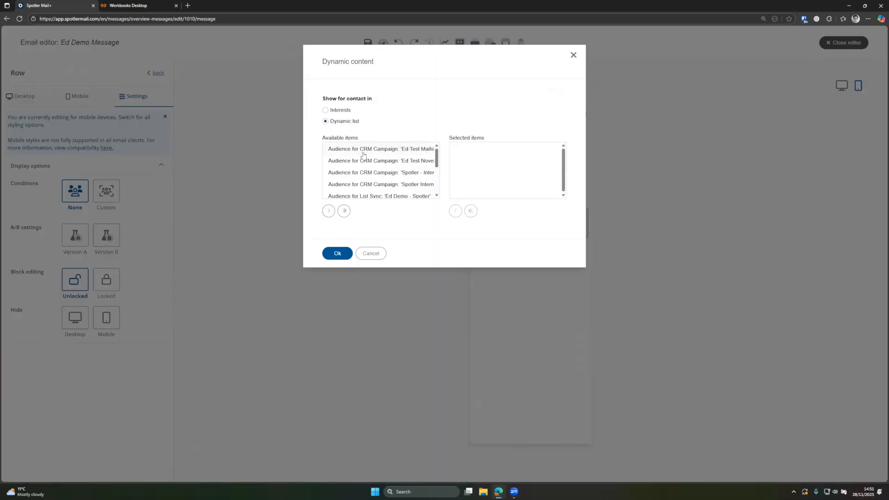
{"action": "scroll", "coordinate": [350, 186], "scroll_direction": "down", "scroll_amount": 2}
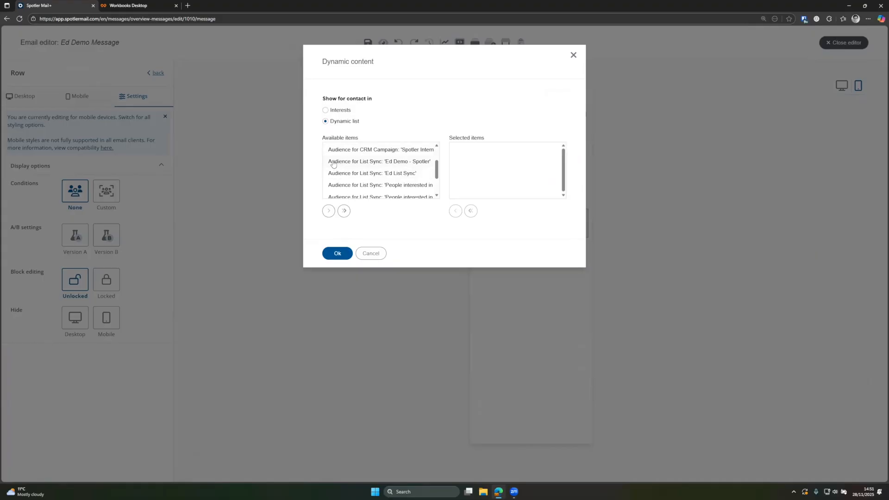
{"action": "left_click", "coordinate": [333, 163]}
{"action": "left_click", "coordinate": [329, 210]}
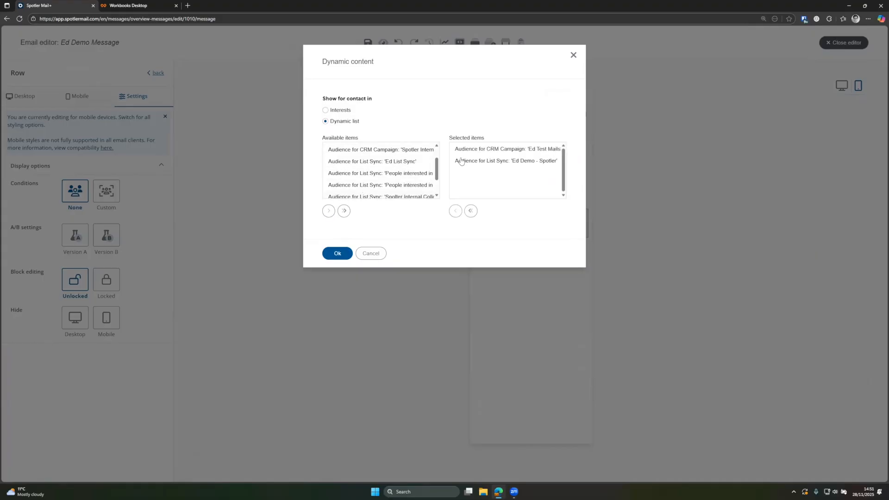
{"action": "left_click", "coordinate": [493, 150]}
{"action": "left_click", "coordinate": [455, 211]}
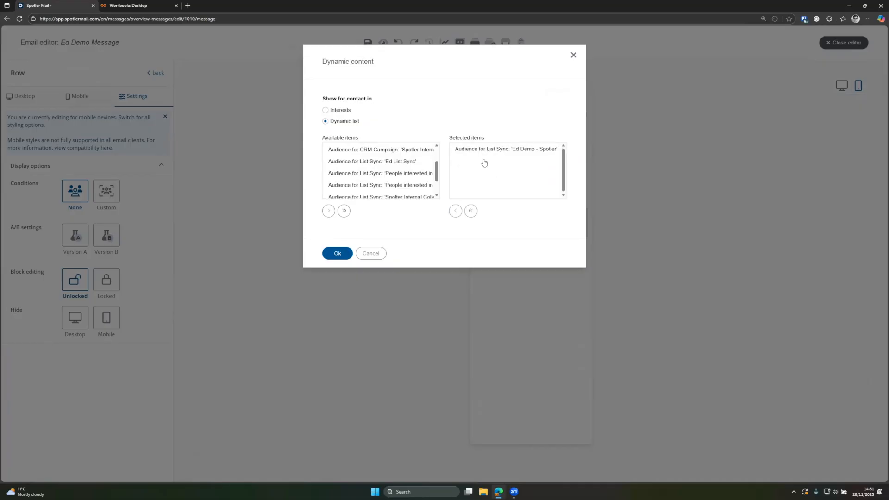
{"action": "left_click", "coordinate": [337, 254]}
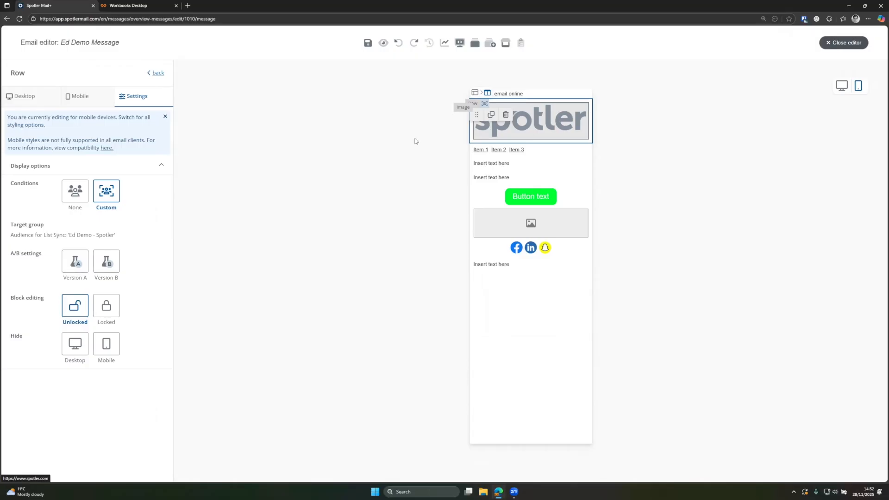
- Toggle the row's block editing to Locked and back to Unlocked, then return to Elements
{"action": "left_click", "coordinate": [107, 306]}
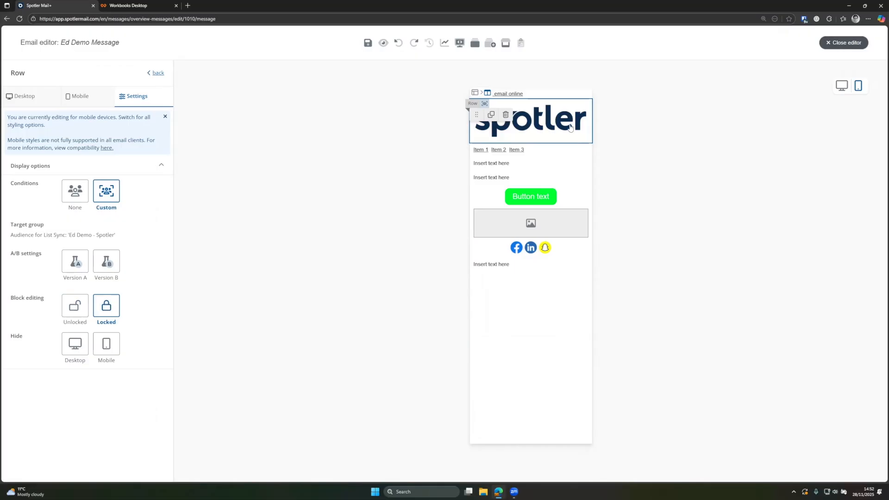
{"action": "left_click", "coordinate": [75, 307]}
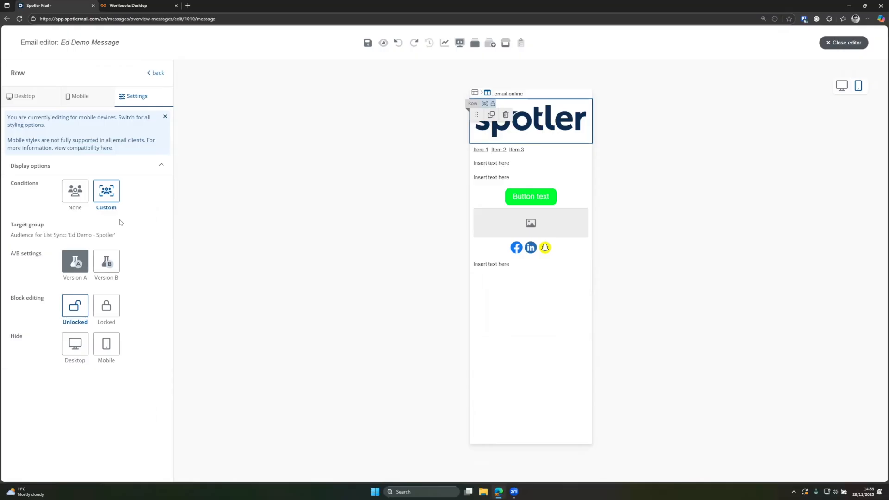
{"action": "left_click", "coordinate": [157, 73]}
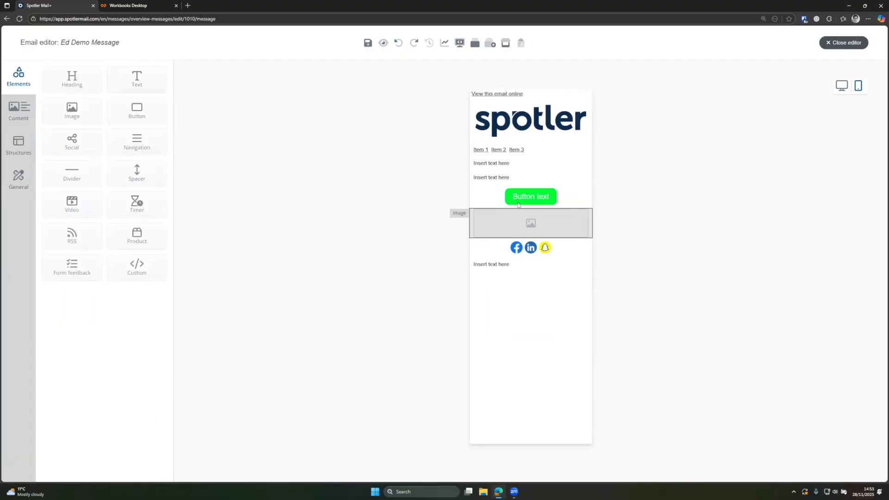
- In desktop preview, rename the navigation items Homepage, About Us and Contact Us
{"action": "left_click", "coordinate": [847, 87]}
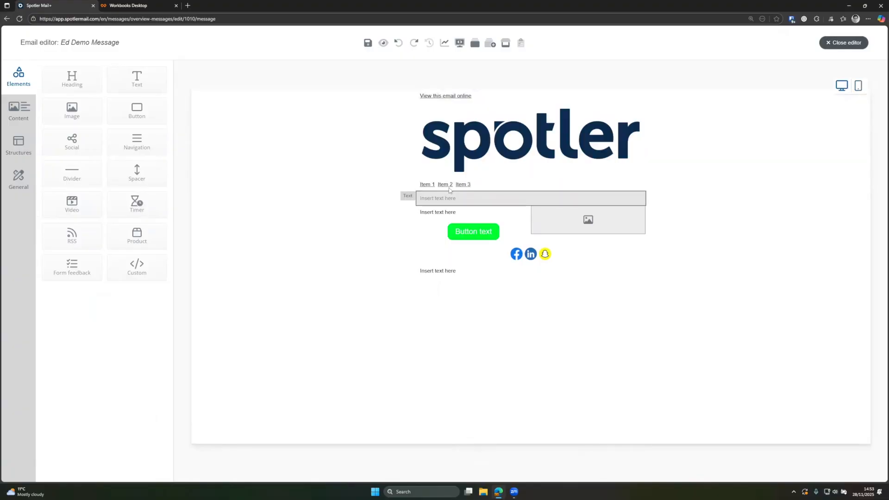
{"action": "left_click", "coordinate": [450, 189]}
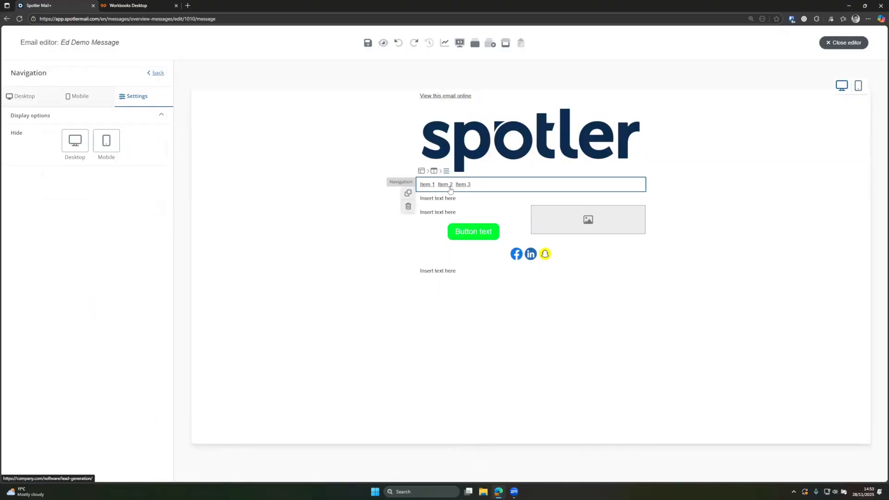
{"action": "left_click", "coordinate": [435, 173]}
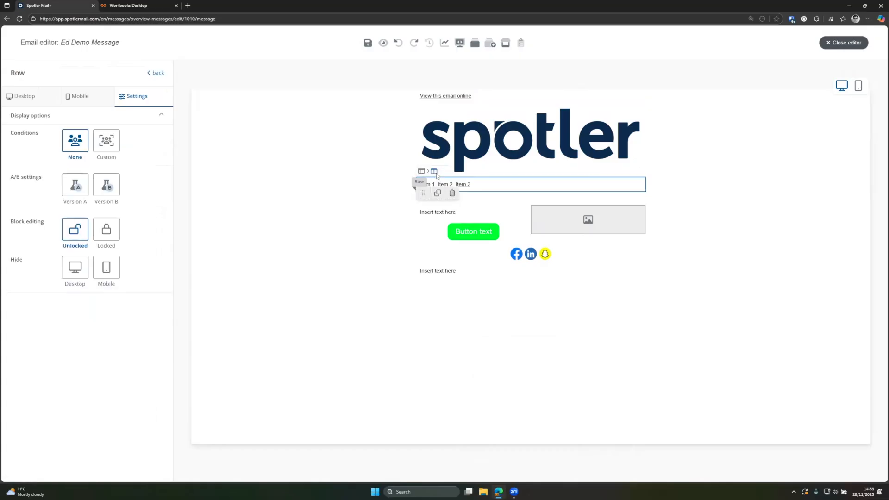
{"action": "left_click", "coordinate": [41, 97]}
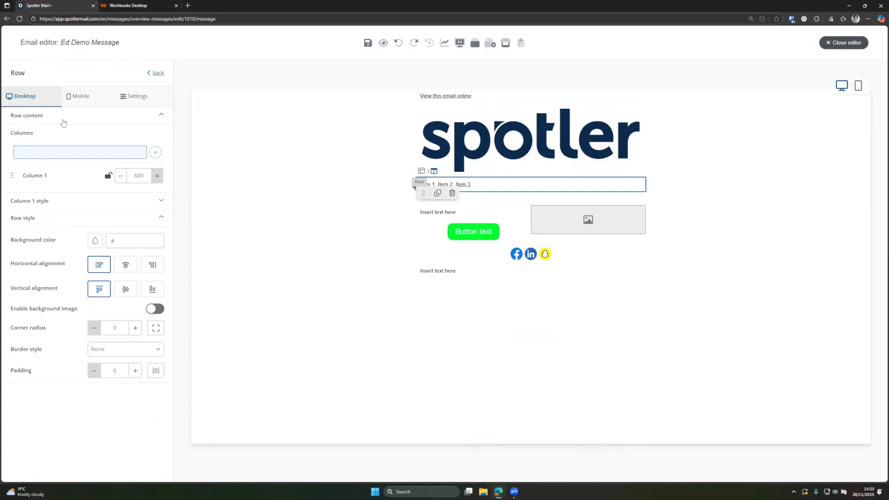
{"action": "left_click", "coordinate": [479, 188]}
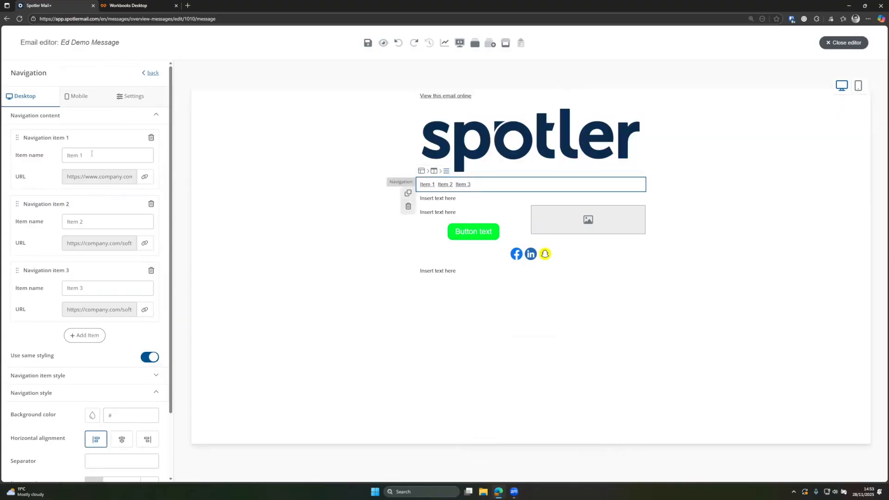
{"action": "left_click_drag", "start_coordinate": [86, 155], "coordinate": [58, 157]}
{"action": "type", "text": "Homepage"}
{"action": "left_click_drag", "start_coordinate": [87, 222], "coordinate": [37, 222]}
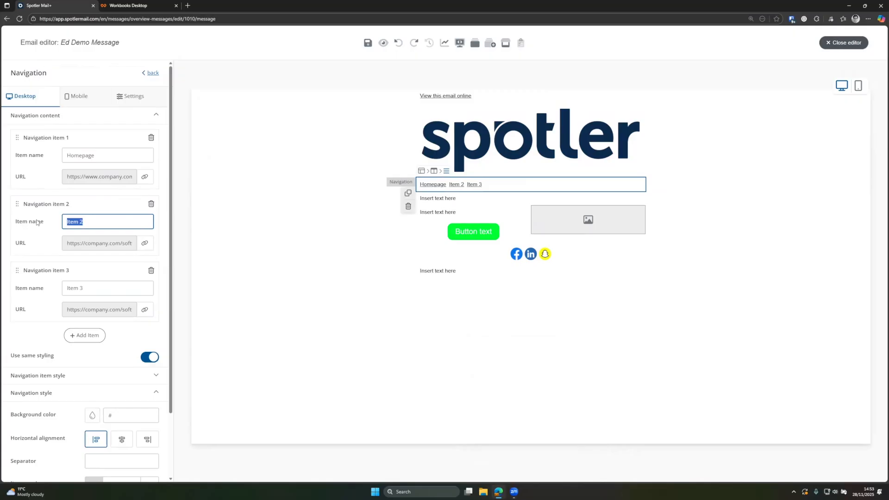
{"action": "type", "text": "About Us"}
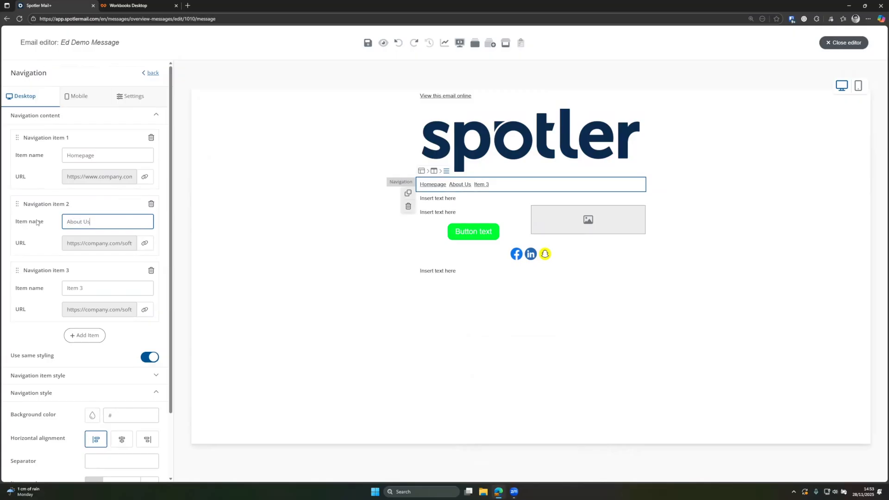
{"action": "left_click_drag", "start_coordinate": [85, 288], "coordinate": [42, 286]}
{"action": "type", "text": "Cont"}
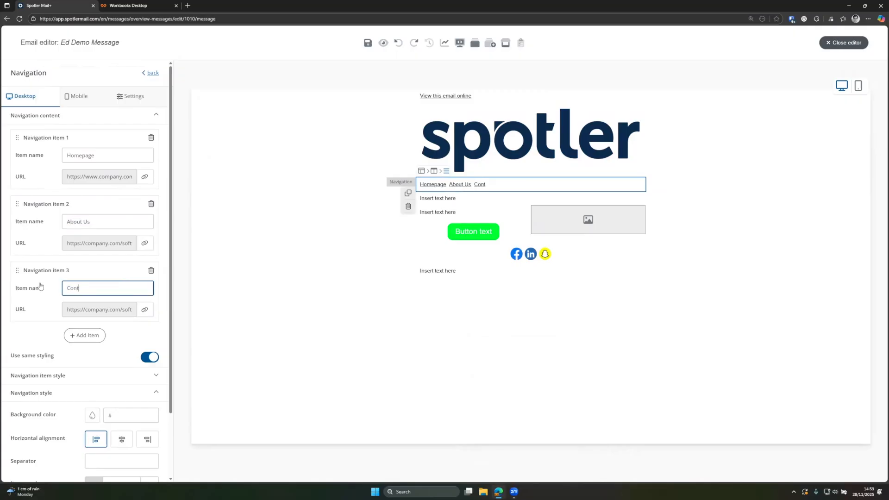
{"action": "type", "text": "act Us"}
{"action": "left_click", "coordinate": [144, 177]}
{"action": "left_click_drag", "start_coordinate": [379, 177], "coordinate": [324, 169]}
{"action": "type", "text": "Sp"}
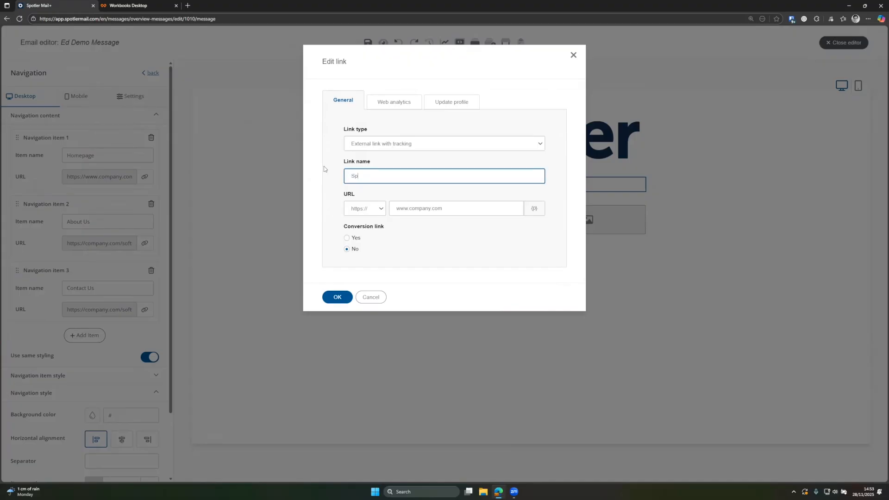
{"action": "type", "text": "otler Homepage - Nav Bar"}
{"action": "left_click_drag", "start_coordinate": [445, 208], "coordinate": [411, 208]}
{"action": "key", "text": "BackSpace"}
{"action": "type", "text": "spotler.com"}
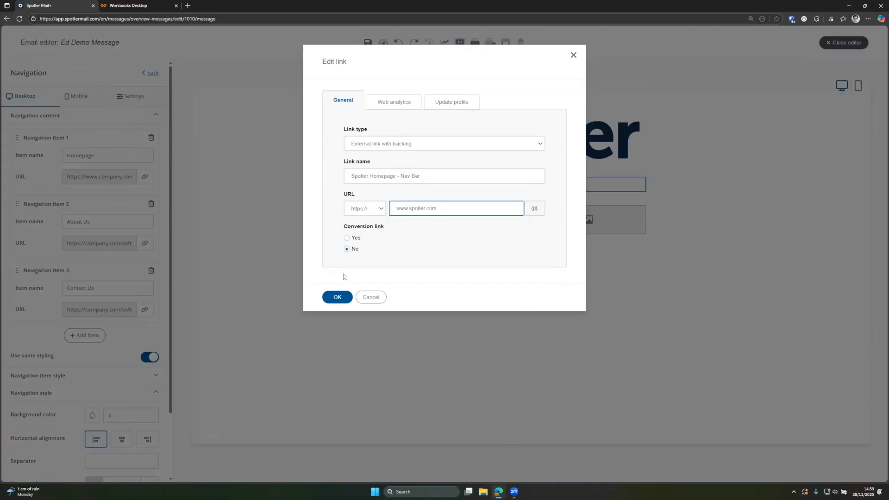
{"action": "left_click", "coordinate": [337, 297]}
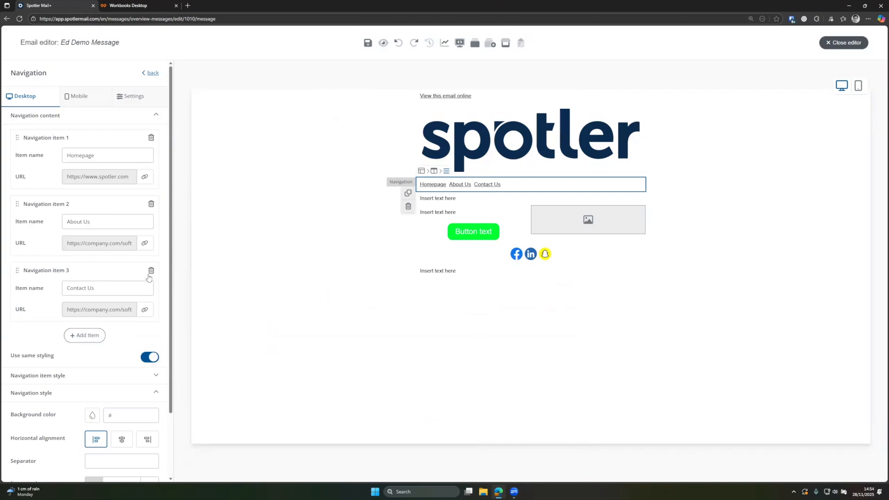
- Set the navigation style's horizontal alignment to centre
{"action": "scroll", "coordinate": [122, 307], "scroll_direction": "down", "scroll_amount": 2}
{"action": "left_click", "coordinate": [116, 305]}
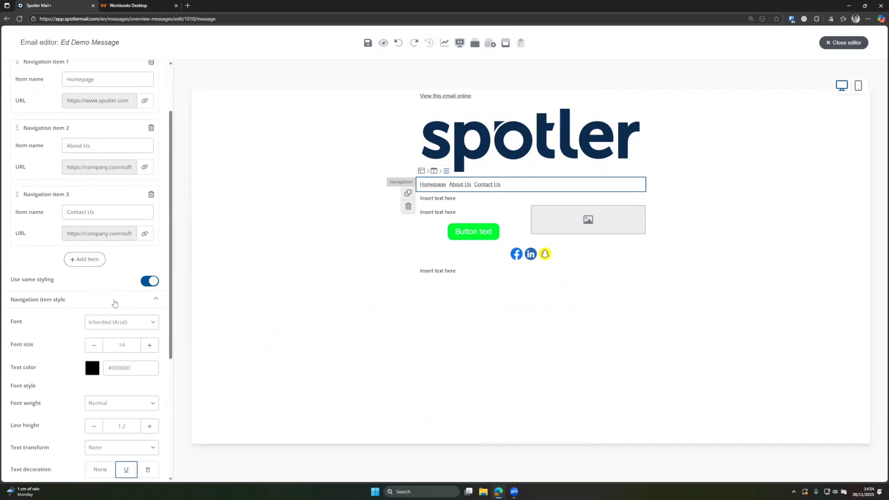
{"action": "scroll", "coordinate": [115, 304], "scroll_direction": "down", "scroll_amount": 2}
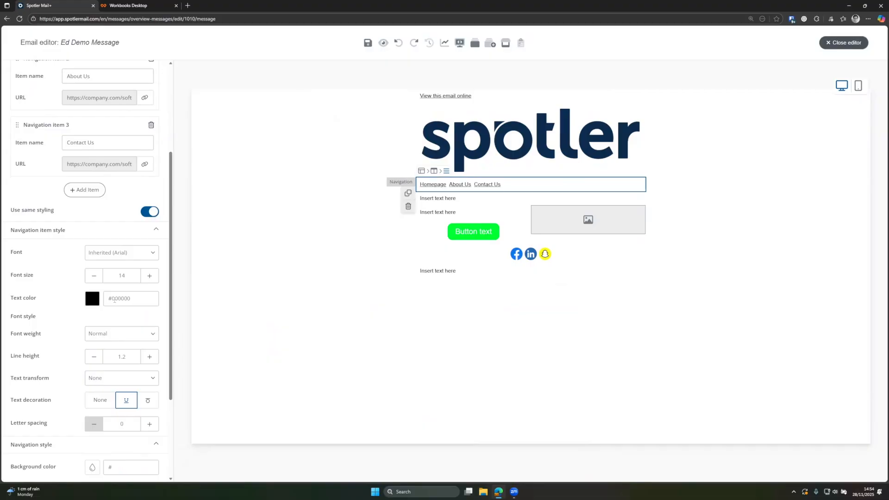
{"action": "left_click", "coordinate": [119, 237]}
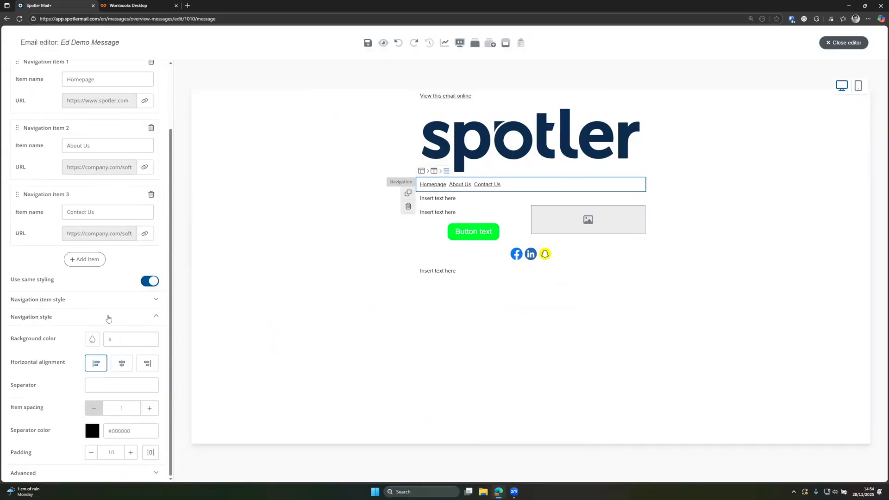
{"action": "left_click", "coordinate": [120, 369]}
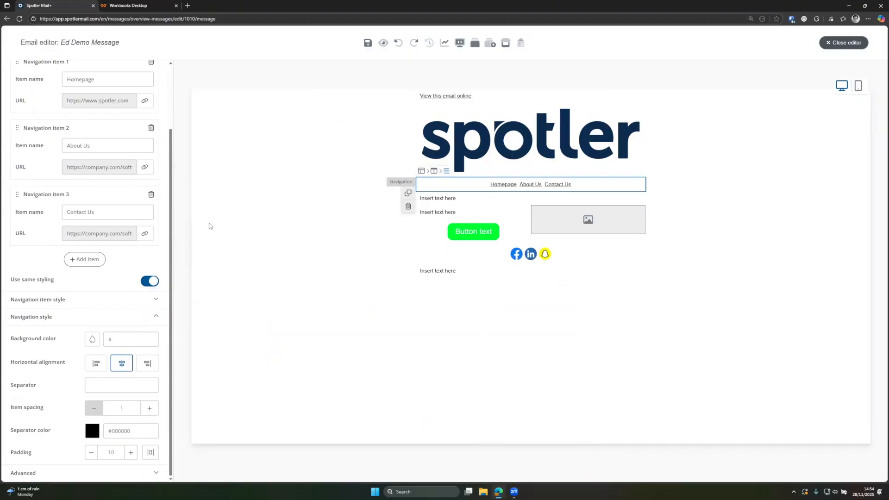
- Replace the first text block's placeholder with a First name field tag using fallback 'Reader'
{"action": "left_click", "coordinate": [478, 201]}
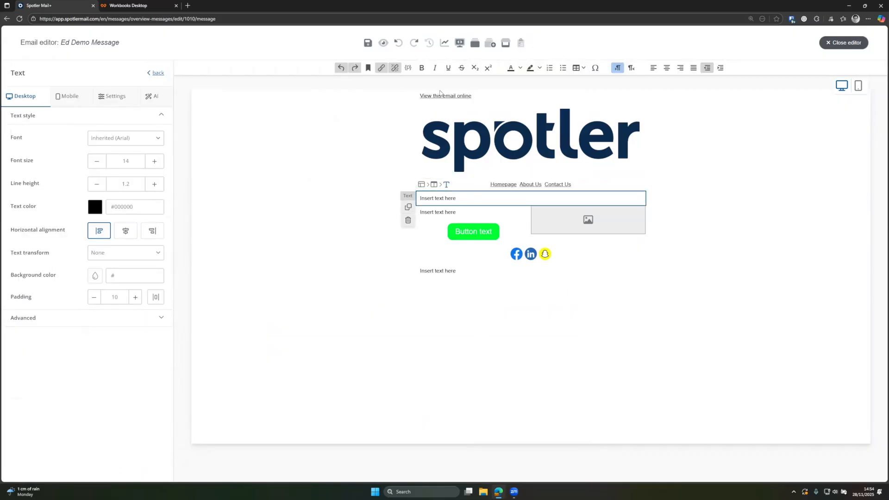
{"action": "triple_click", "coordinate": [437, 199]}
{"action": "type", "text": "Hello"}
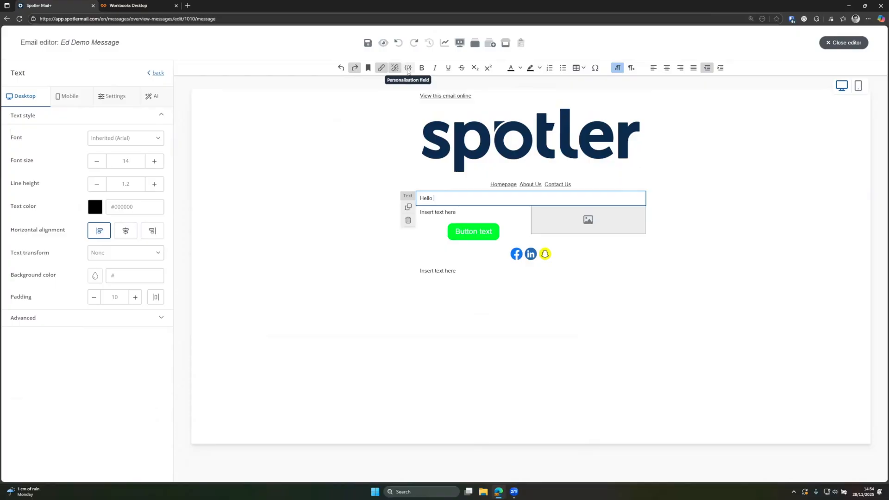
{"action": "left_click", "coordinate": [408, 68]}
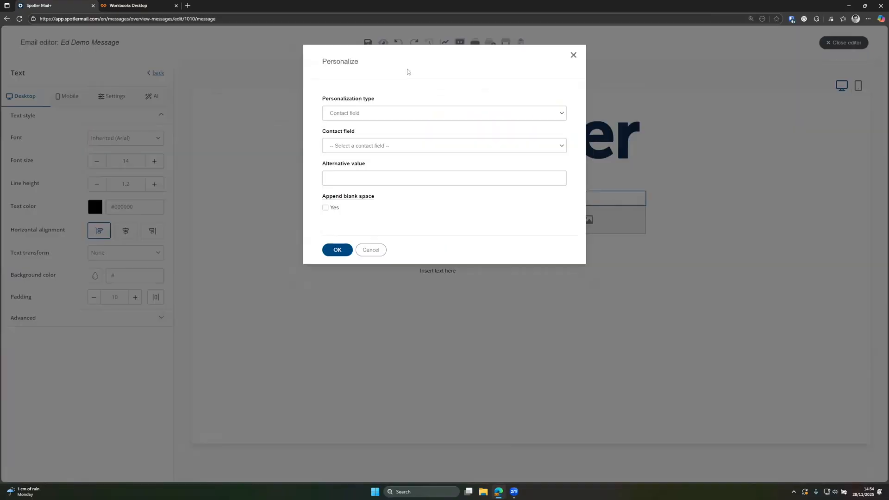
{"action": "left_click", "coordinate": [360, 147]}
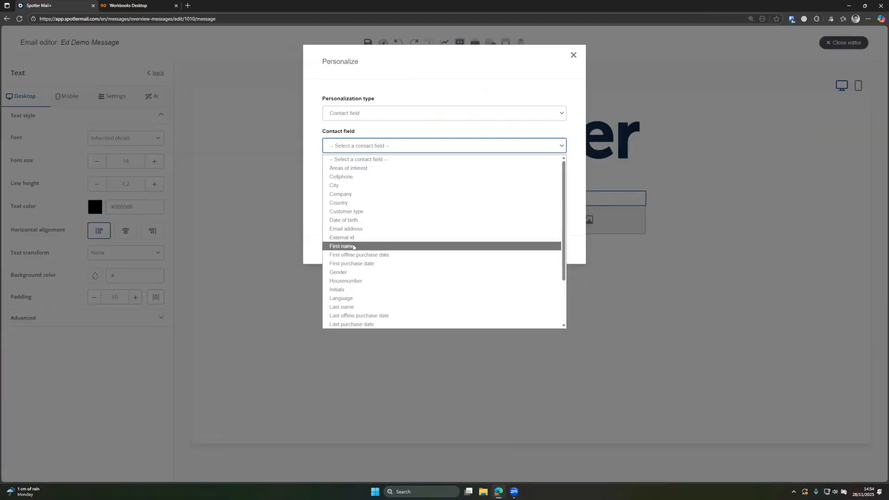
{"action": "left_click", "coordinate": [352, 246]}
{"action": "left_click", "coordinate": [333, 180]}
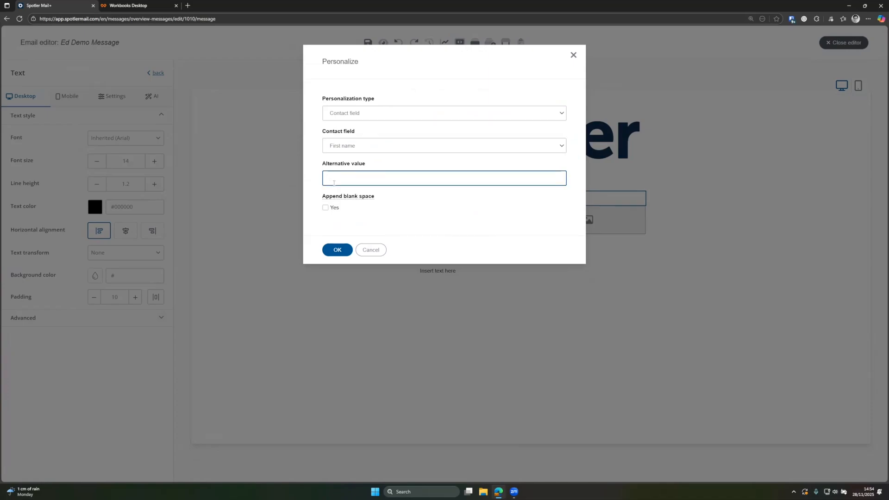
{"action": "type", "text": "Reader"}
{"action": "left_click", "coordinate": [337, 250]}
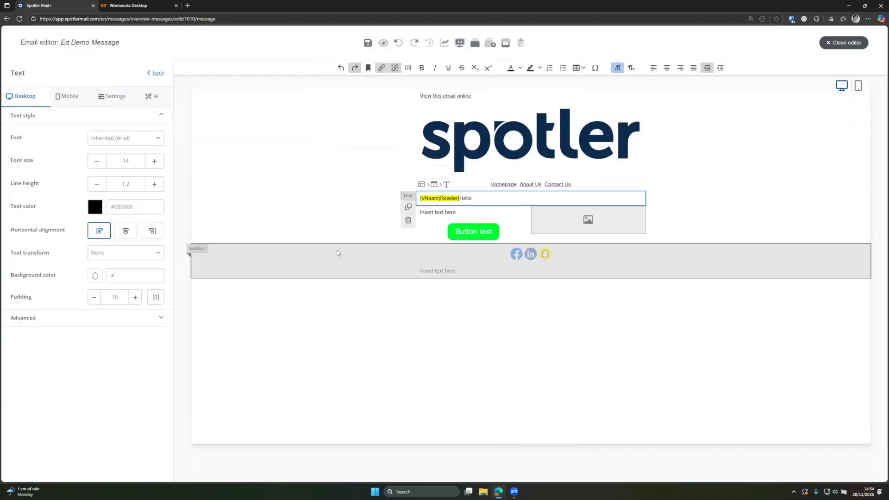
- Put 'Hello' before the name tag and add a 'This weeks news' line below
{"action": "double_click", "coordinate": [464, 200]}
{"action": "key", "text": "ctrl+c"}
{"action": "key", "text": "BackSpace"}
{"action": "key", "text": "ctrl+v"}
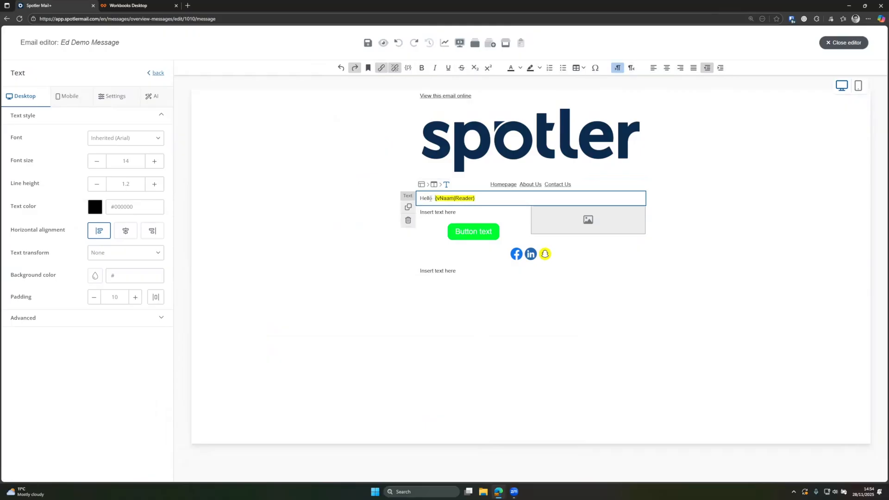
{"action": "key", "text": "BackSpace"}
{"action": "key", "text": "Return"}
{"action": "type", "text": "This "}
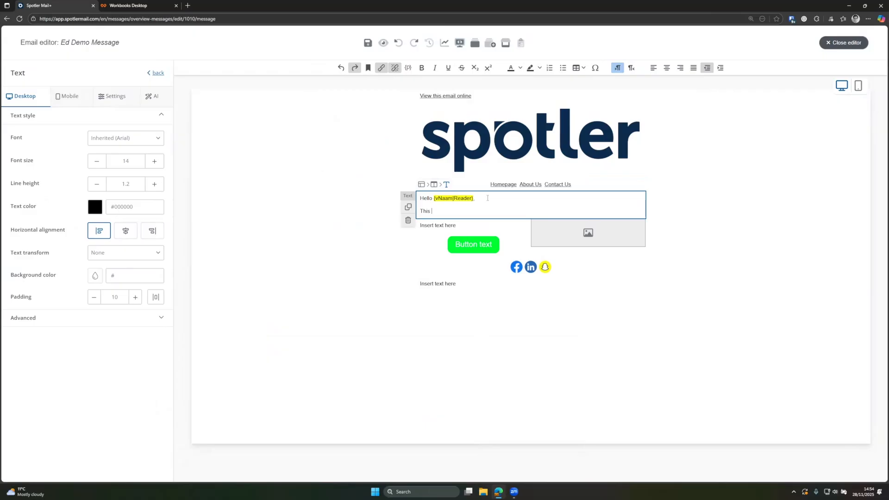
{"action": "type", "text": "weeks news"}
- Review the name tag's contact field options unchanged, then select 'This weeks news' for linking
{"action": "double_click", "coordinate": [446, 199]}
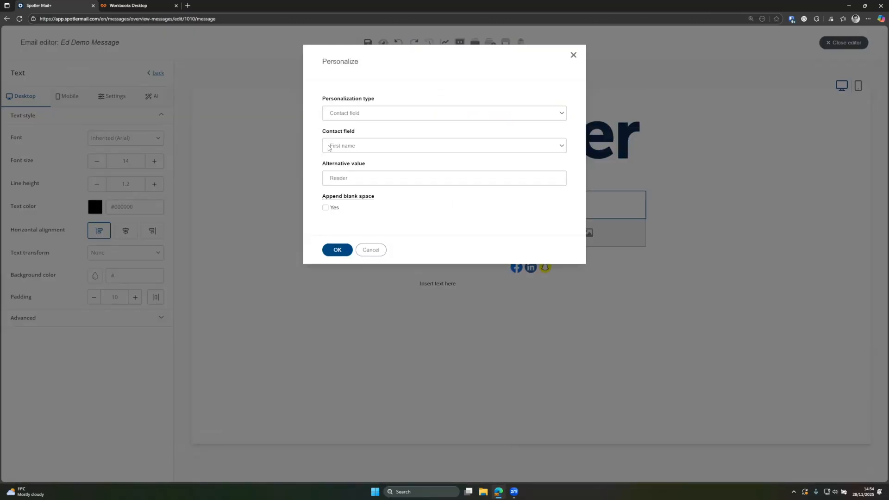
{"action": "left_click", "coordinate": [351, 147]}
{"action": "left_click", "coordinate": [352, 147]}
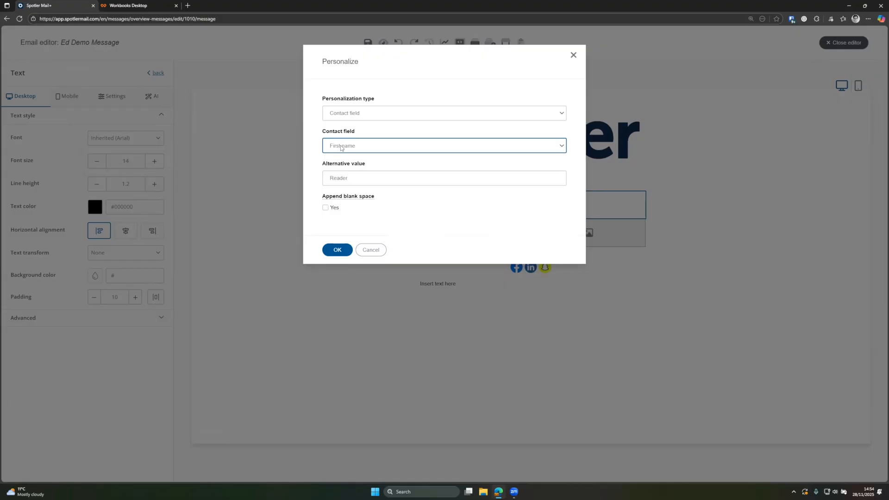
{"action": "left_click", "coordinate": [371, 250]}
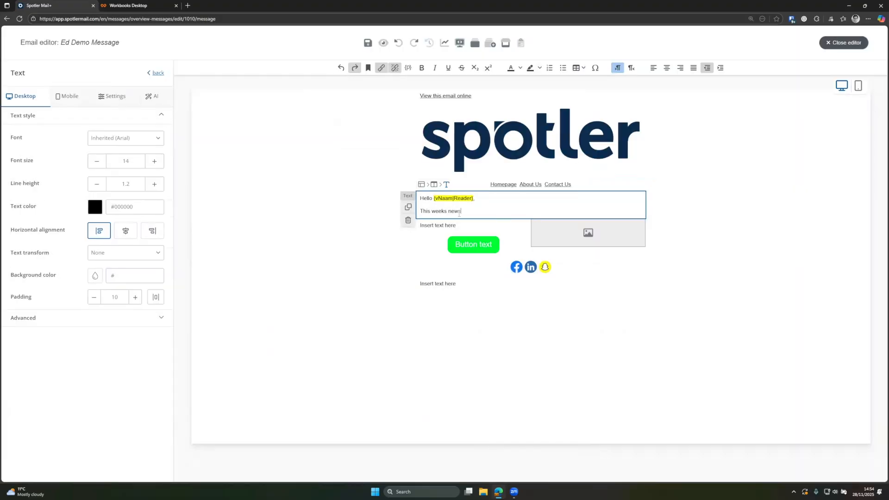
{"action": "left_click_drag", "start_coordinate": [468, 211], "coordinate": [420, 211]}
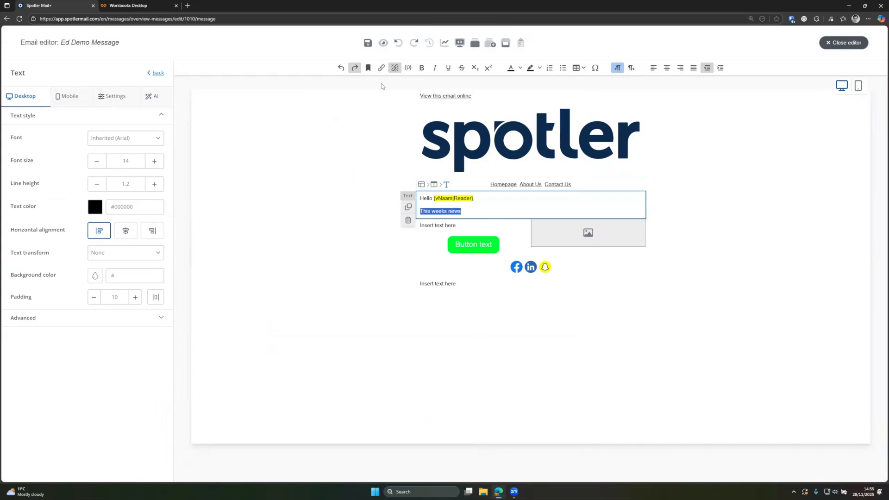
{"action": "left_click", "coordinate": [380, 70]}
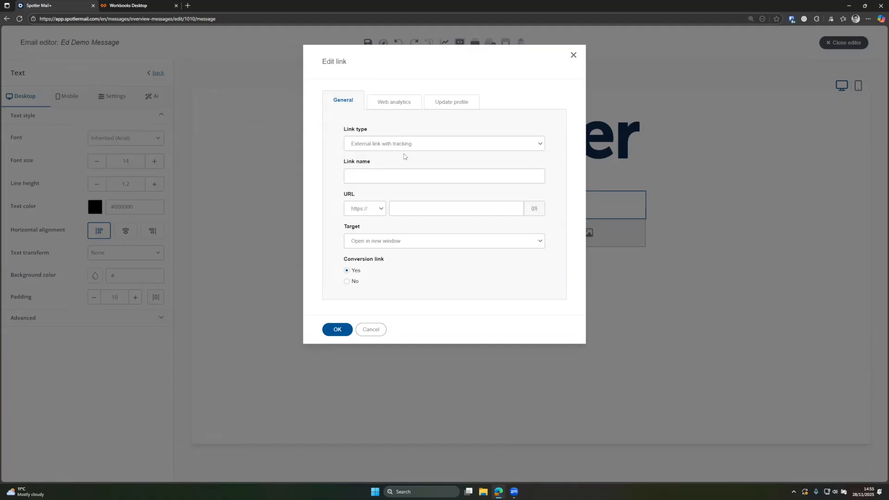
{"action": "left_click", "coordinate": [574, 55]}
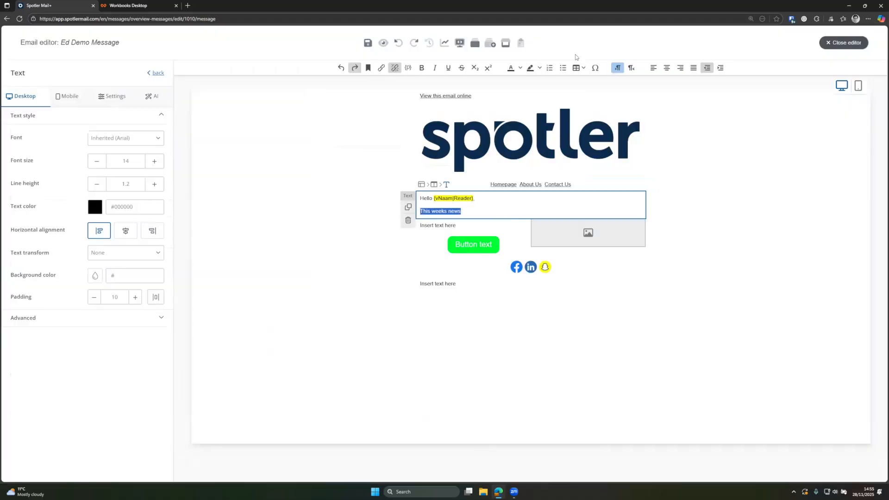
{"action": "left_click", "coordinate": [485, 248]}
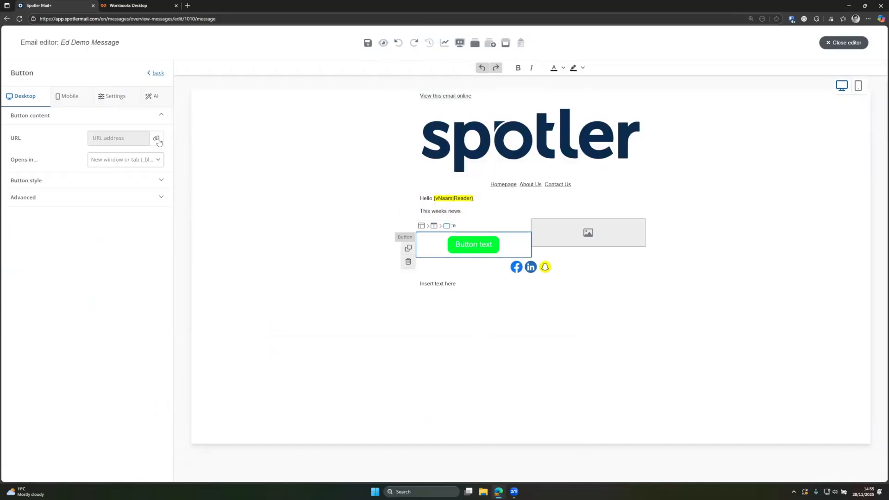
{"action": "left_click", "coordinate": [157, 139]}
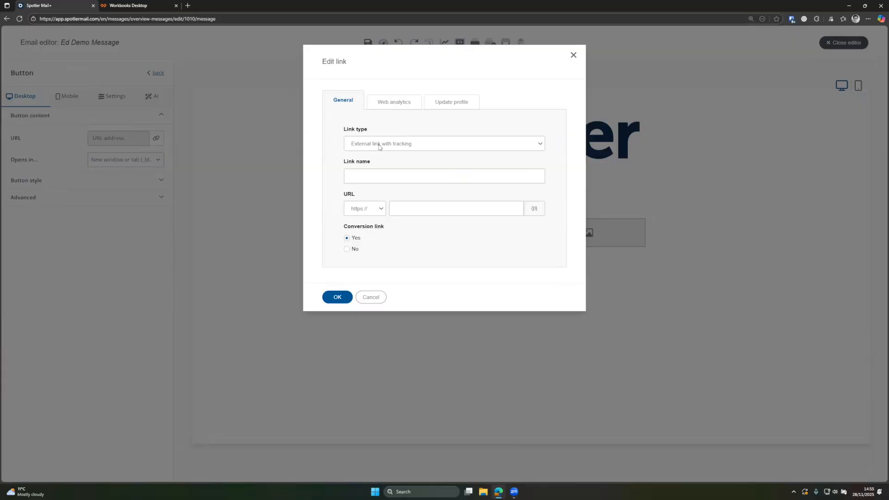
{"action": "left_click", "coordinate": [391, 176]}
{"action": "type", "text": "Spotler "}
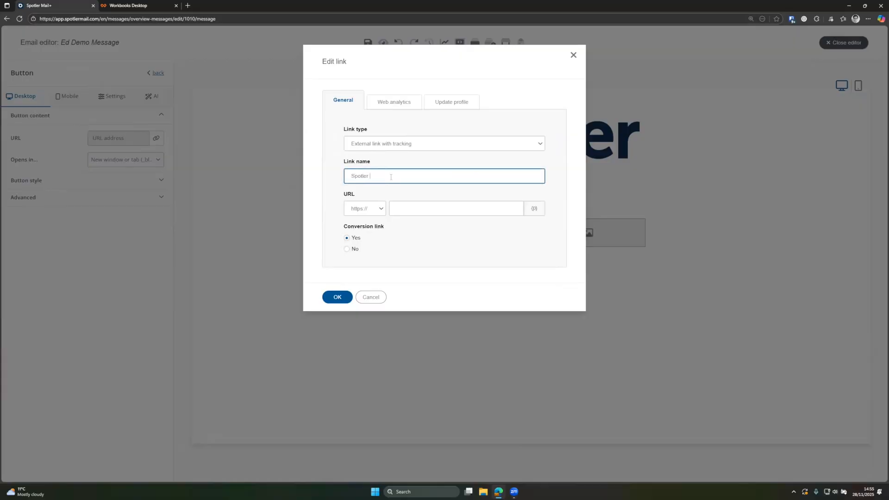
{"action": "type", "text": "Homepage - Bitt"}
{"action": "type", "text": "tton"}
{"action": "left_click", "coordinate": [400, 207]}
{"action": "type", "text": "www."}
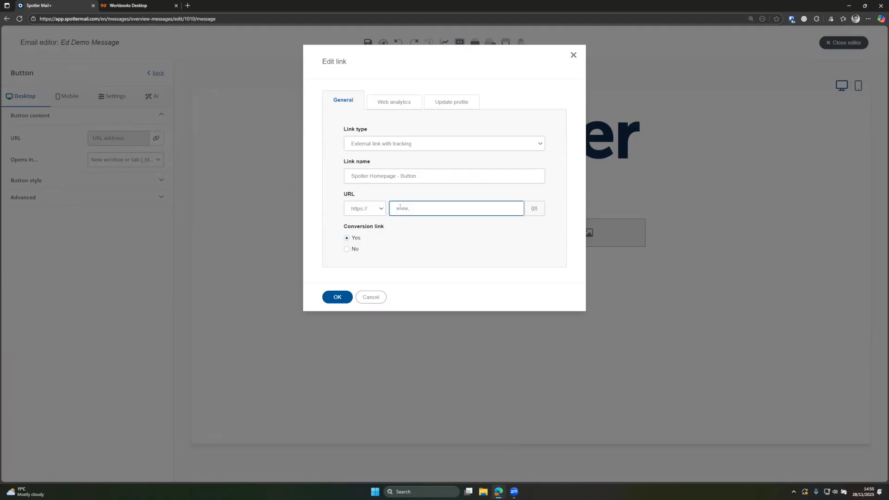
{"action": "type", "text": "spotler.com"}
{"action": "left_click", "coordinate": [348, 298]}
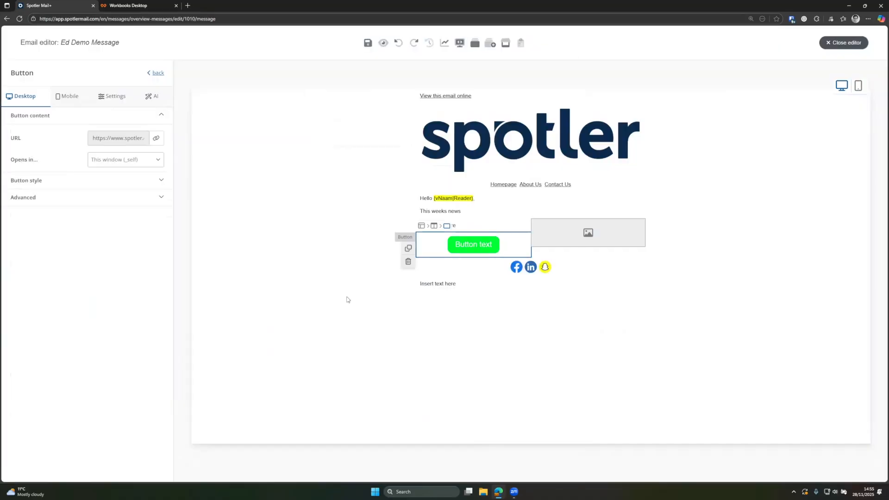
- Relabel the button 'Click me' and apply the blue button style
{"action": "triple_click", "coordinate": [481, 245]}
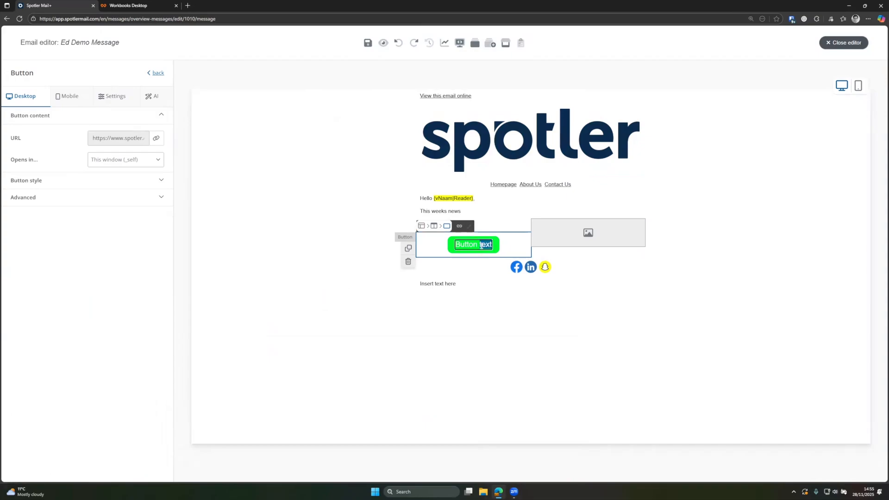
{"action": "type", "text": "Click me"}
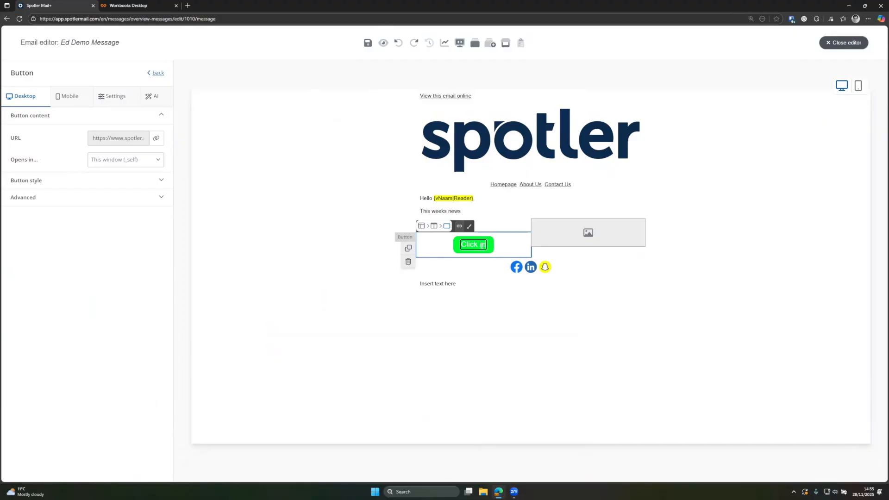
{"action": "left_click", "coordinate": [440, 307]}
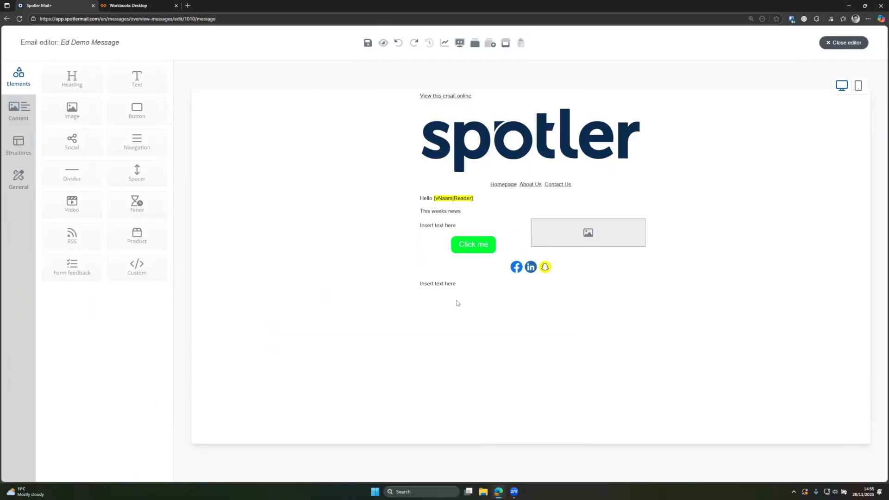
{"action": "left_click", "coordinate": [474, 245]}
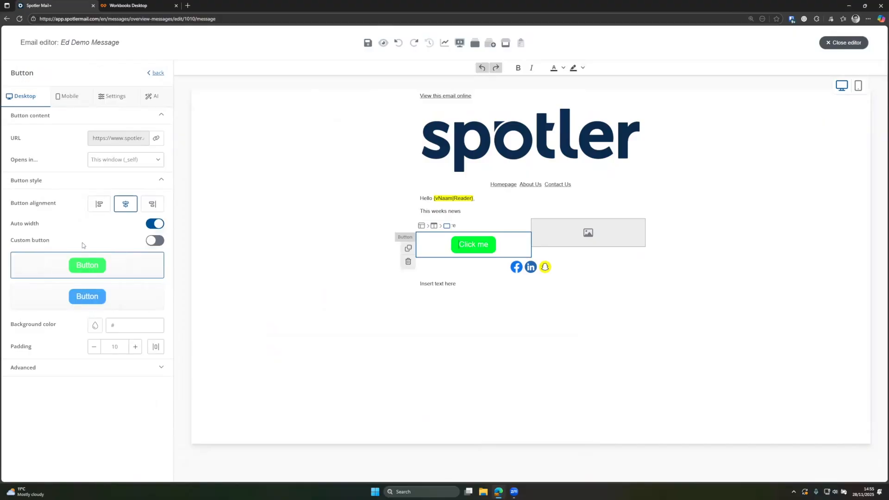
{"action": "left_click", "coordinate": [90, 297]}
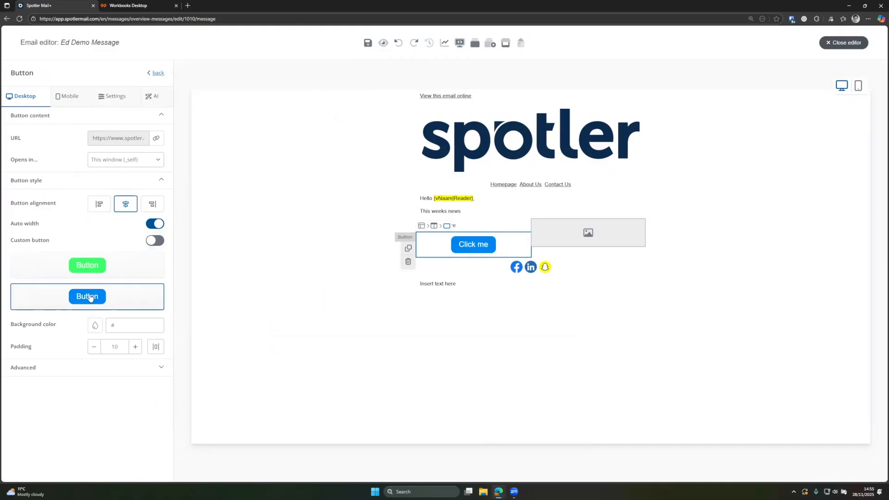
- Place the coffee cup photo from My images into the empty image block beside the button
{"action": "left_click", "coordinate": [562, 238]}
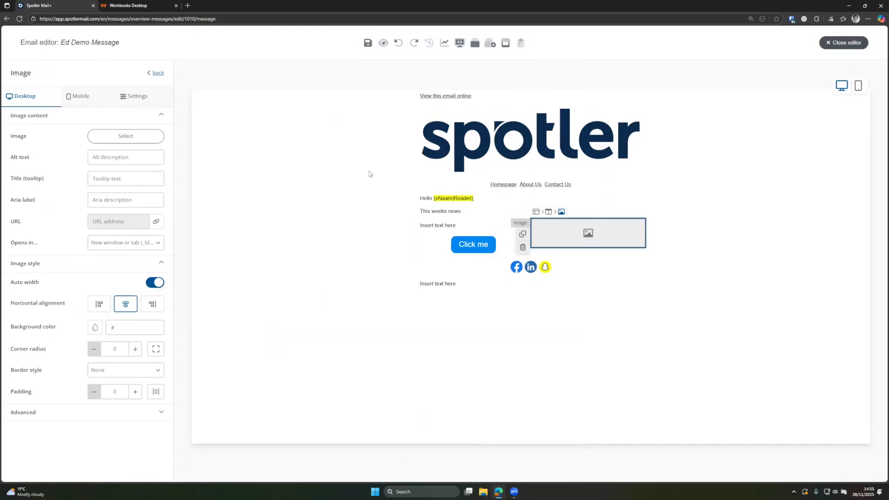
{"action": "left_click", "coordinate": [103, 135]}
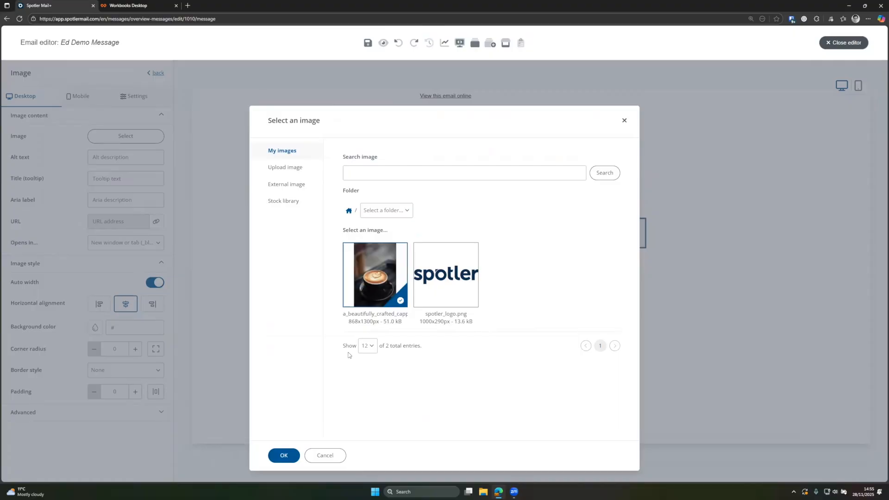
{"action": "left_click", "coordinate": [282, 457]}
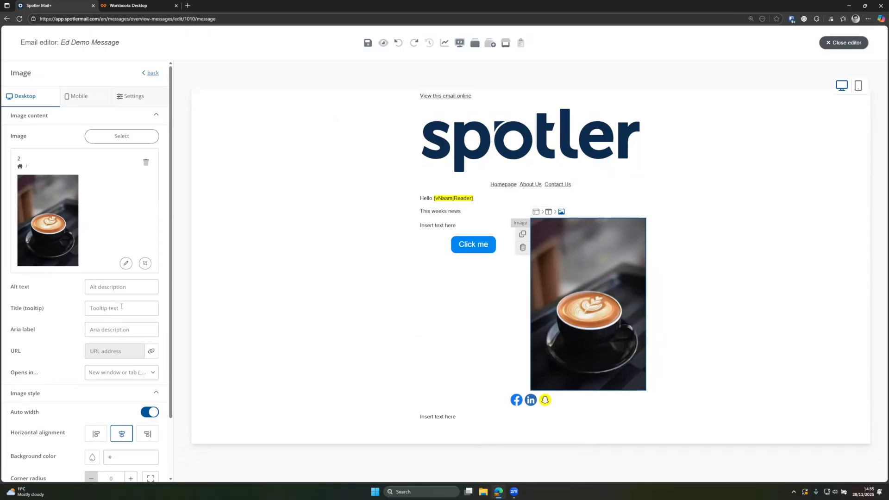
{"action": "scroll", "coordinate": [121, 307], "scroll_direction": "down", "scroll_amount": 2}
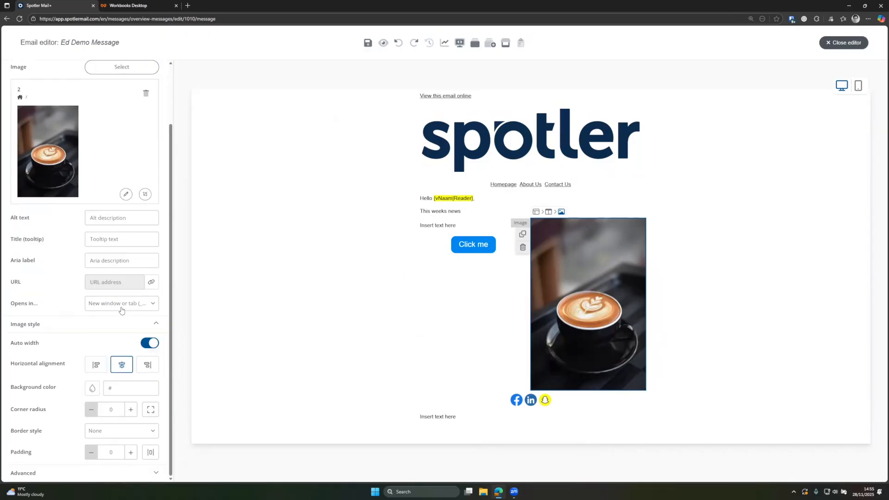
{"action": "scroll", "coordinate": [120, 310], "scroll_direction": "up", "scroll_amount": 2}
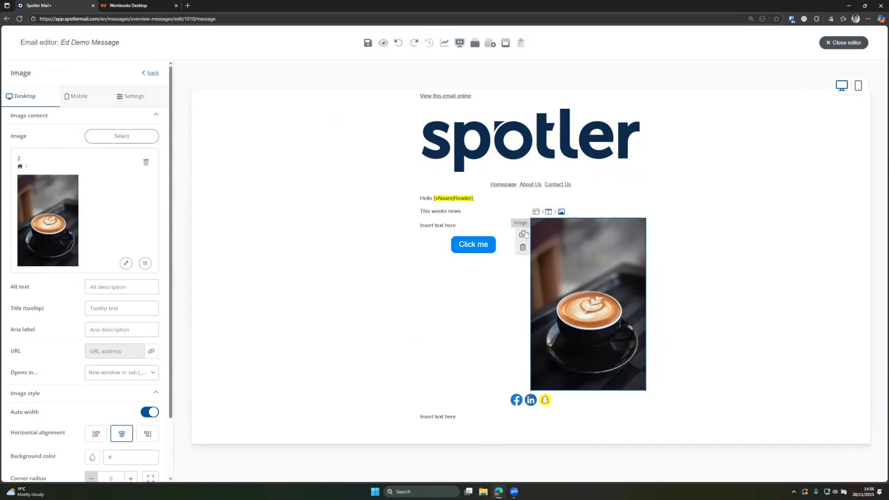
- Set the two-column row's second column width to 100
{"action": "left_click", "coordinate": [548, 212]}
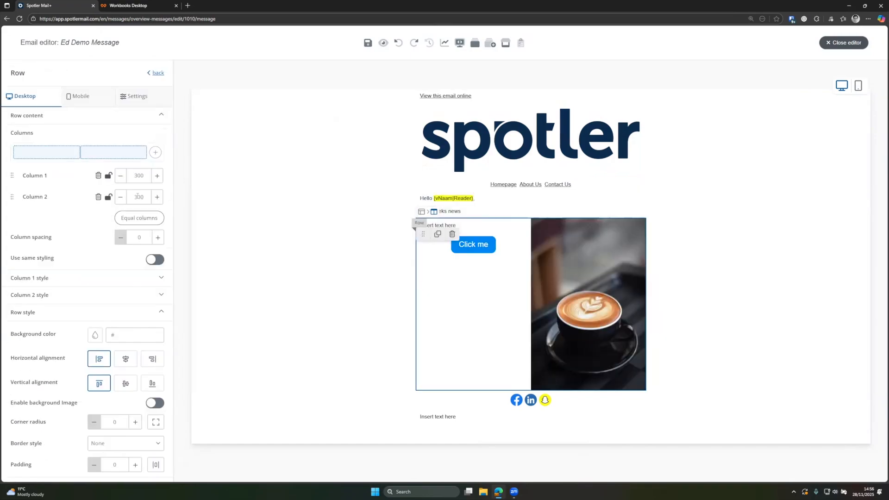
{"action": "double_click", "coordinate": [138, 196]}
{"action": "type", "text": "100"}
{"action": "left_click", "coordinate": [84, 217]}
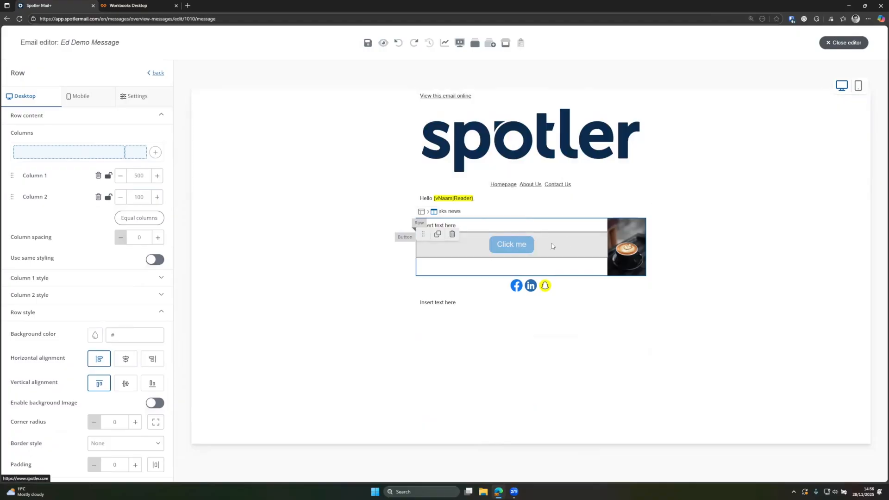
- Align the Click me button left and deselect back to the elements list
{"action": "left_click", "coordinate": [552, 245]}
{"action": "left_click", "coordinate": [99, 203]}
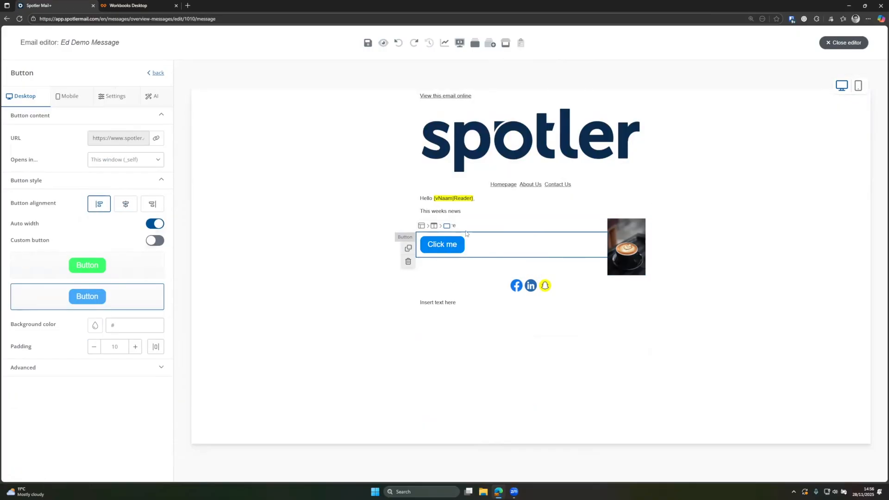
{"action": "left_click", "coordinate": [461, 214]}
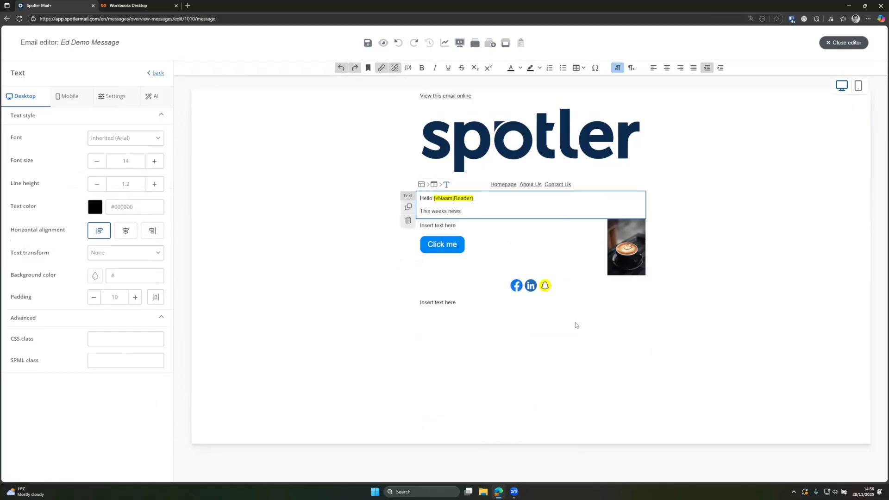
{"action": "left_click", "coordinate": [575, 323]}
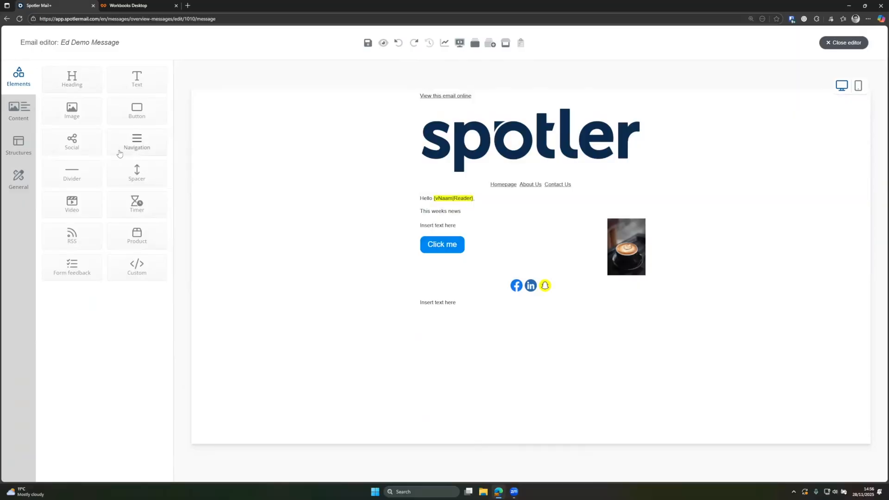
- Place a divider below This weeks news with a spacer of height 50 above it
{"action": "mouse_move", "coordinate": [73, 174]}
{"action": "left_mouse_down"}
{"action": "mouse_move", "coordinate": [488, 223]}
{"action": "mouse_move", "coordinate": [540, 218]}
{"action": "left_mouse_up"}
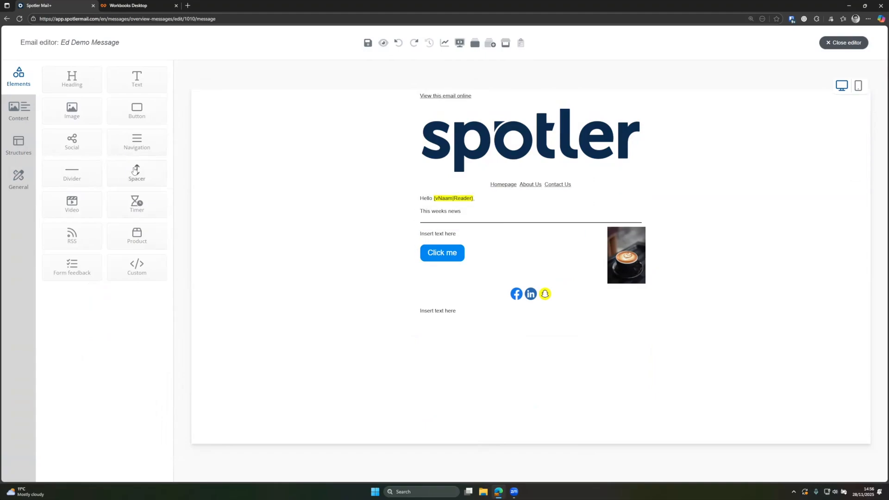
{"action": "left_click_drag", "start_coordinate": [134, 171], "coordinate": [486, 223]}
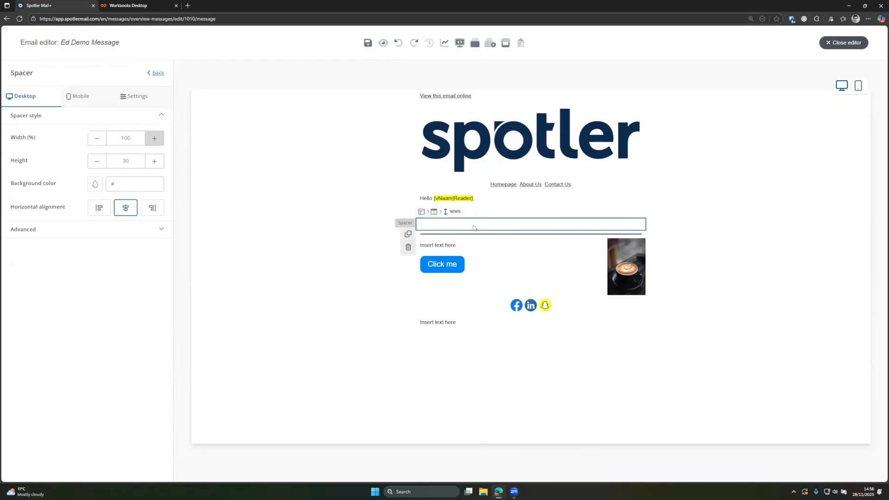
{"action": "double_click", "coordinate": [134, 163]}
{"action": "type", "text": "50"}
{"action": "left_click", "coordinate": [292, 186]}
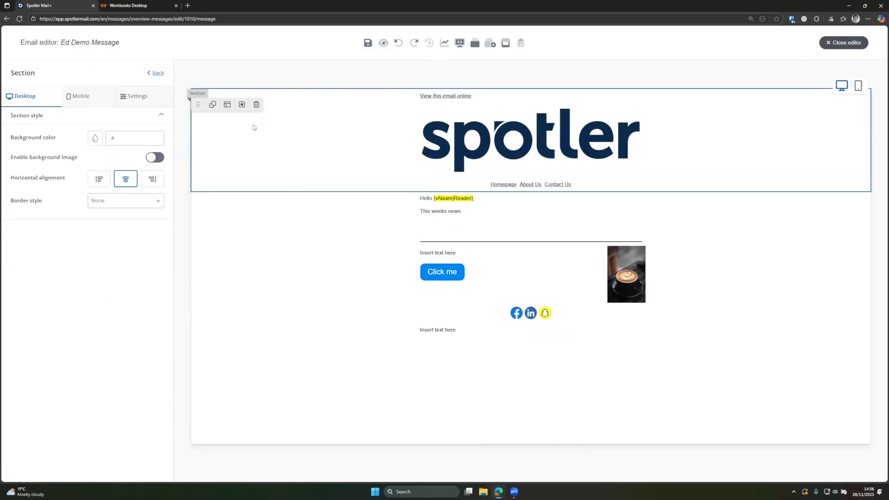
{"action": "left_click", "coordinate": [153, 73]}
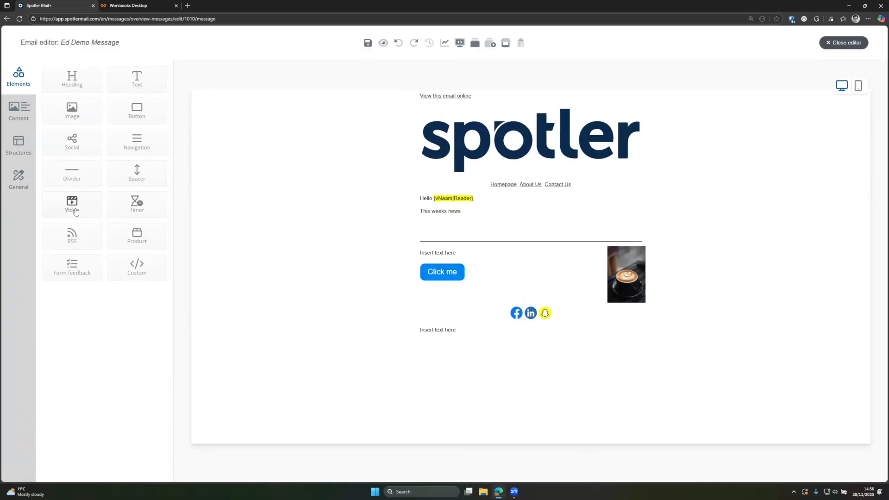
- Add a countdown timer block counting down to 12/08/2025 12:00 AM and save it
{"action": "left_click_drag", "start_coordinate": [137, 204], "coordinate": [465, 223]}
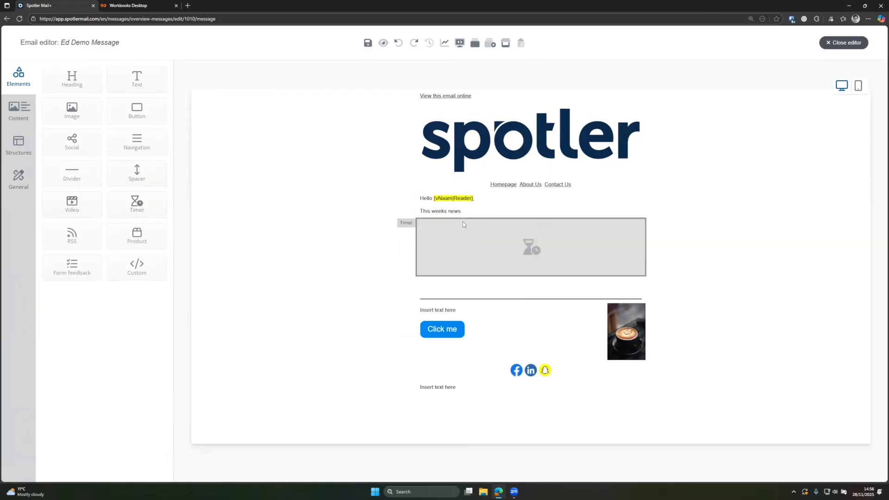
{"action": "left_click", "coordinate": [556, 249]}
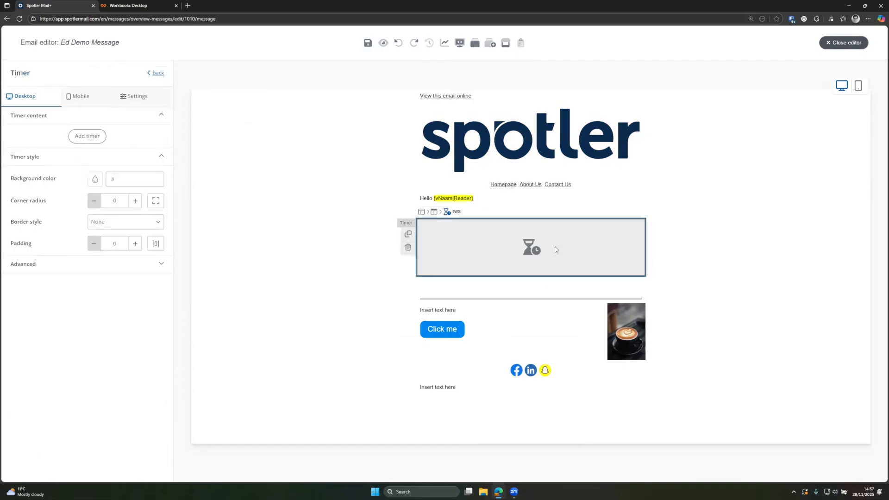
{"action": "left_click", "coordinate": [87, 137]}
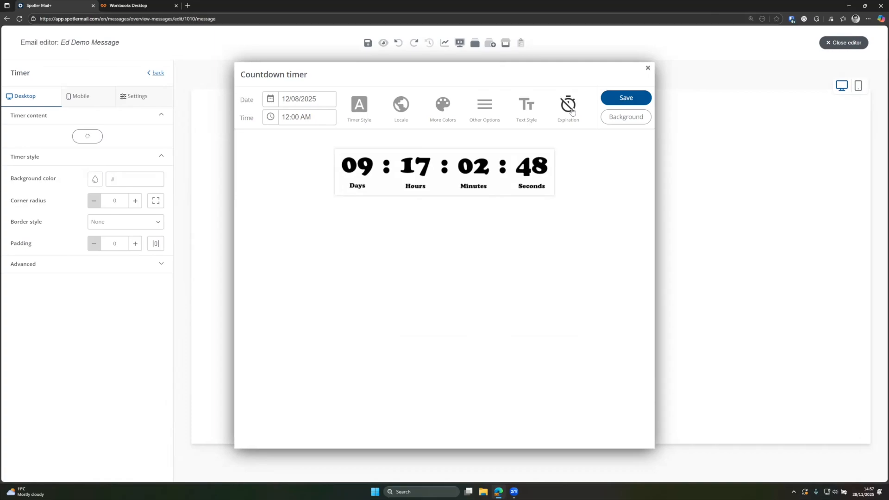
{"action": "left_click", "coordinate": [572, 111]}
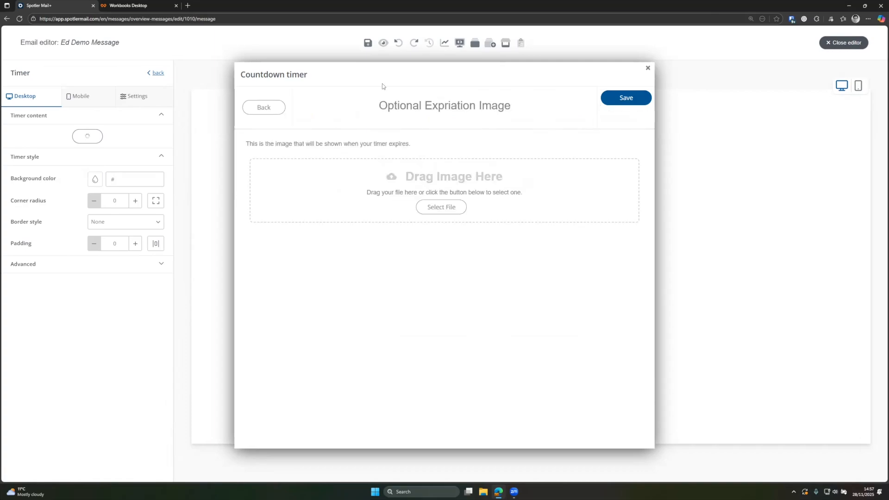
{"action": "left_click", "coordinate": [623, 99]}
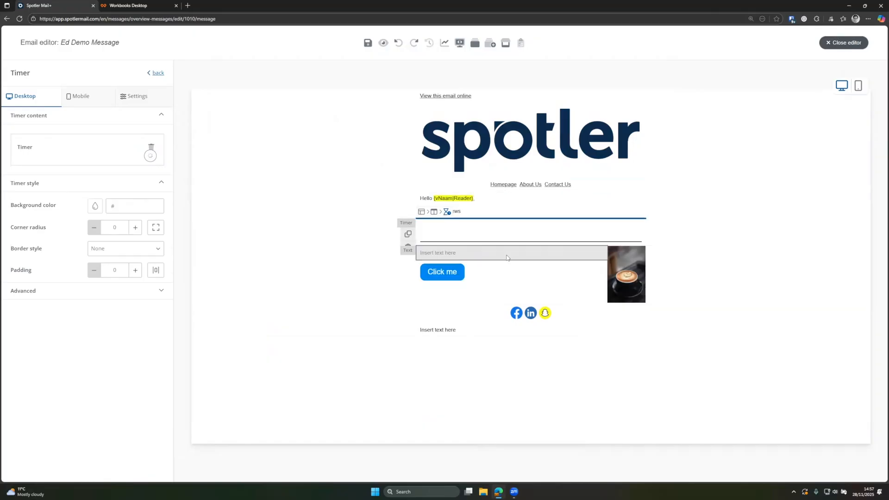
{"action": "left_click", "coordinate": [515, 199]}
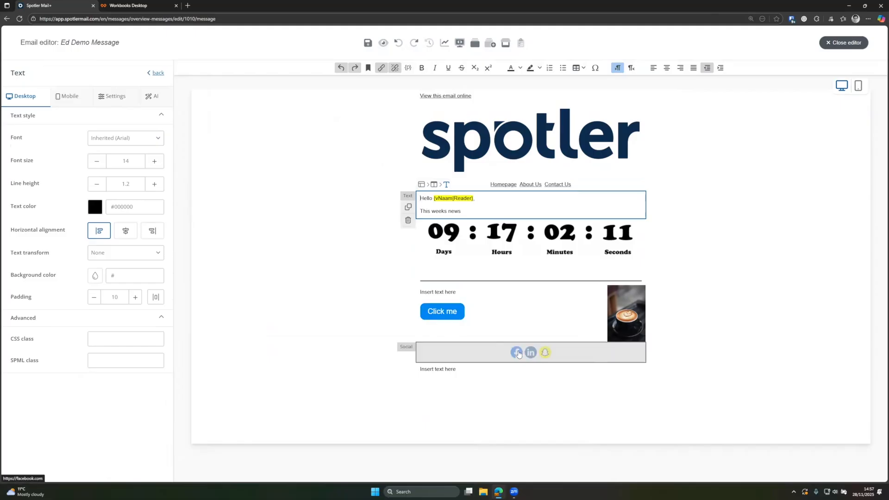
- Remove the Snapchat channel from the social icons block
{"action": "left_click", "coordinate": [538, 356]}
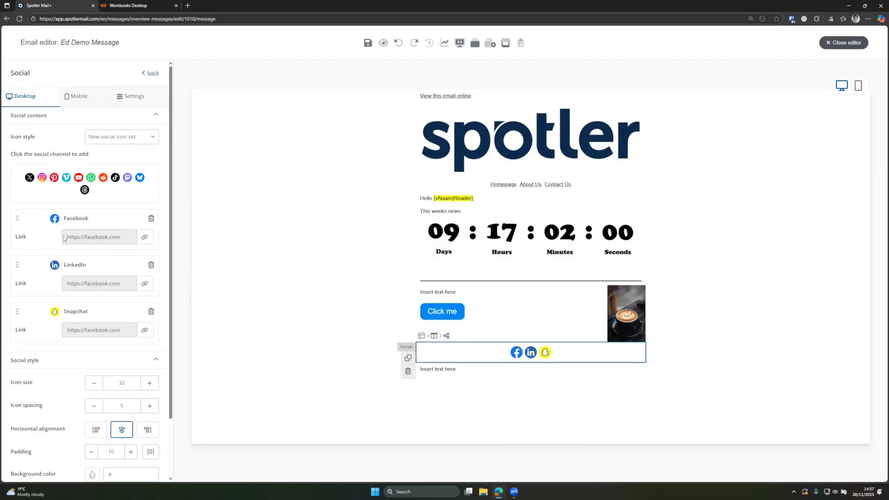
{"action": "left_click_drag", "start_coordinate": [64, 238], "coordinate": [123, 242]}
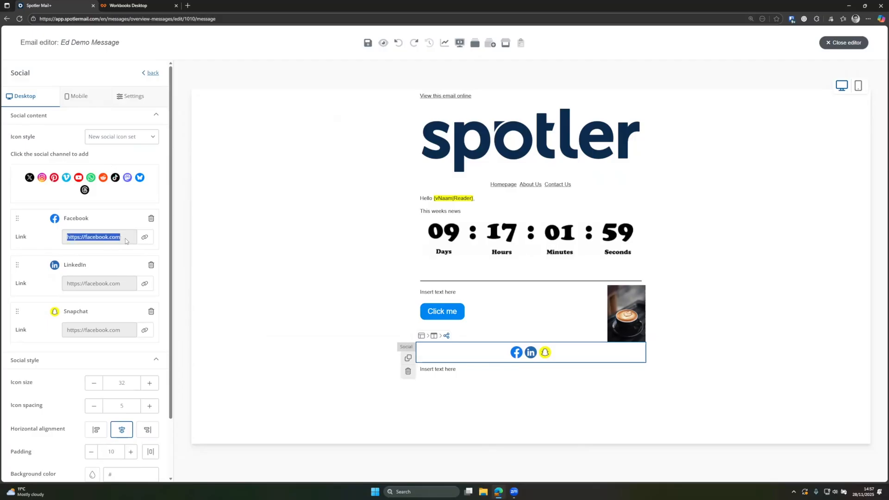
{"action": "left_click", "coordinate": [155, 316]}
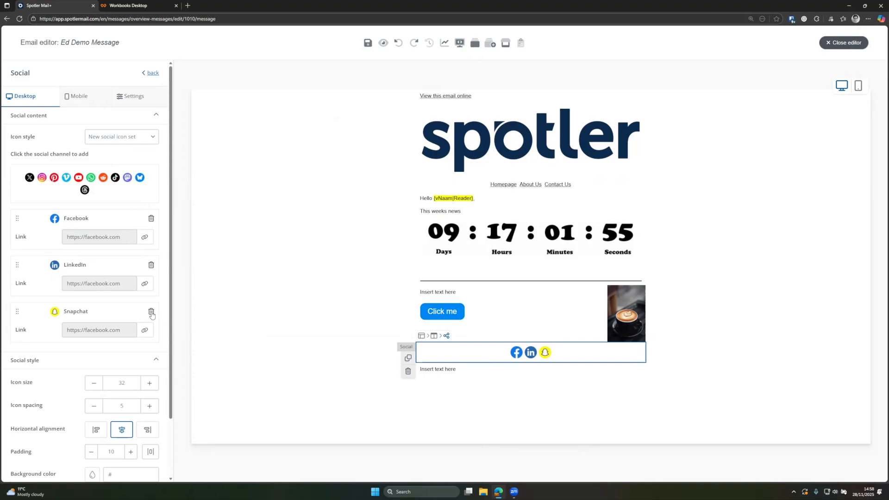
{"action": "left_click", "coordinate": [152, 314]}
{"action": "left_click", "coordinate": [349, 171]}
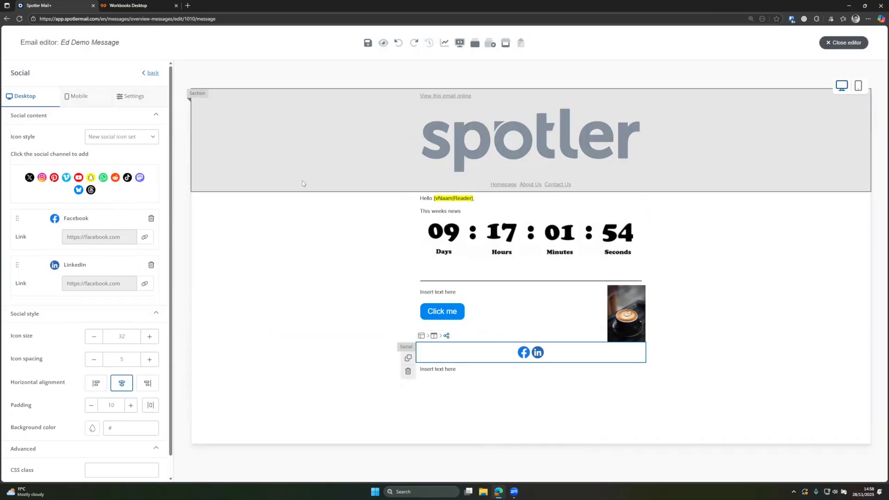
- Add YouTube as a social channel and review its link address
{"action": "left_click", "coordinate": [78, 177]}
{"action": "left_click", "coordinate": [144, 330]}
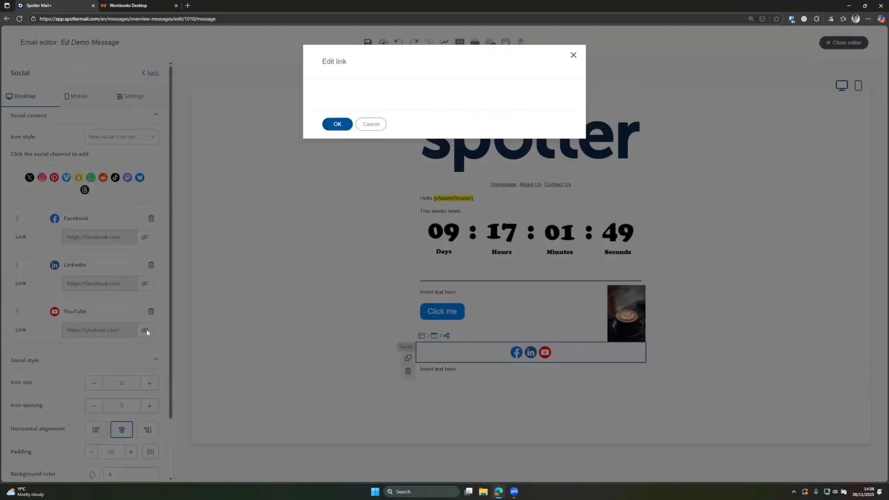
{"action": "left_click", "coordinate": [430, 209]}
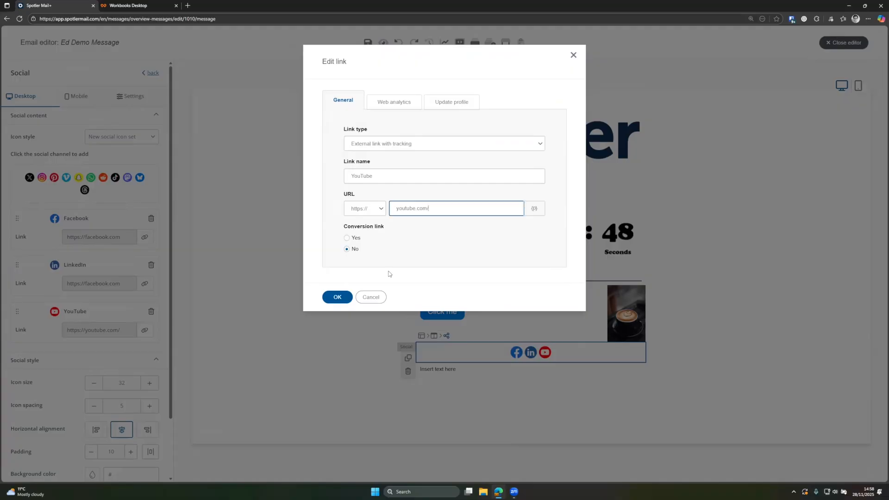
{"action": "left_click", "coordinate": [369, 298]}
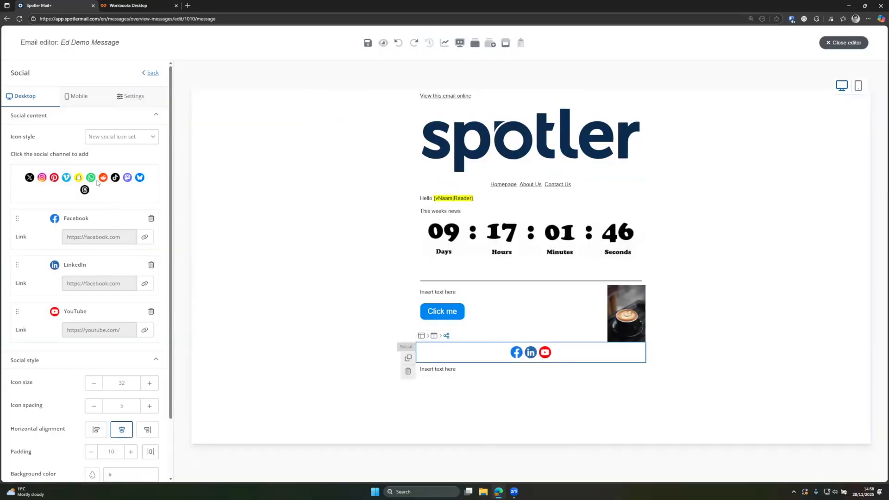
- Set the social icon style to Black circle
{"action": "left_click", "coordinate": [122, 137]}
{"action": "left_click", "coordinate": [116, 153]}
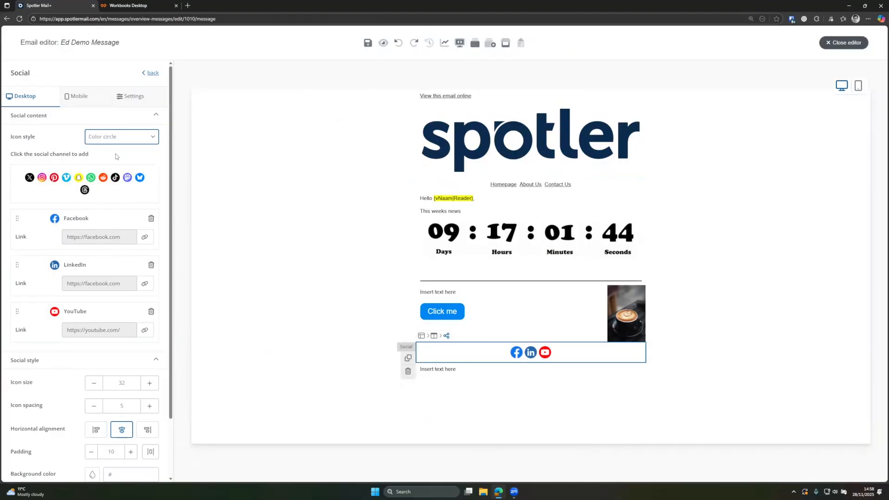
{"action": "left_click", "coordinate": [102, 139]}
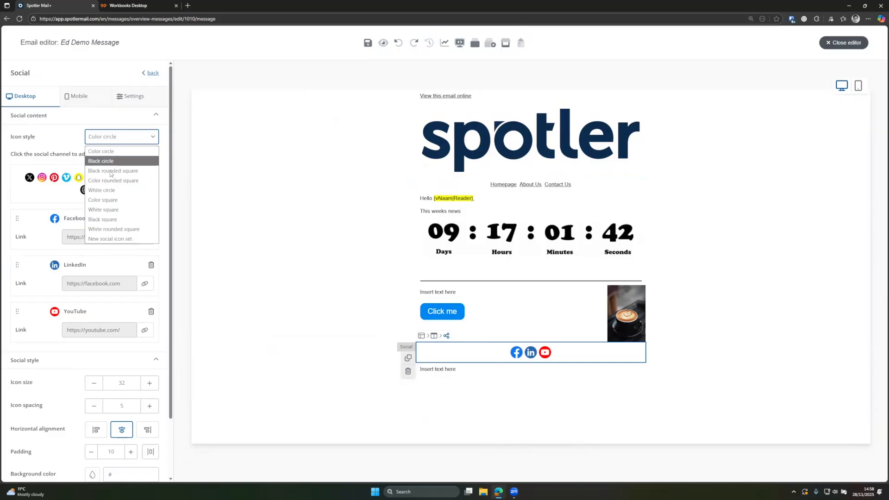
{"action": "left_click", "coordinate": [115, 164]}
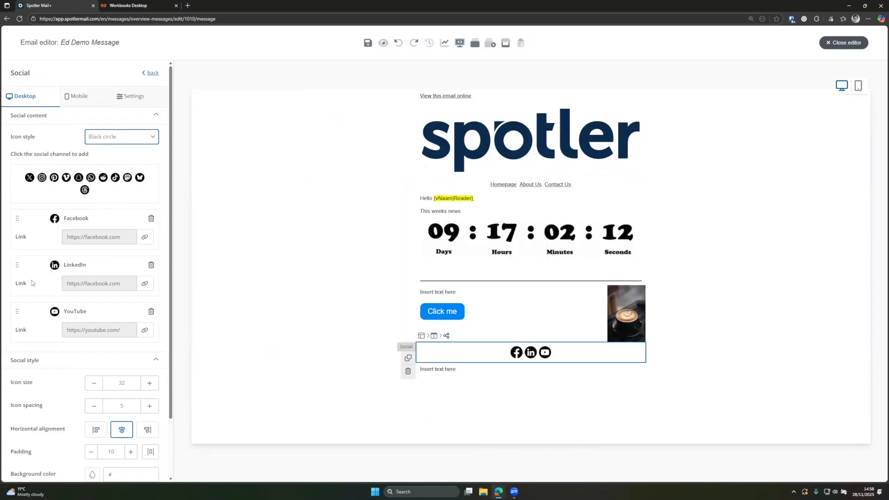
- Check the email in the mobile layout, then return to desktop
{"action": "scroll", "coordinate": [139, 224], "scroll_direction": "down", "scroll_amount": 2}
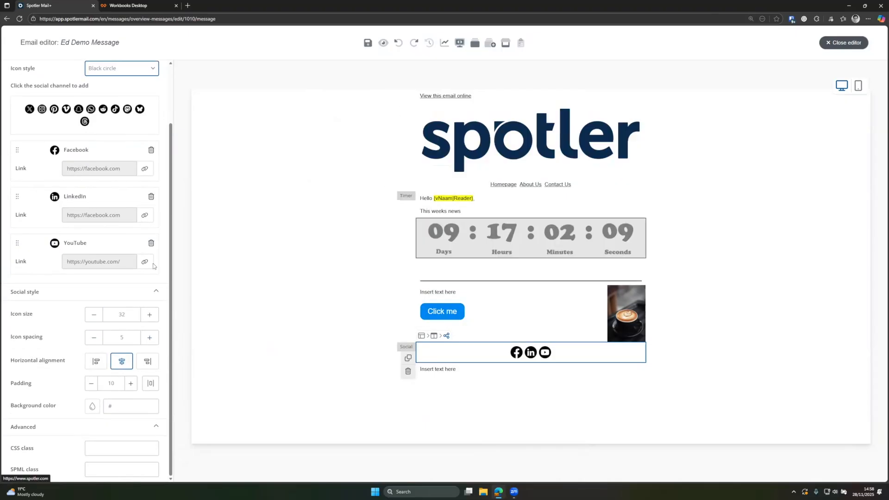
{"action": "scroll", "coordinate": [85, 333], "scroll_direction": "up", "scroll_amount": 2}
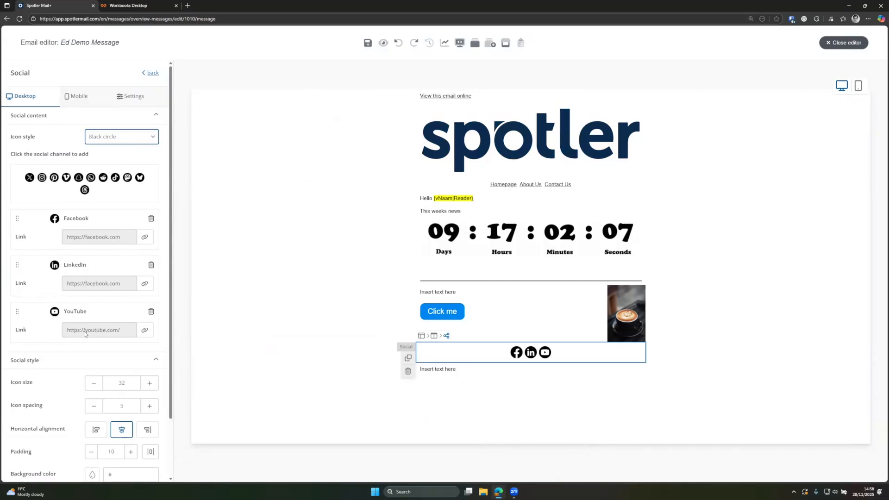
{"action": "left_click", "coordinate": [79, 97]}
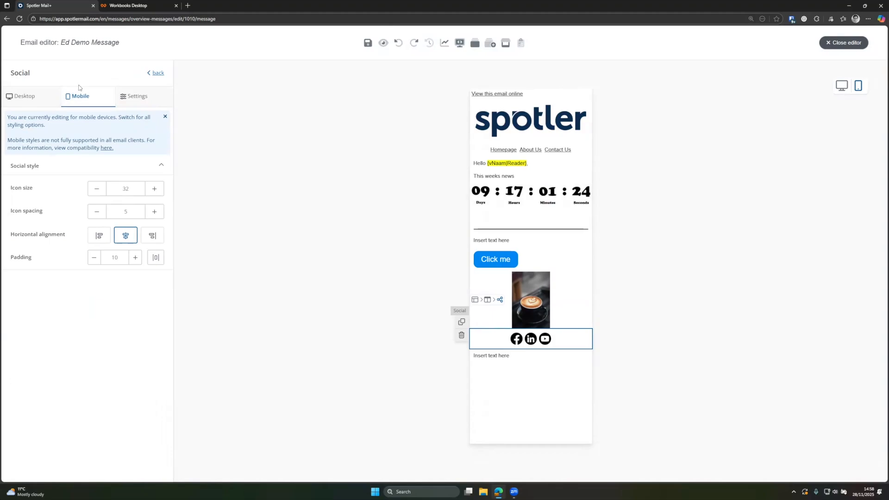
{"action": "left_click", "coordinate": [44, 105]}
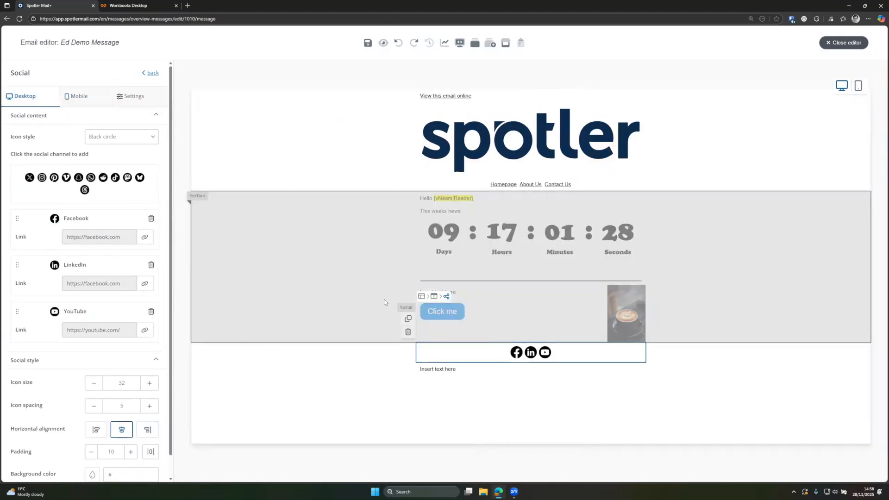
- Replace the bottom placeholder text with 'Click here to opt out'
{"action": "left_click", "coordinate": [441, 370]}
{"action": "triple_click", "coordinate": [452, 372]}
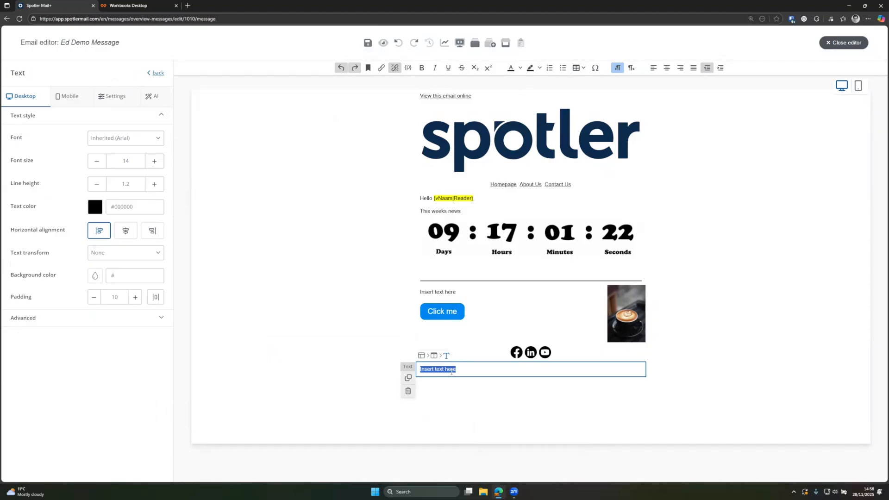
{"action": "type", "text": "Click here to opt out"}
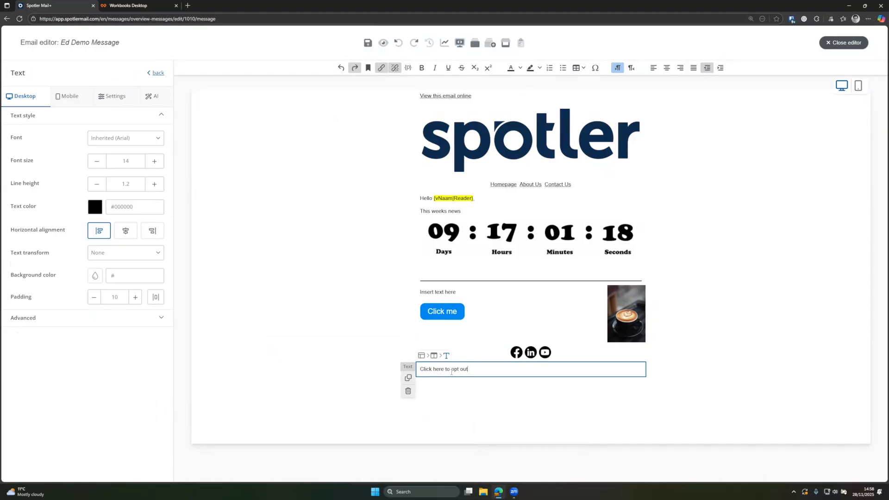
{"action": "left_click_drag", "start_coordinate": [469, 369], "coordinate": [414, 370]}
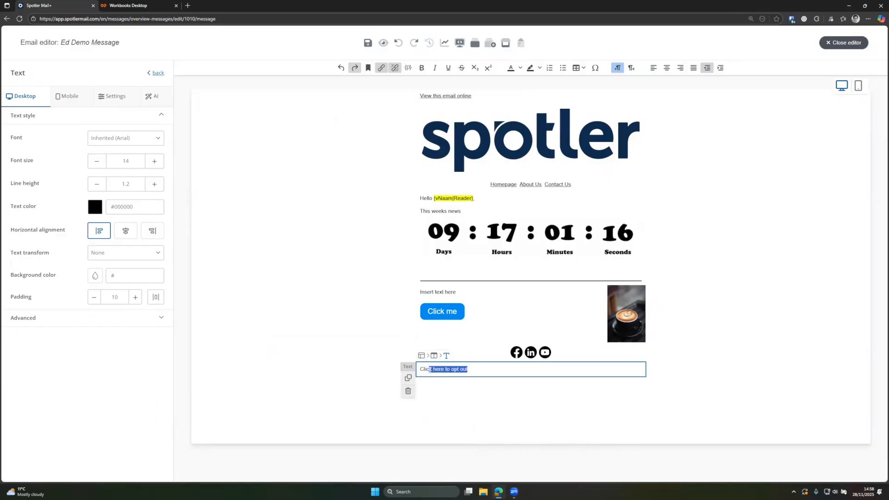
{"action": "triple_click", "coordinate": [431, 370]}
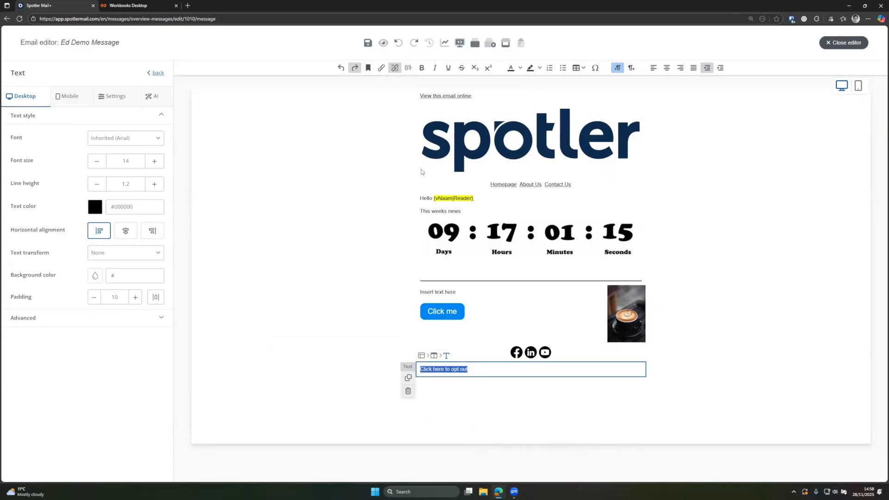
- Link the opt-out sentence to the unsubscribe page as a special link
{"action": "left_click", "coordinate": [381, 69]}
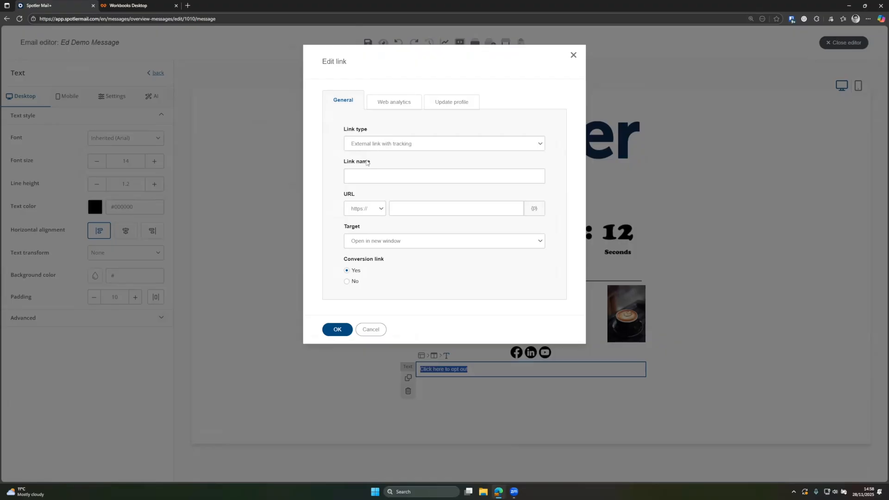
{"action": "left_click", "coordinate": [368, 143]}
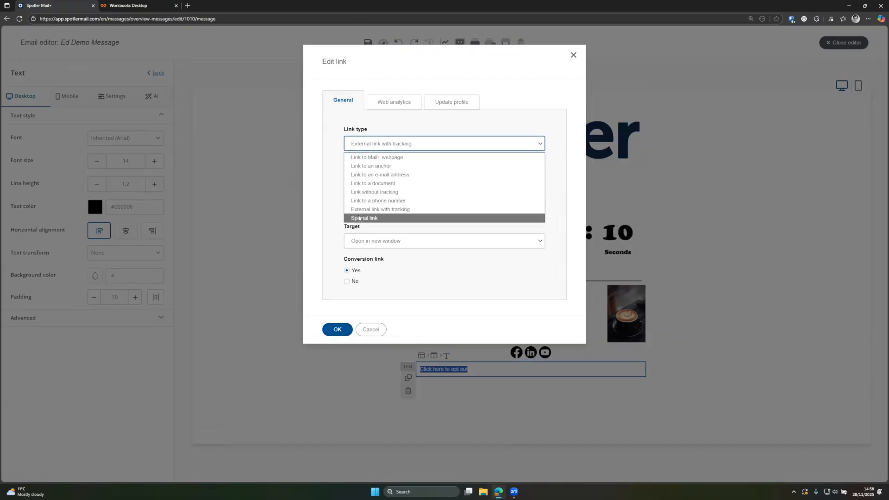
{"action": "left_click", "coordinate": [364, 218]}
{"action": "left_click", "coordinate": [365, 181]}
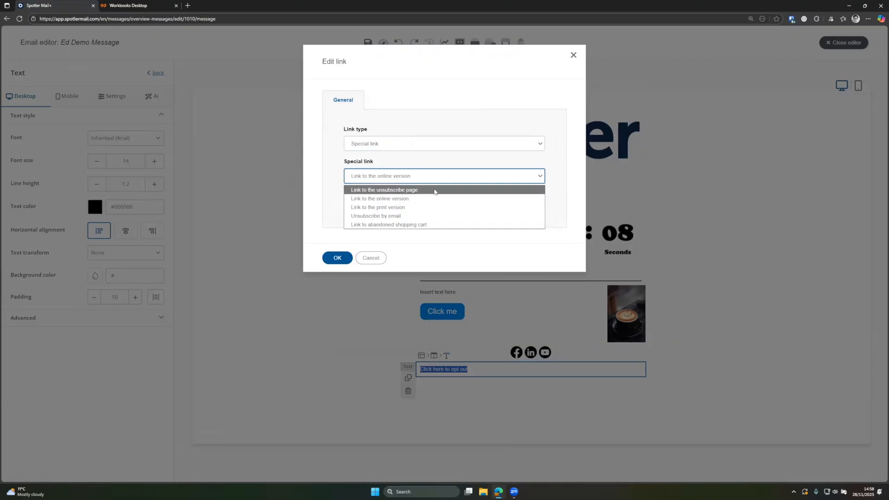
{"action": "left_click", "coordinate": [420, 191]}
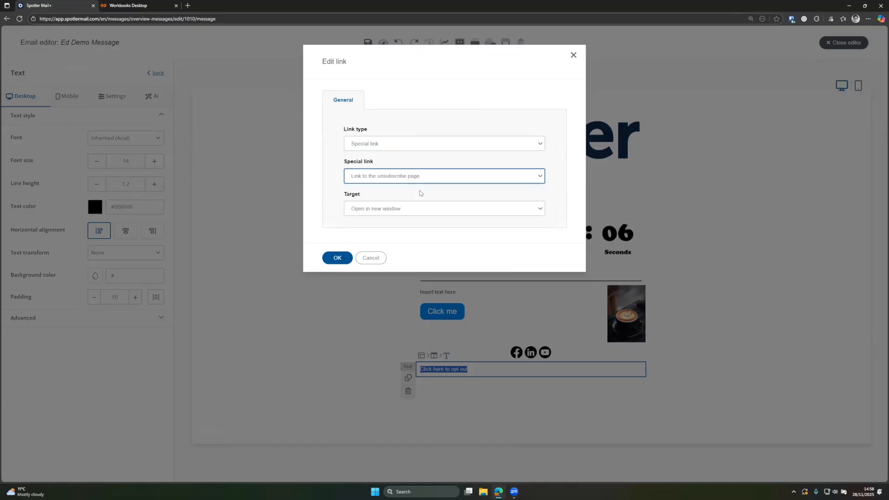
{"action": "left_click", "coordinate": [337, 258]}
{"action": "left_click", "coordinate": [489, 381]}
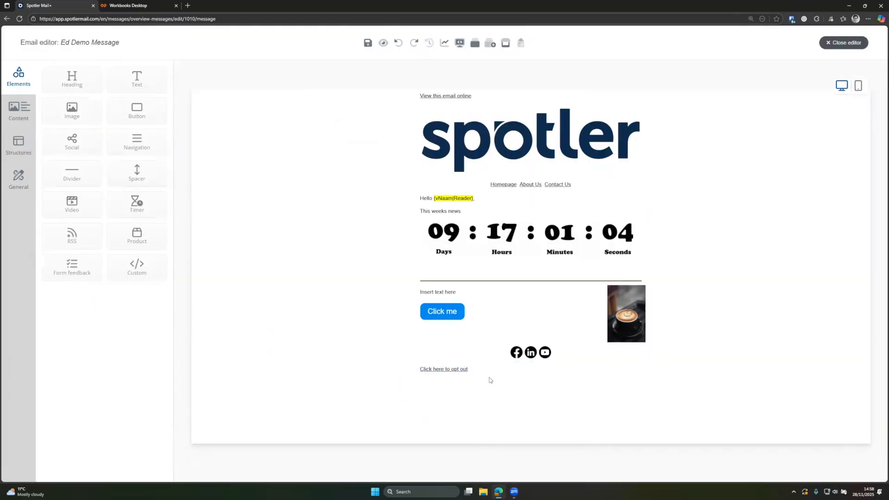
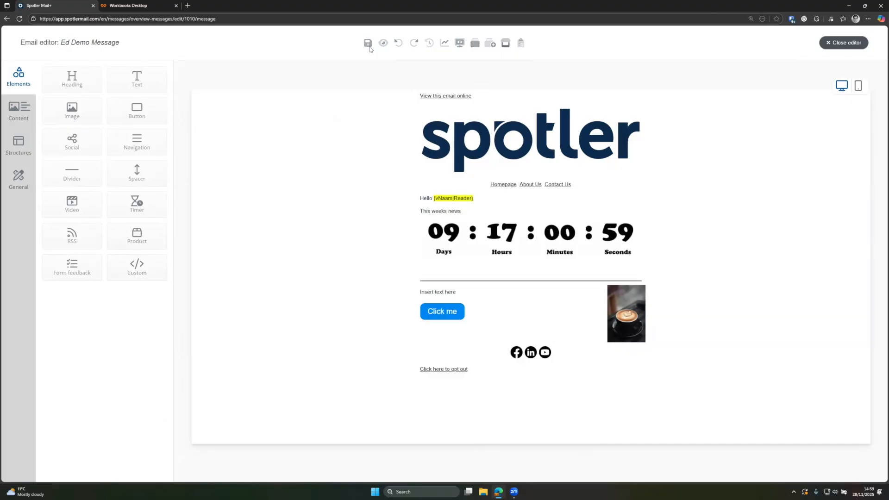
- Save the email and preview it in mobile, tablet and desktop layouts
{"action": "left_click", "coordinate": [368, 43]}
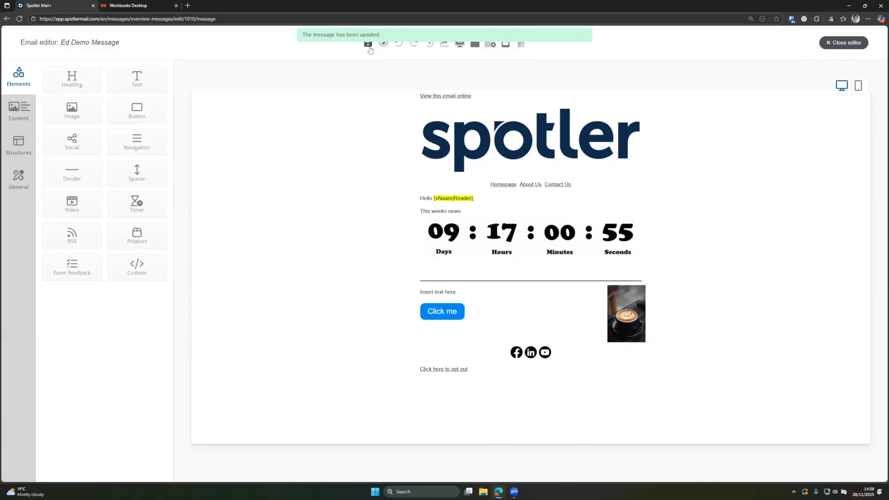
{"action": "left_click", "coordinate": [383, 44]}
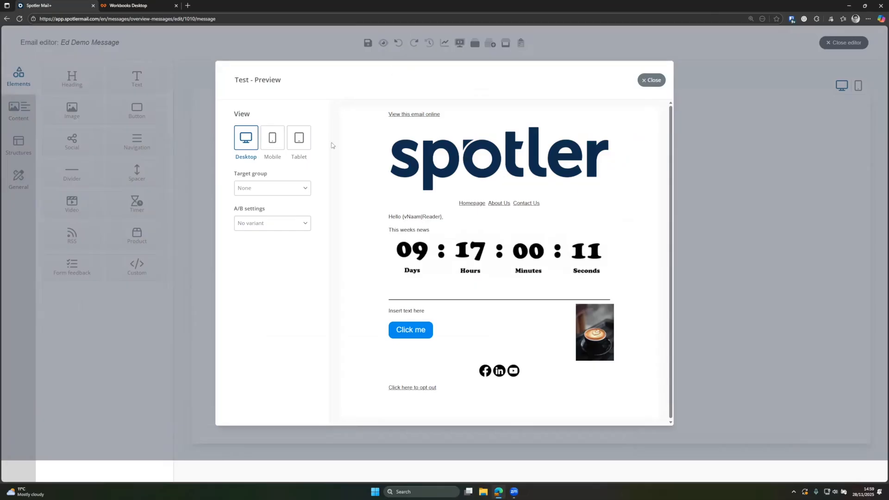
{"action": "left_click", "coordinate": [273, 141]}
{"action": "left_click", "coordinate": [296, 141]}
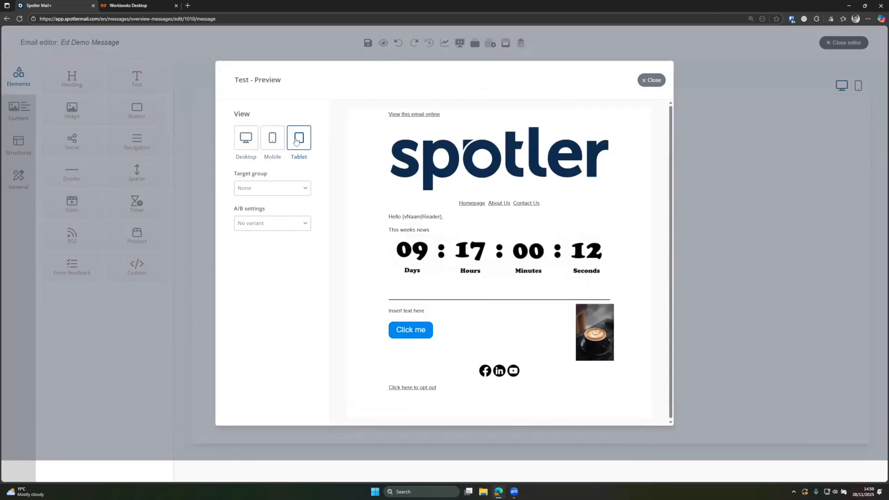
{"action": "left_click", "coordinate": [250, 152]}
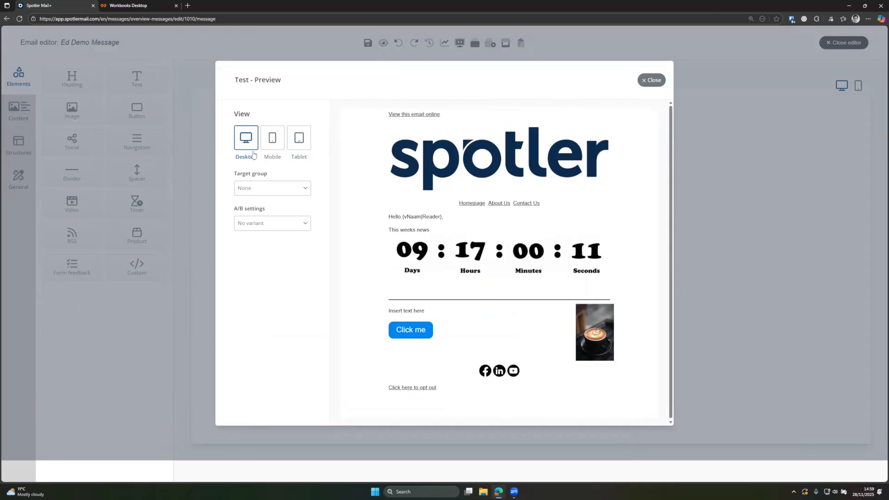
- Preview for Ed Test Mailshot, Ed Demo - Spotler and People interested in Football audiences, then reset to None
{"action": "left_click", "coordinate": [264, 192]}
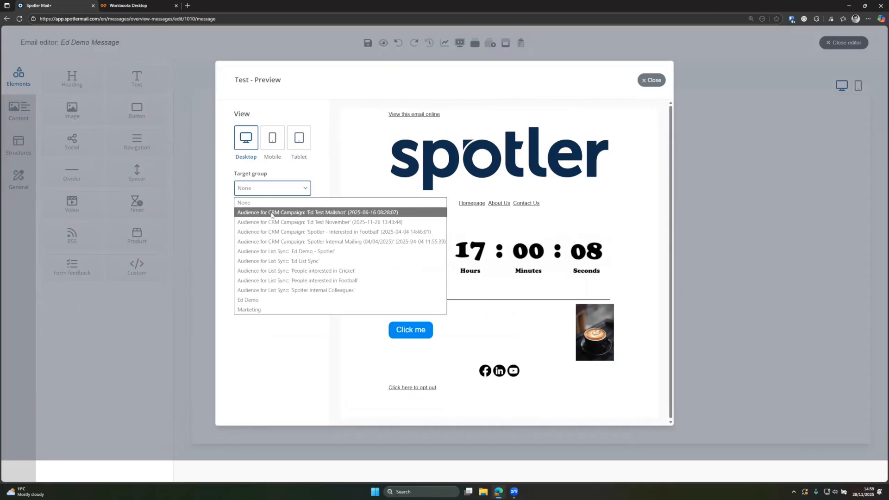
{"action": "left_click", "coordinate": [257, 212]}
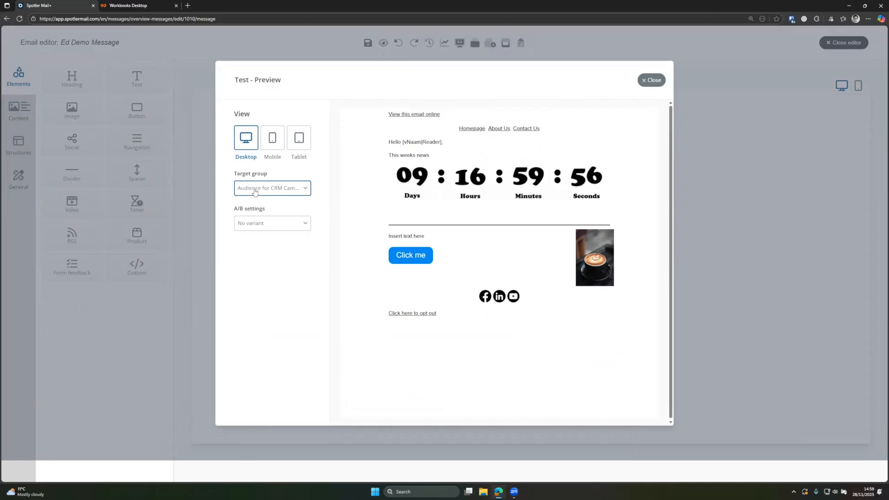
{"action": "left_click", "coordinate": [284, 194]}
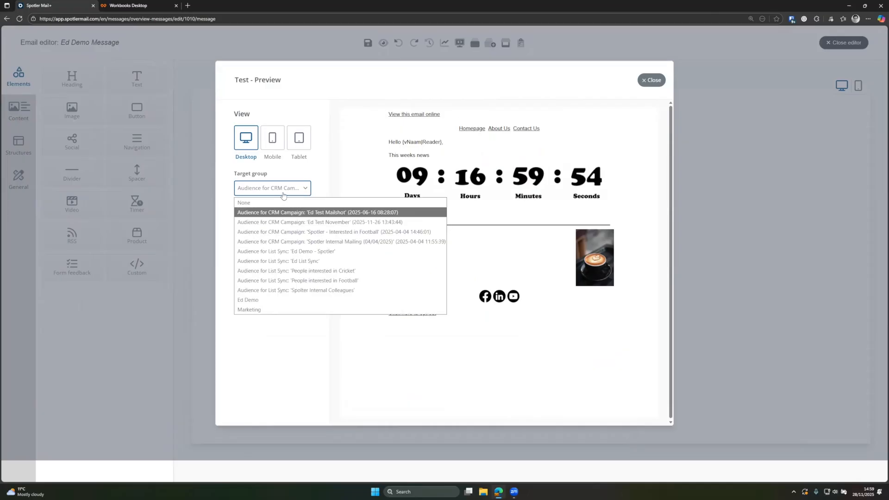
{"action": "key", "text": "Down"}
{"action": "key", "text": "Down"}
{"action": "key", "text": "Down"}
{"action": "key", "text": "Down"}
{"action": "key", "text": "Return"}
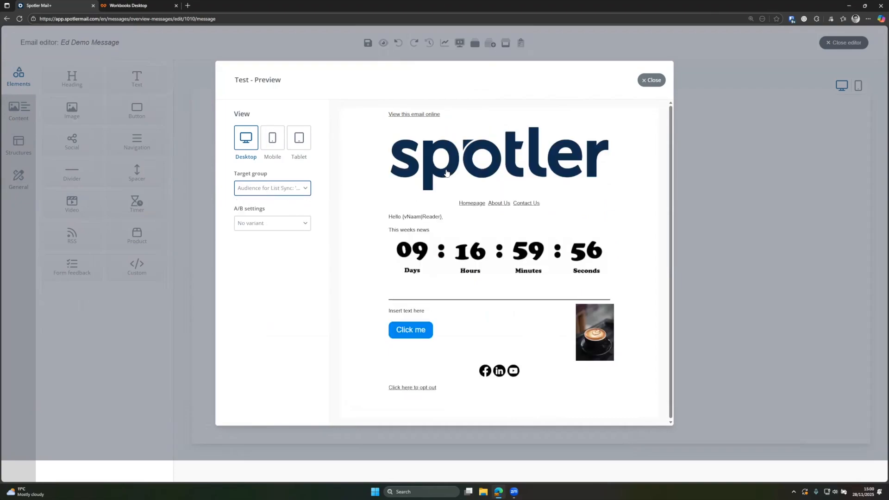
{"action": "left_click", "coordinate": [283, 189]}
{"action": "left_click", "coordinate": [293, 280]}
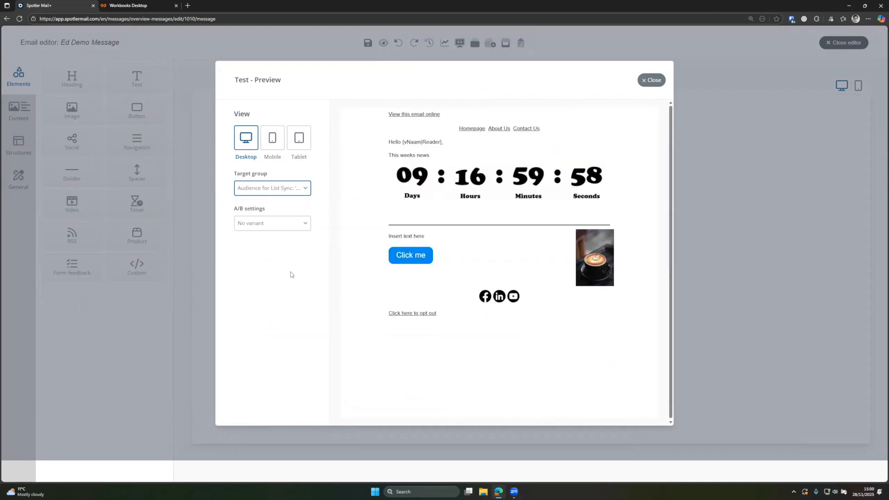
{"action": "left_click", "coordinate": [274, 193]}
{"action": "left_click", "coordinate": [270, 203]}
- Preview A/B Versions A and B, reset to no variant, and close the preview
{"action": "left_click", "coordinate": [270, 225]}
{"action": "left_click", "coordinate": [270, 225]}
{"action": "left_click", "coordinate": [270, 226]}
{"action": "left_click", "coordinate": [264, 257]}
{"action": "left_click", "coordinate": [269, 228]}
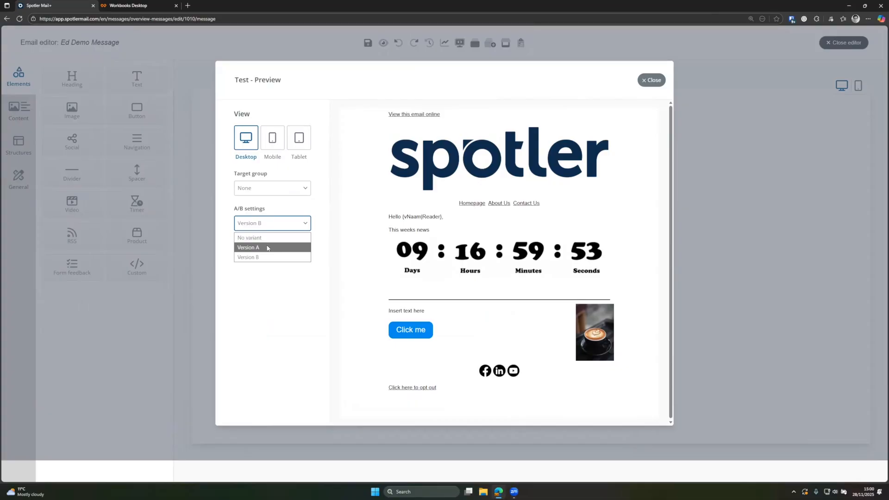
{"action": "left_click", "coordinate": [264, 237]}
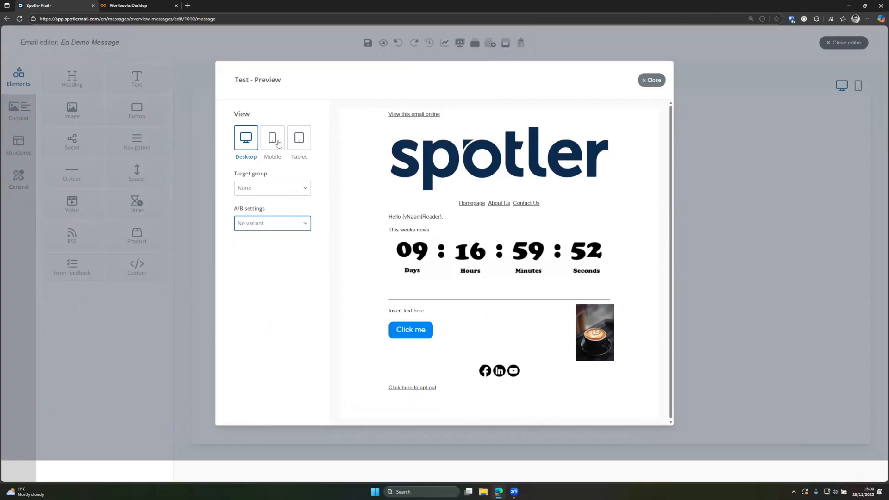
{"action": "left_click", "coordinate": [651, 80]}
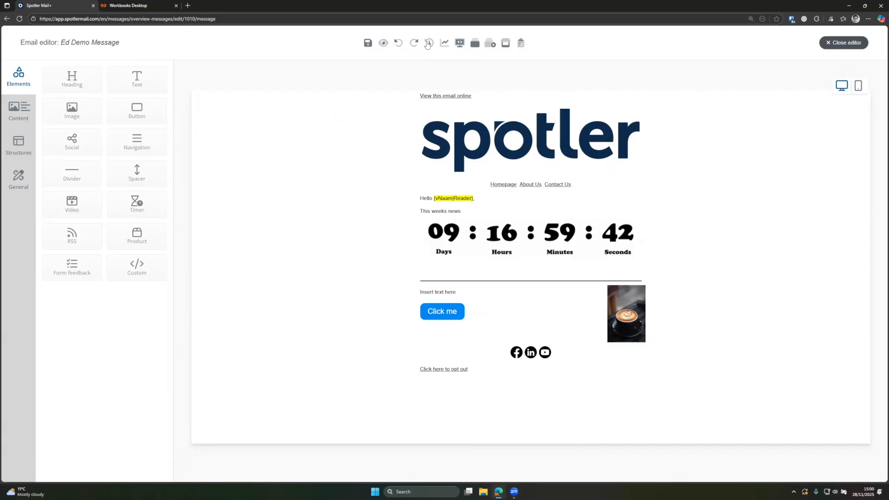
{"action": "left_click", "coordinate": [445, 44]}
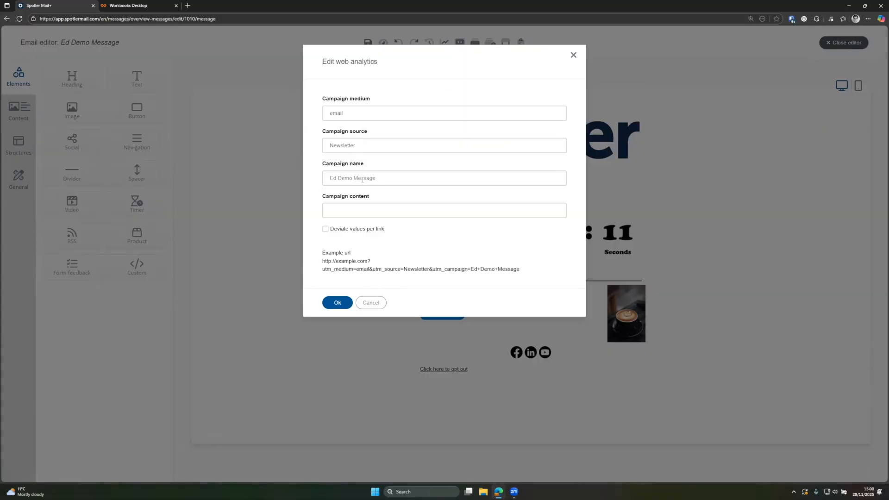
{"action": "left_click_drag", "start_coordinate": [321, 264], "coordinate": [531, 277]}
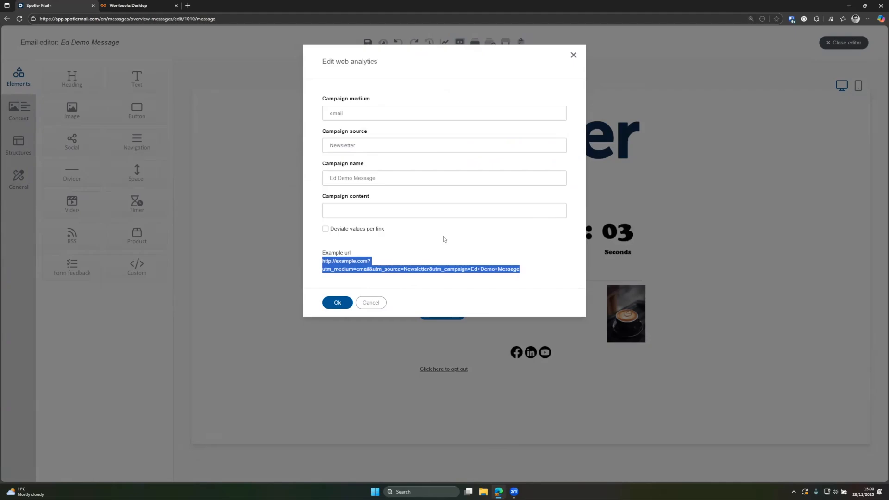
{"action": "left_click", "coordinate": [574, 54]}
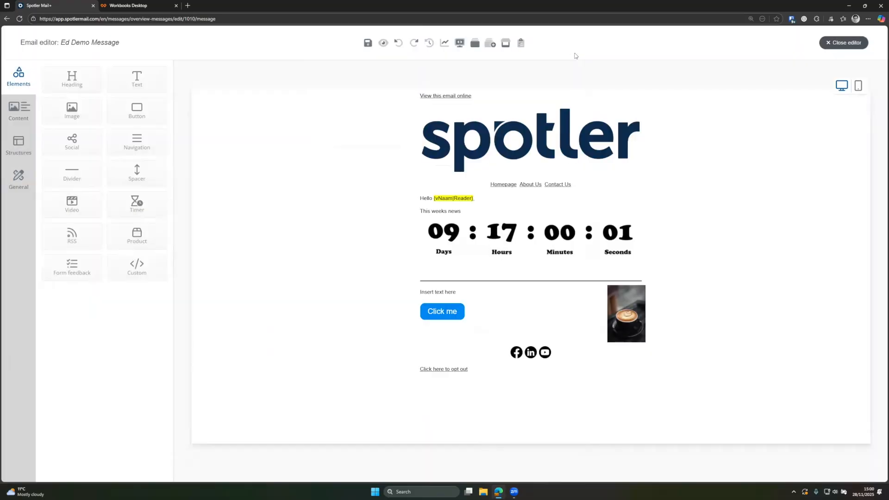
{"action": "left_click", "coordinate": [460, 44]}
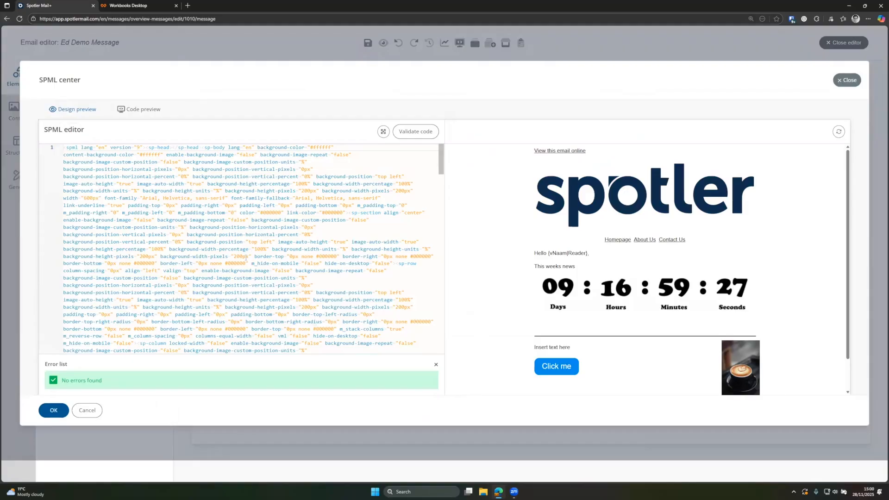
{"action": "scroll", "coordinate": [244, 260], "scroll_direction": "down", "scroll_amount": 10}
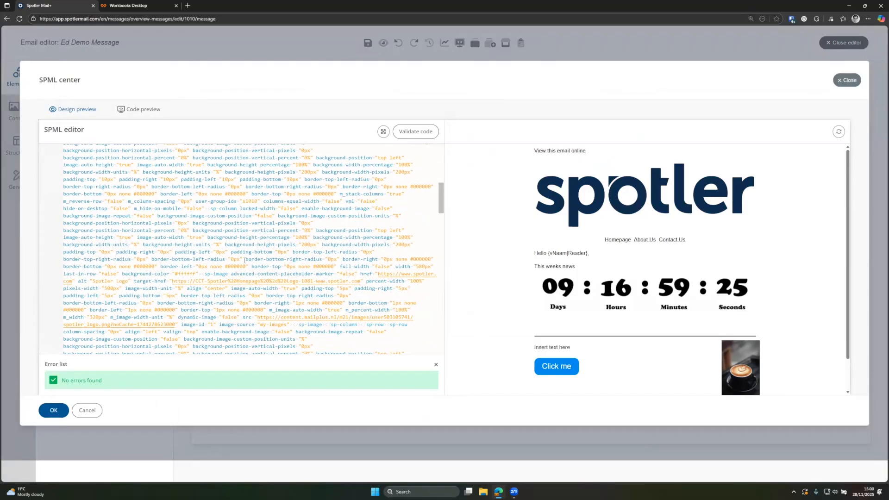
{"action": "scroll", "coordinate": [244, 260], "scroll_direction": "down", "scroll_amount": 3}
{"action": "scroll", "coordinate": [245, 261], "scroll_direction": "down", "scroll_amount": 5}
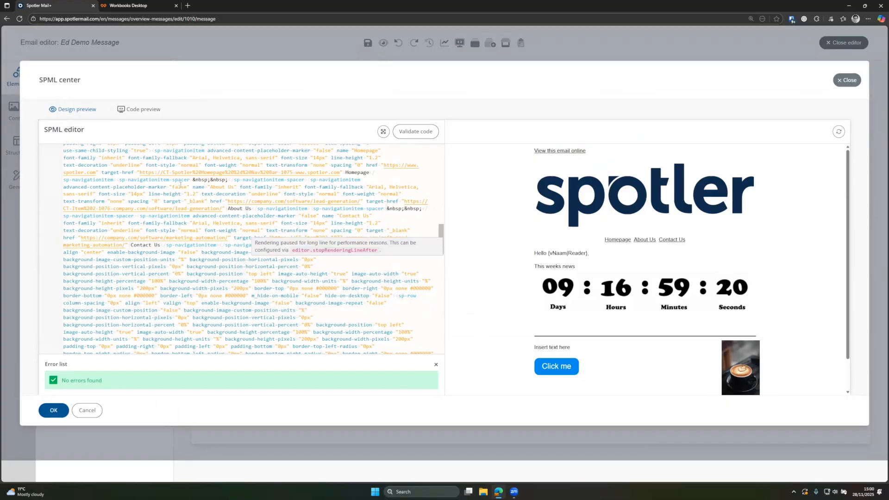
{"action": "left_click", "coordinate": [137, 109]}
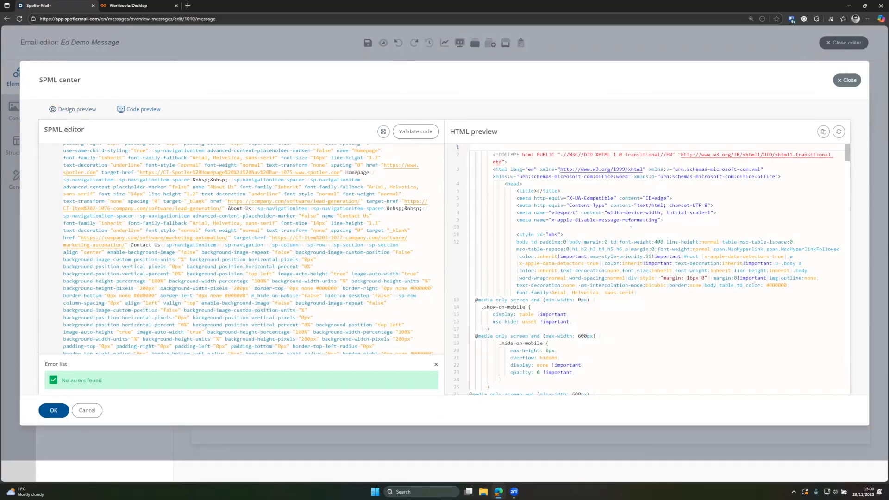
{"action": "left_click", "coordinate": [87, 410]}
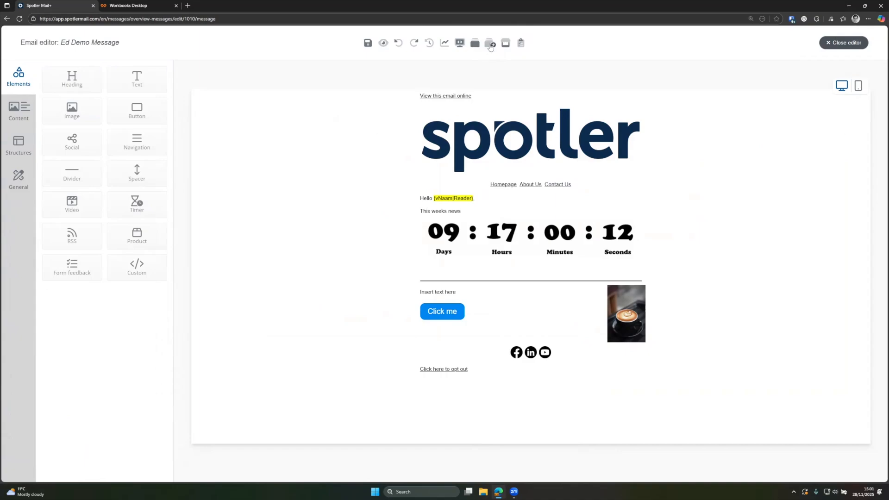
- Create a new template called 'Ed Demo' from the current email
{"action": "left_click", "coordinate": [490, 45]}
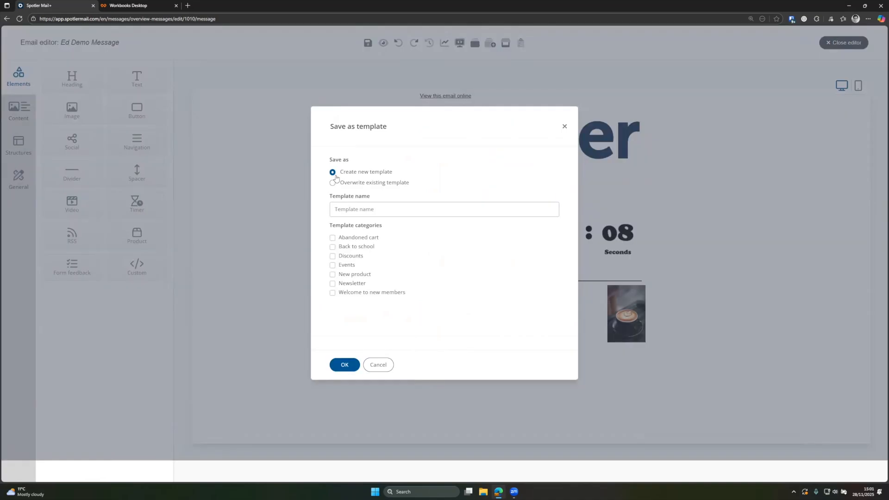
{"action": "left_click", "coordinate": [339, 209]}
{"action": "type", "text": "Ed Demo"}
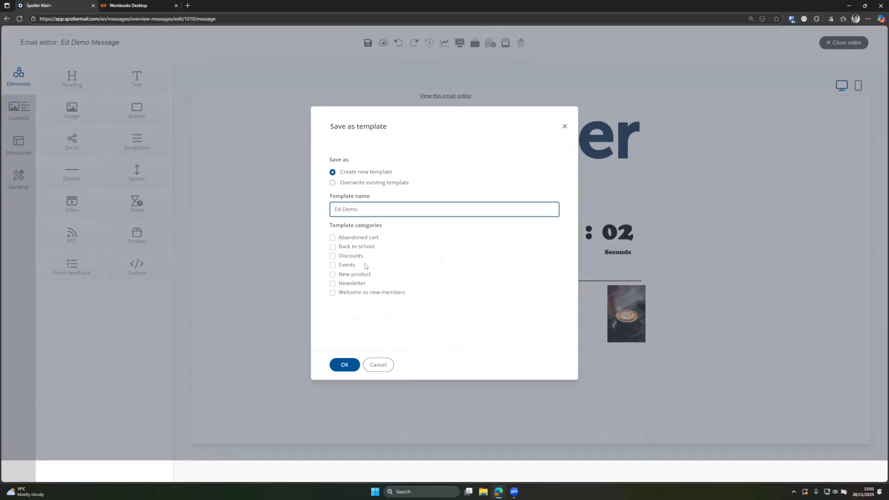
{"action": "left_click", "coordinate": [344, 364]}
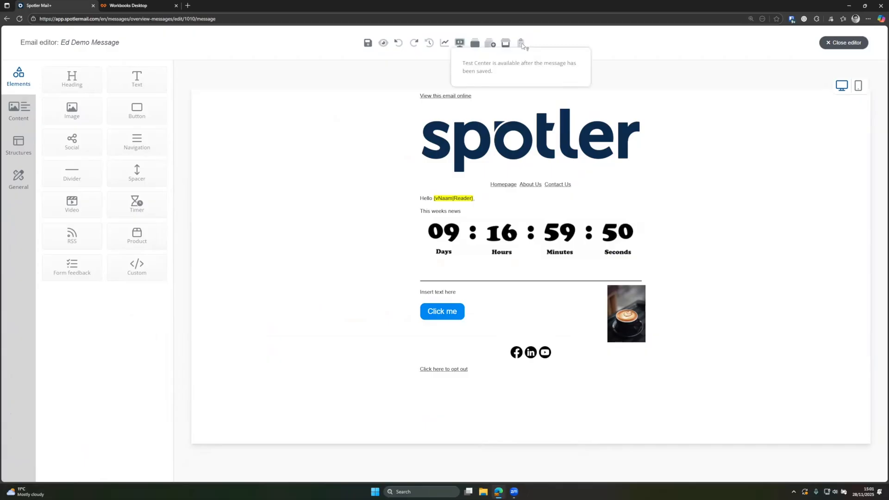
- Save, then review link and image checks, noting broken About Us, Contact Us and Facebook links
{"action": "left_click", "coordinate": [369, 43]}
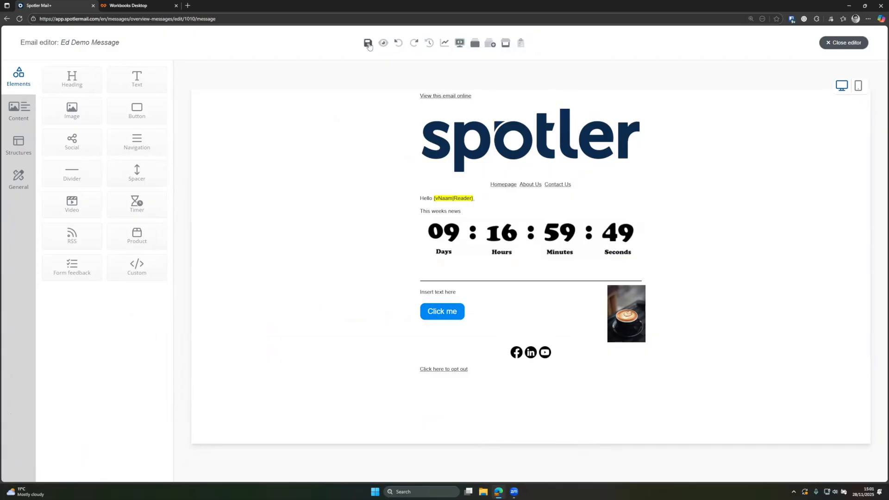
{"action": "left_click", "coordinate": [520, 45]}
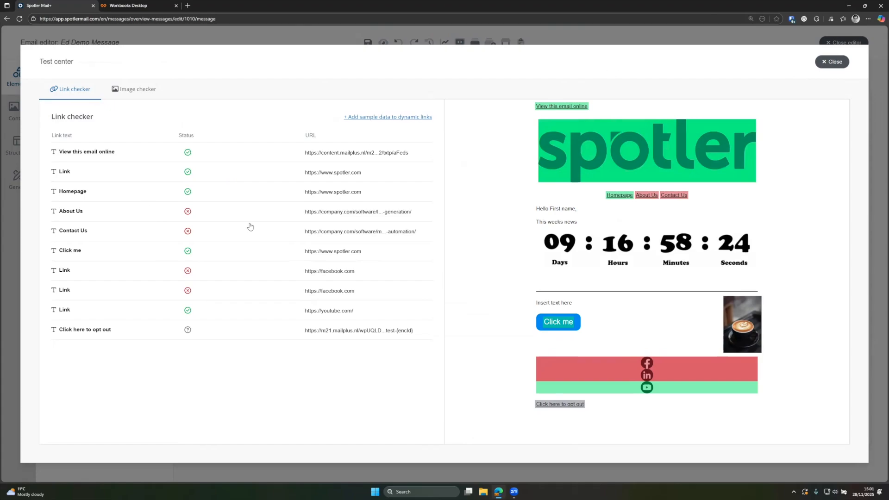
{"action": "left_click", "coordinate": [148, 96]}
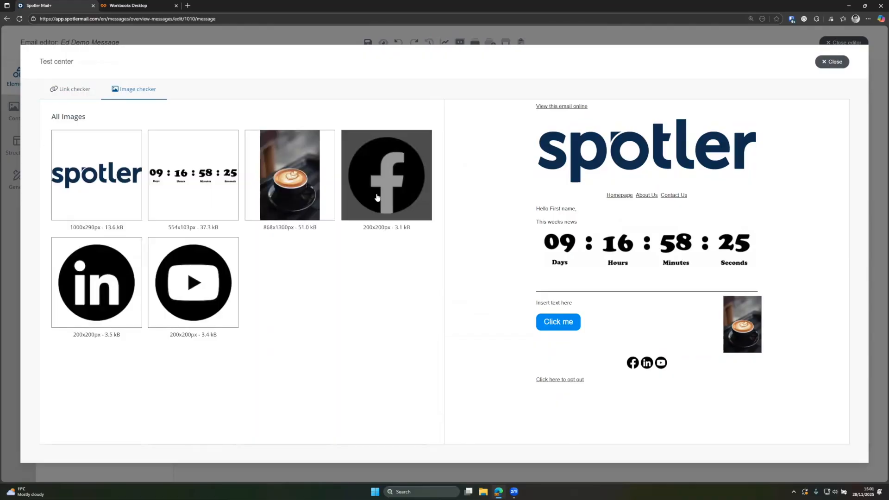
{"action": "left_click", "coordinate": [830, 62]}
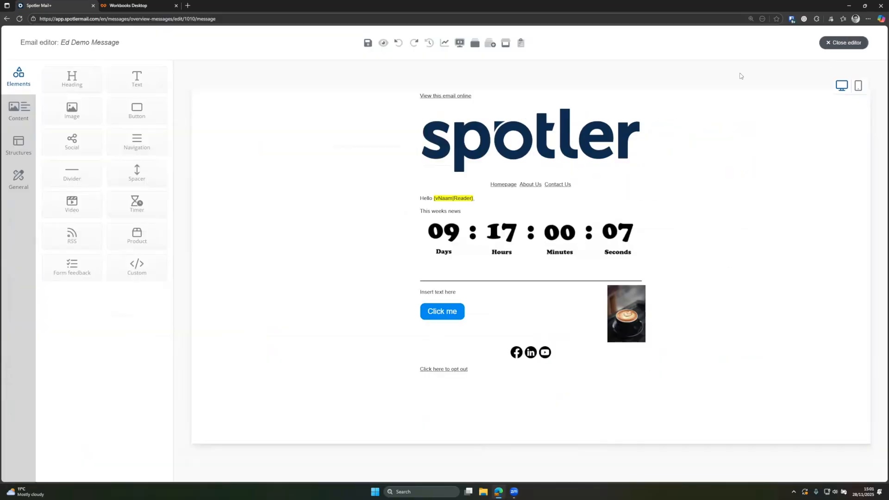
- Save and finish Ed Demo Message back to the Messages overview, then open its actions menu
{"action": "left_click", "coordinate": [366, 45]}
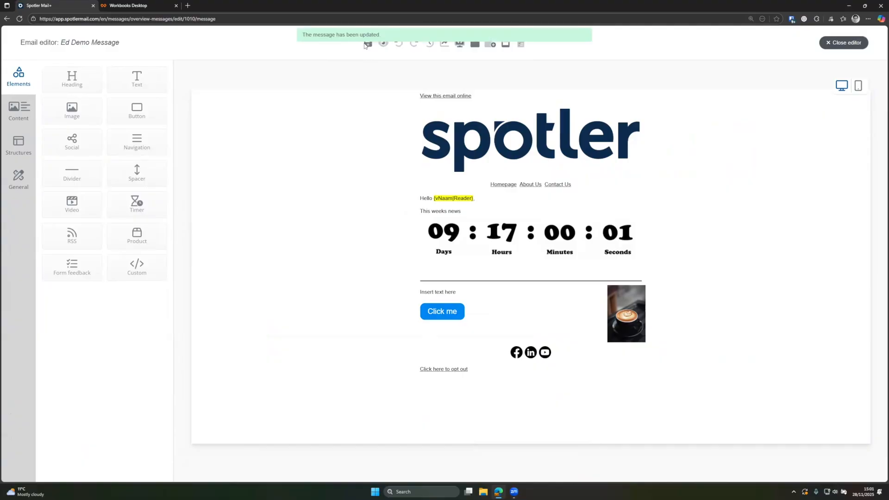
{"action": "left_click", "coordinate": [847, 44]}
{"action": "left_click", "coordinate": [829, 359]}
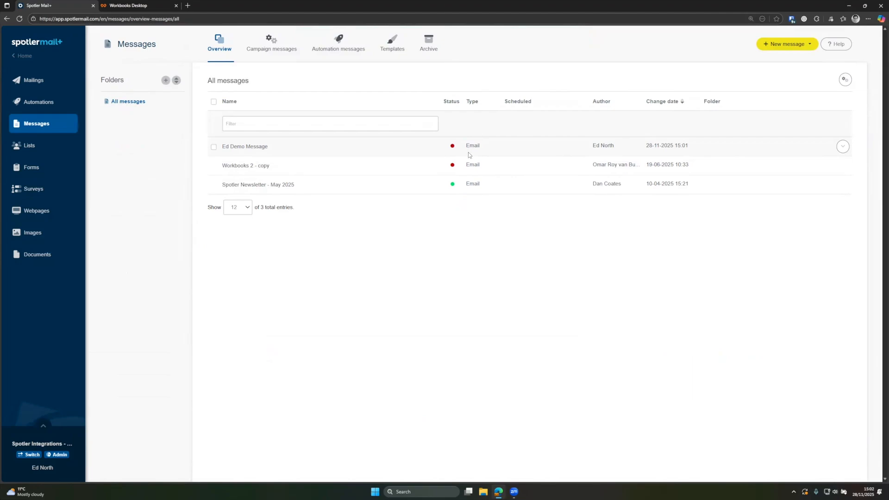
{"action": "mouse_move", "coordinate": [453, 149]}
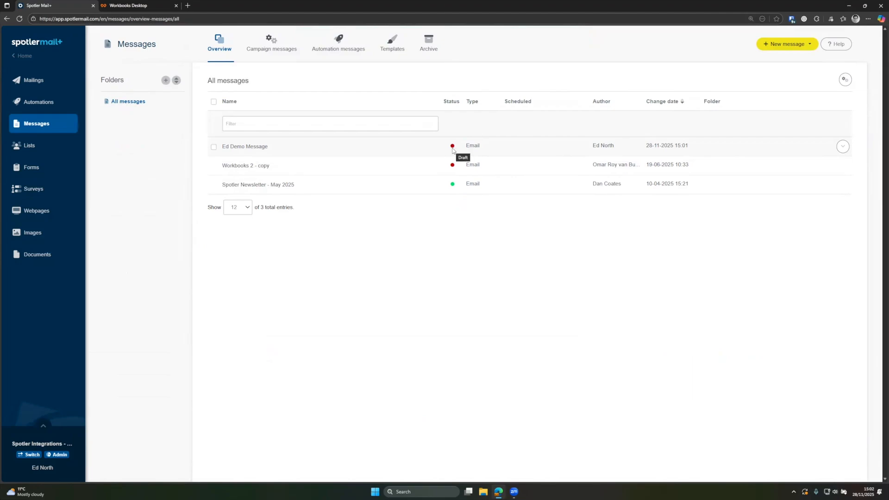
{"action": "left_click", "coordinate": [840, 146]}
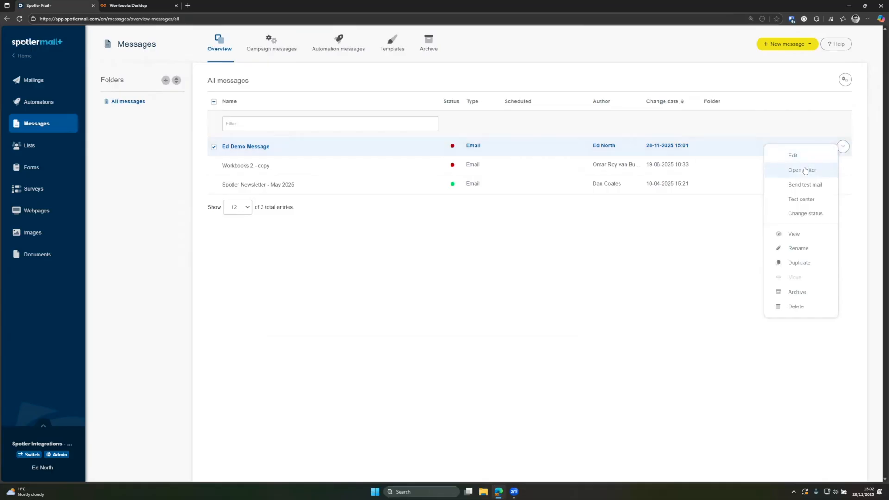
{"action": "left_click", "coordinate": [810, 189]}
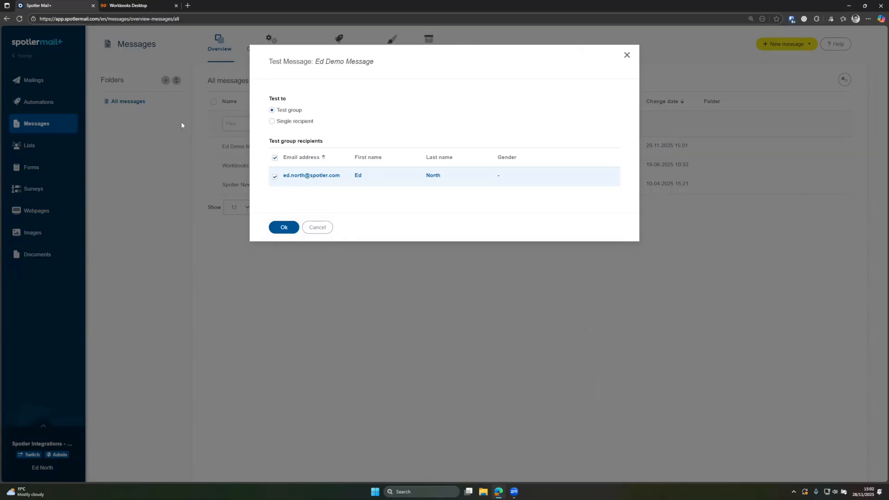
{"action": "left_click", "coordinate": [276, 123]}
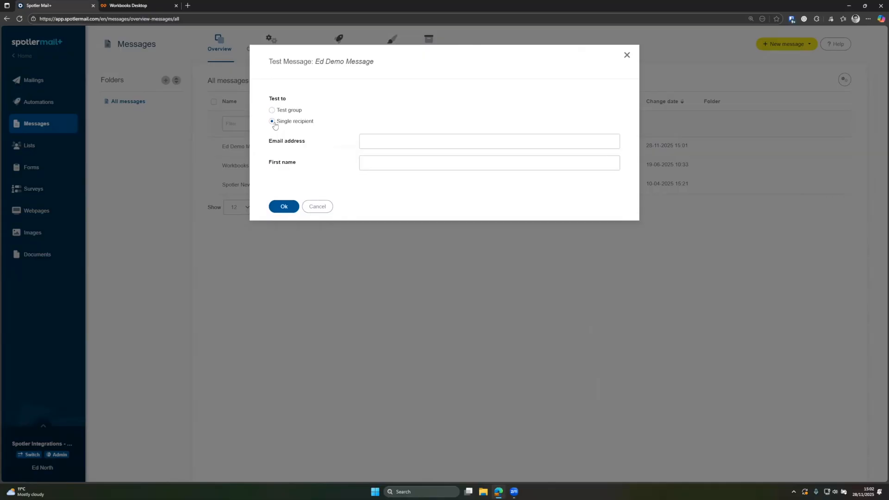
{"action": "left_click", "coordinate": [407, 145]}
{"action": "left_click", "coordinate": [376, 159]}
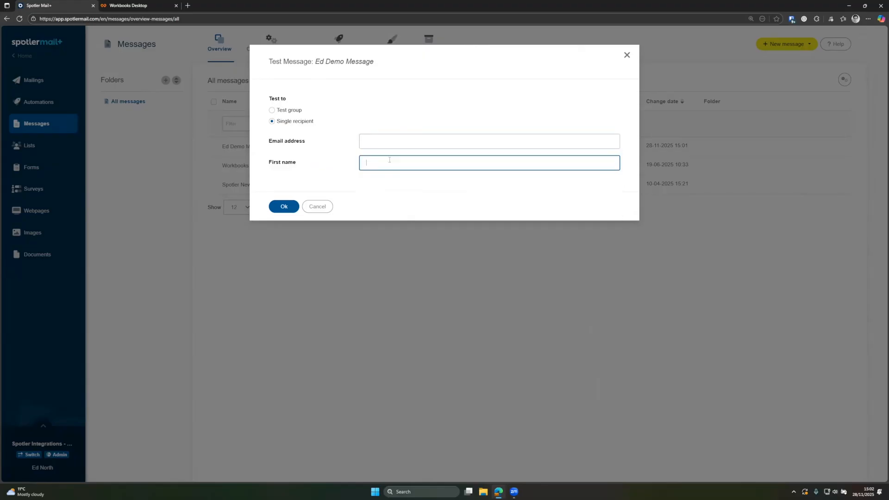
{"action": "left_click", "coordinate": [291, 111]}
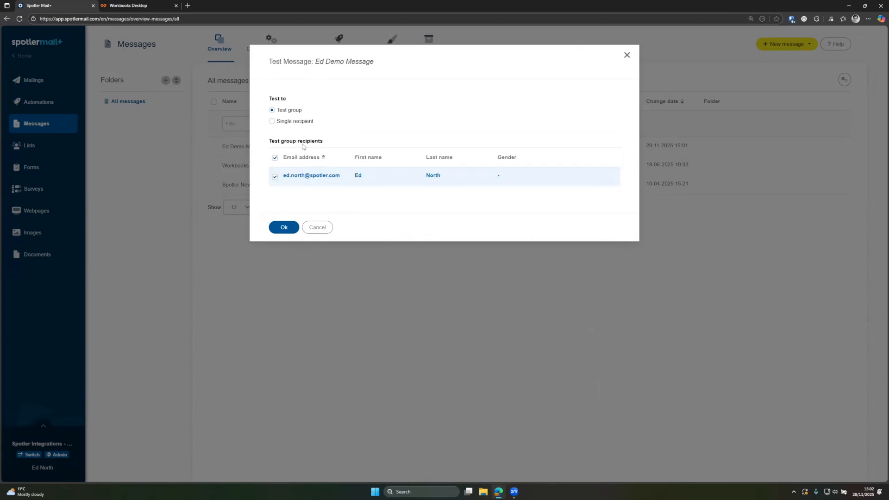
{"action": "left_click", "coordinate": [317, 227]}
{"action": "left_click", "coordinate": [843, 147]}
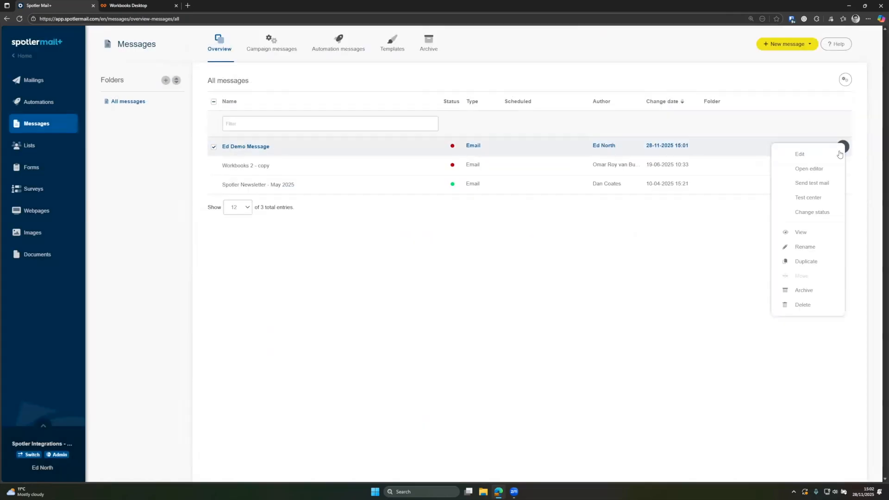
{"action": "left_click", "coordinate": [803, 203]}
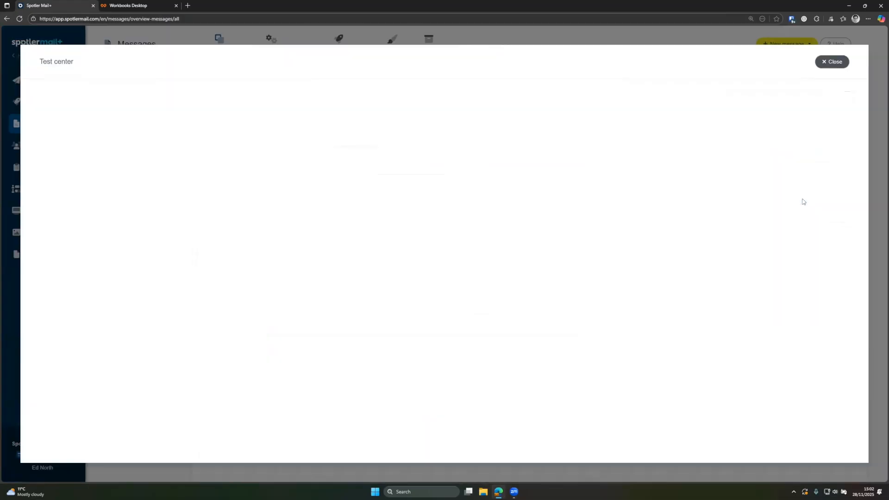
{"action": "left_click", "coordinate": [837, 63]}
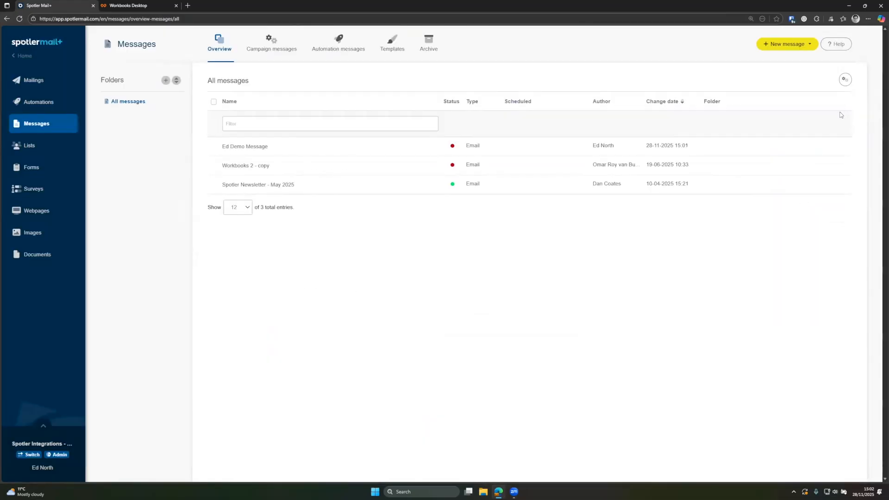
{"action": "left_click", "coordinate": [843, 147]}
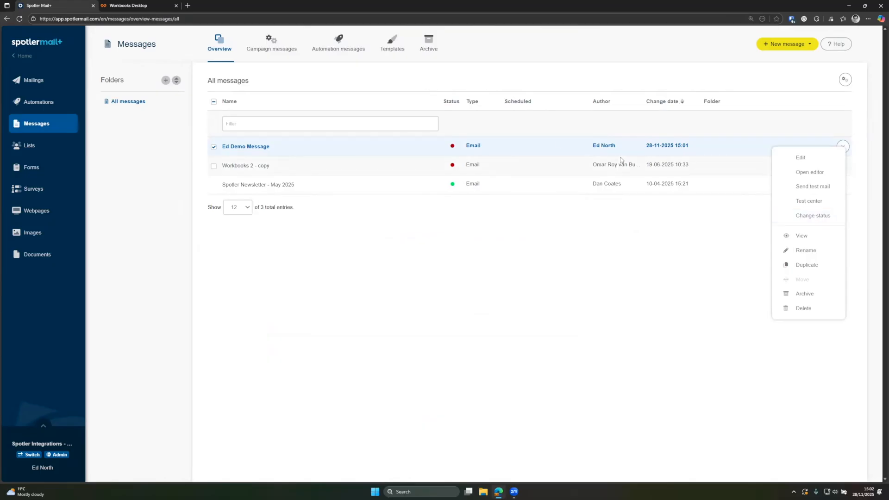
{"action": "mouse_move", "coordinate": [451, 149]}
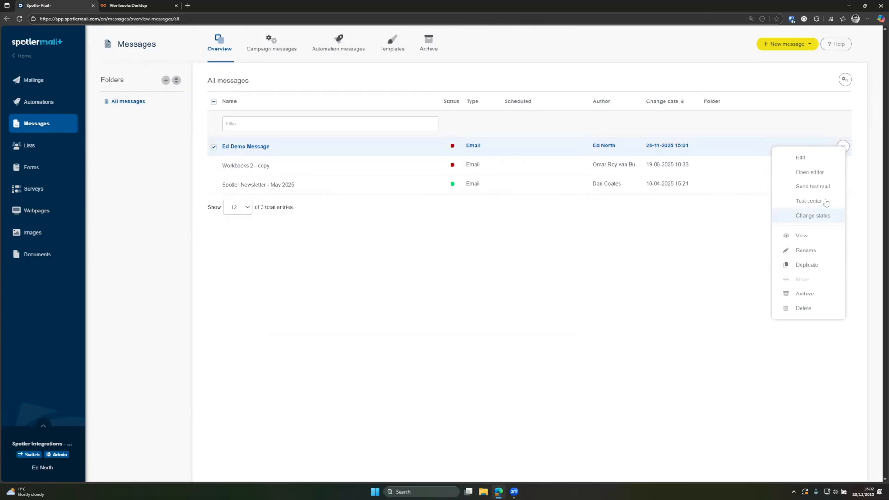
{"action": "left_click", "coordinate": [809, 218]}
{"action": "left_click", "coordinate": [394, 118]}
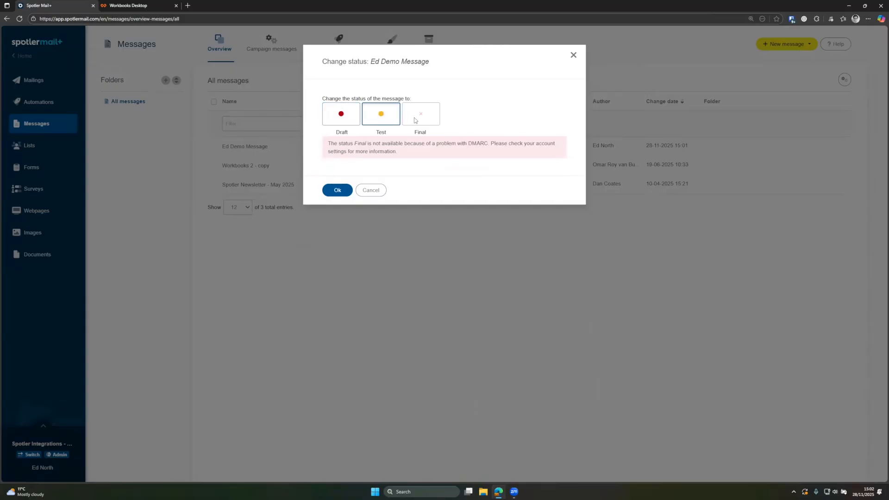
{"action": "left_click", "coordinate": [370, 192]}
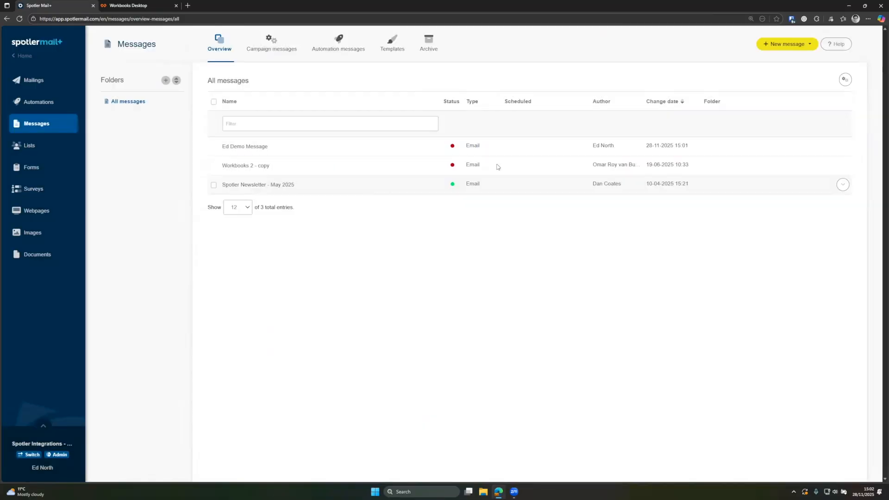
- Change Ed Demo Message's delivery reply address to the other available address and save
{"action": "left_click", "coordinate": [843, 146]}
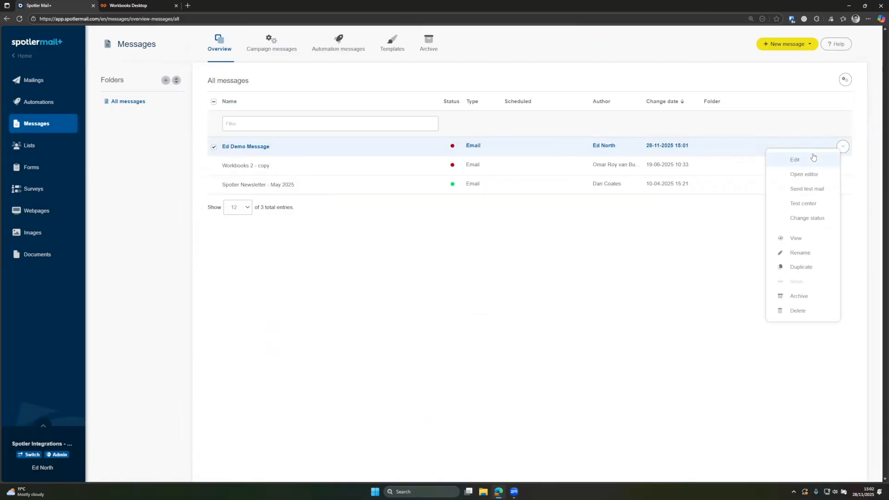
{"action": "left_click", "coordinate": [799, 159]}
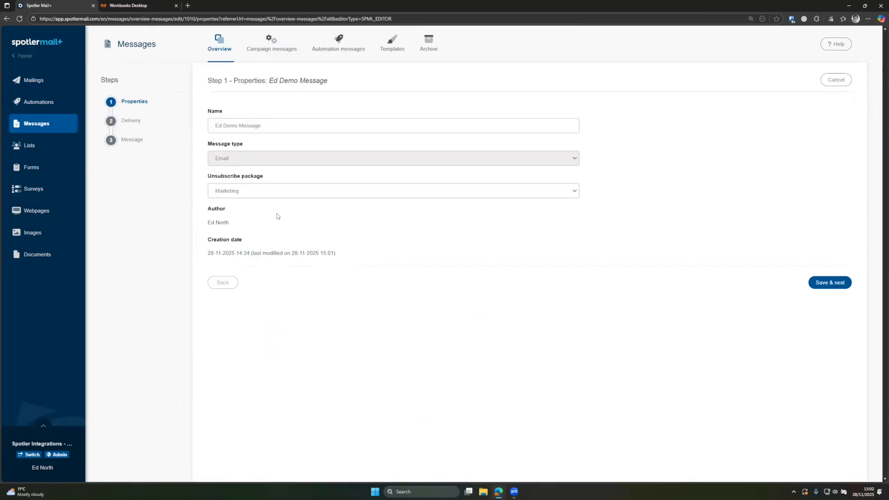
{"action": "left_click", "coordinate": [138, 123]}
{"action": "left_click", "coordinate": [271, 332]}
{"action": "left_click", "coordinate": [273, 354]}
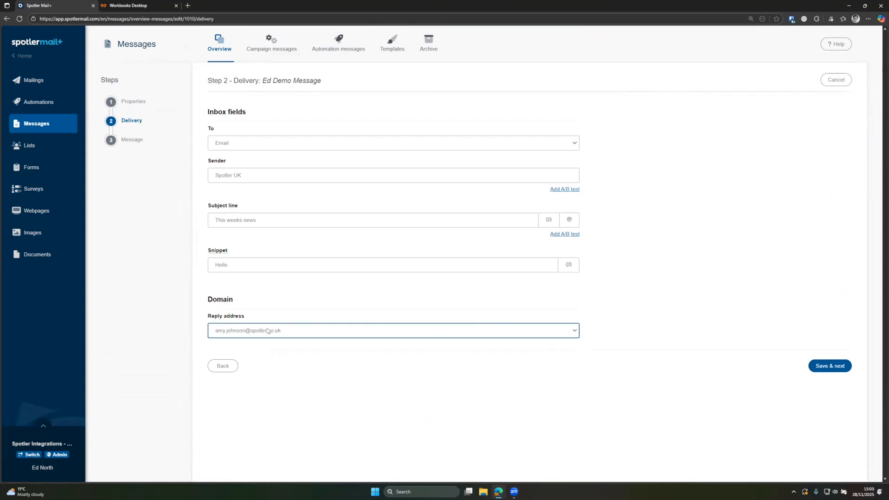
{"action": "left_click", "coordinate": [824, 365]}
{"action": "left_click", "coordinate": [822, 366]}
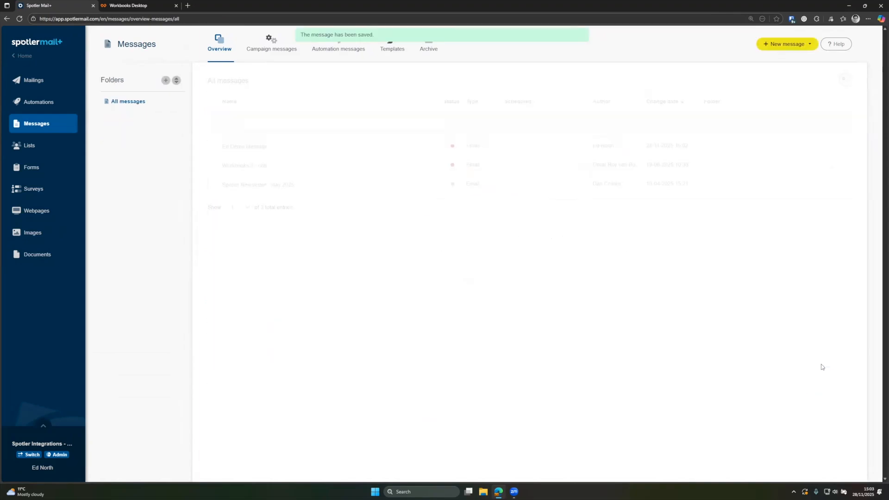
- Change Ed Demo Message's status to Final
{"action": "left_click", "coordinate": [843, 146]}
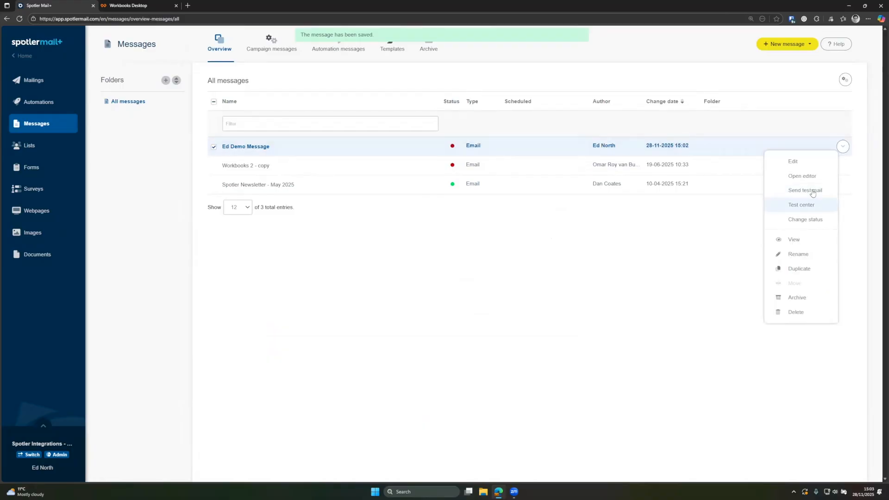
{"action": "left_click", "coordinate": [814, 219]}
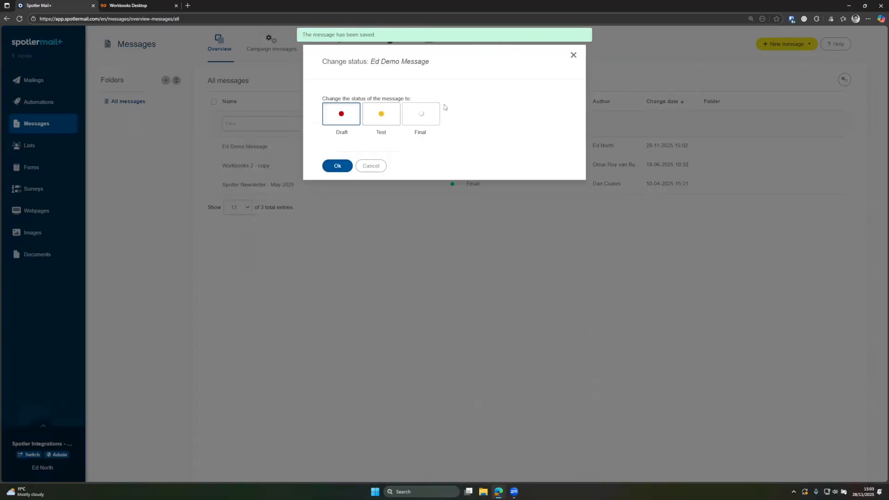
{"action": "left_click", "coordinate": [423, 115]}
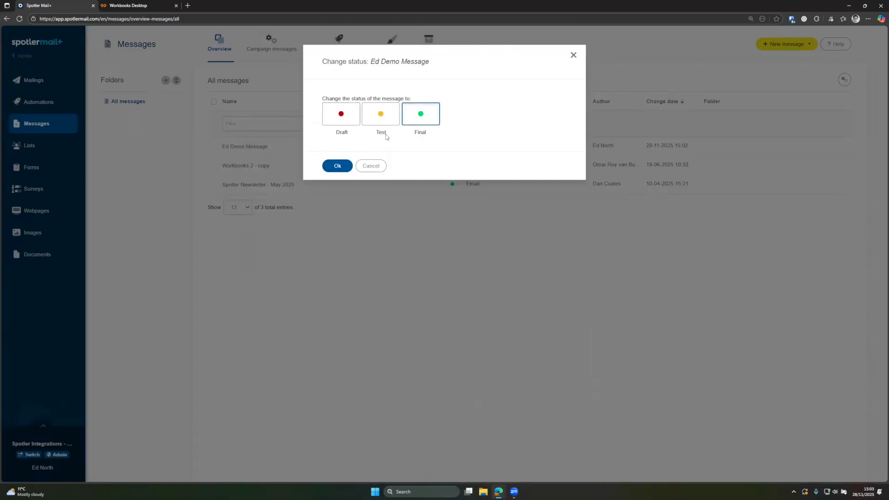
{"action": "left_click", "coordinate": [337, 166]}
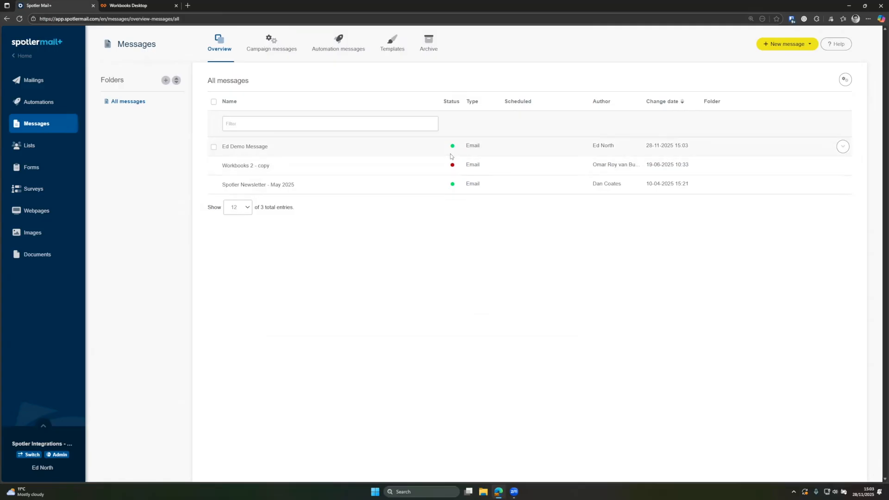
- Reopen Ed Demo Message's status options and actions menu, closing both without changes
{"action": "left_click", "coordinate": [843, 146]}
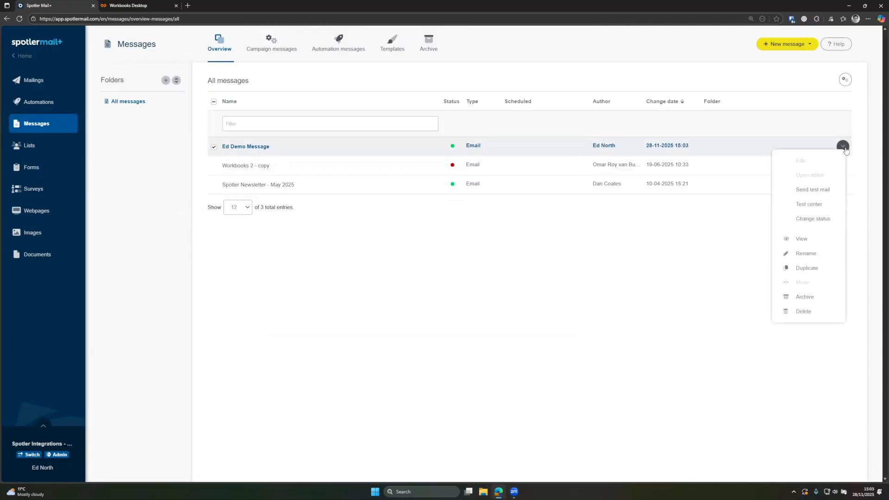
{"action": "left_click", "coordinate": [813, 222]}
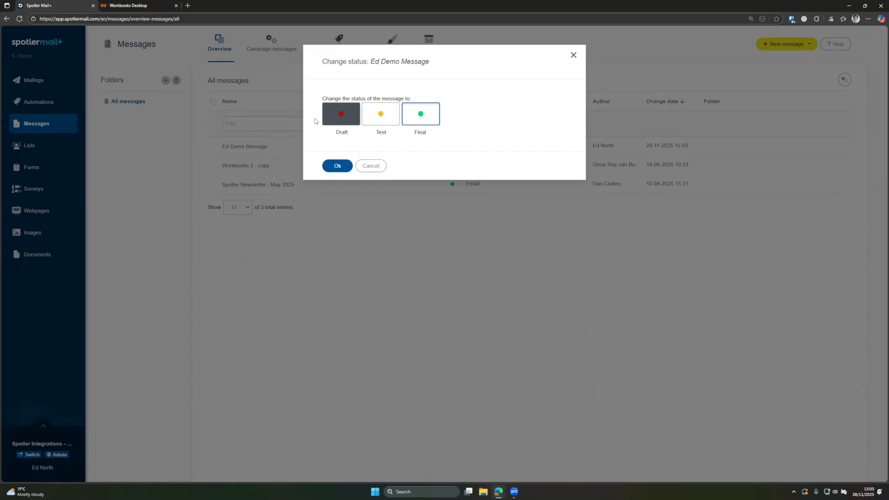
{"action": "left_click", "coordinate": [378, 166]}
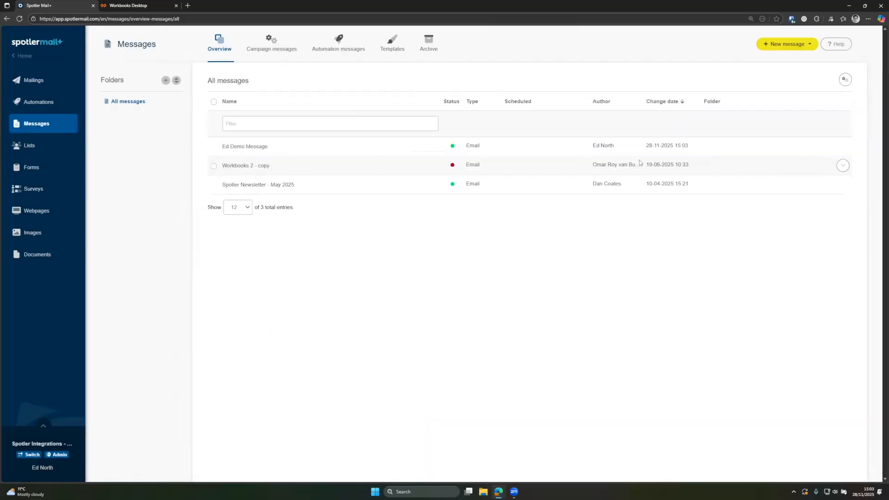
{"action": "left_click", "coordinate": [843, 147]}
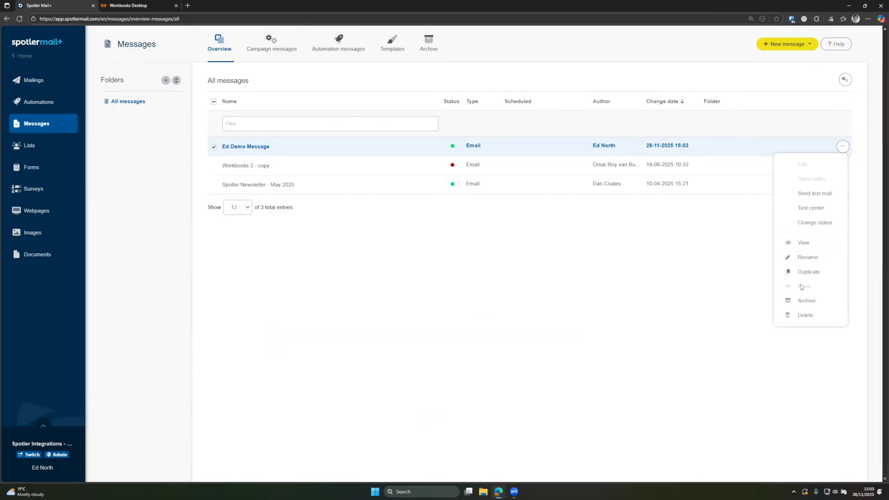
{"action": "left_click", "coordinate": [465, 260]}
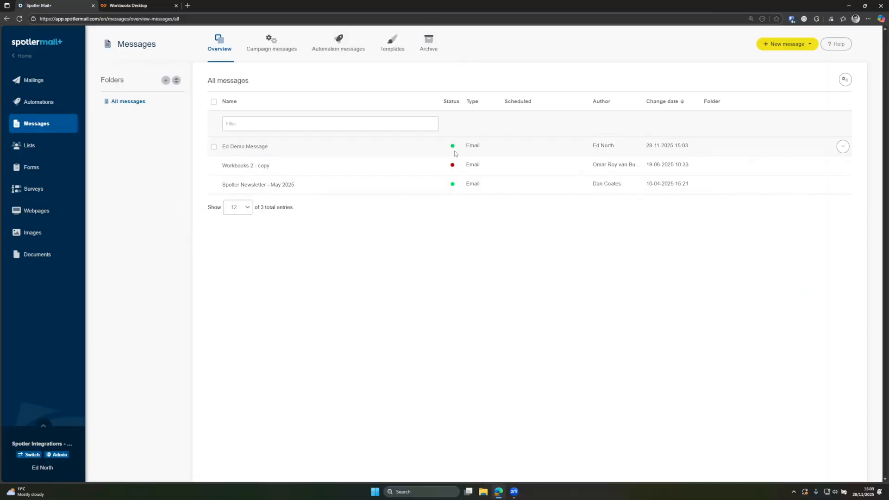
- Go to the Mailings overview listing the four sent mailings
{"action": "left_click", "coordinate": [49, 88]}
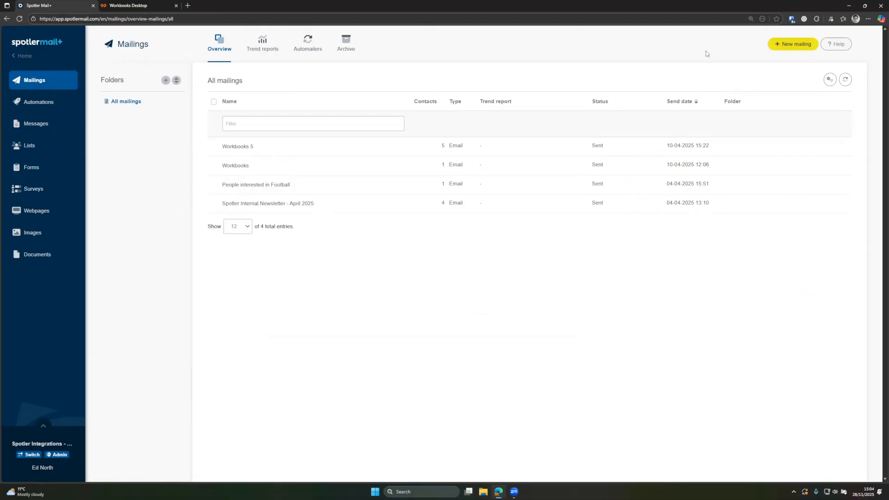
- On the Workbooks desktop, open Marketing > Mailshots, review the one Draft mailshot, and close it
{"action": "left_click", "coordinate": [133, 6]}
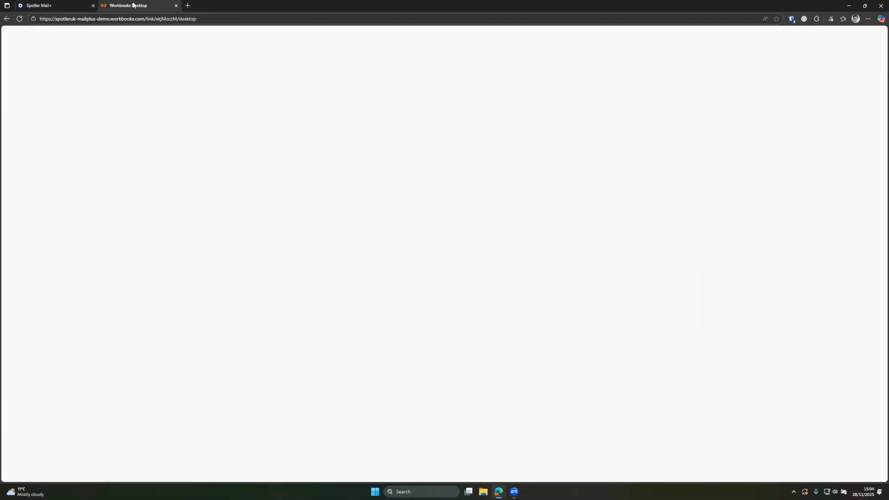
{"action": "left_click", "coordinate": [12, 44]}
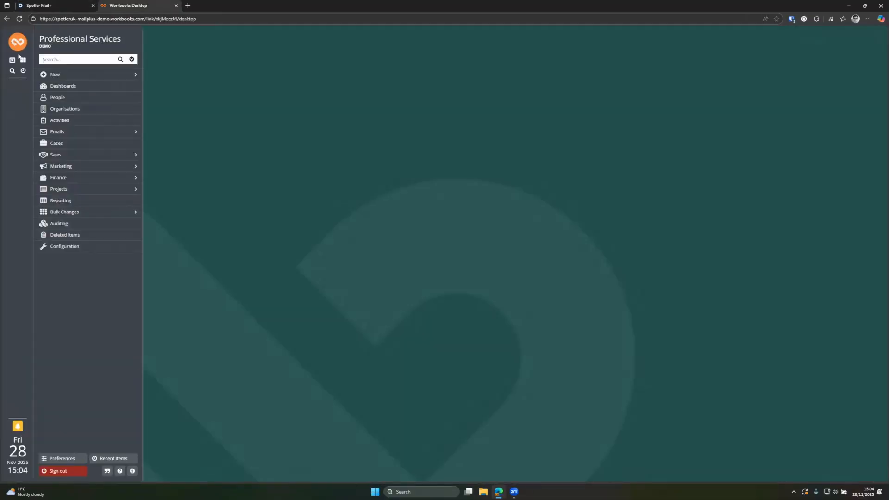
{"action": "mouse_move", "coordinate": [129, 168]}
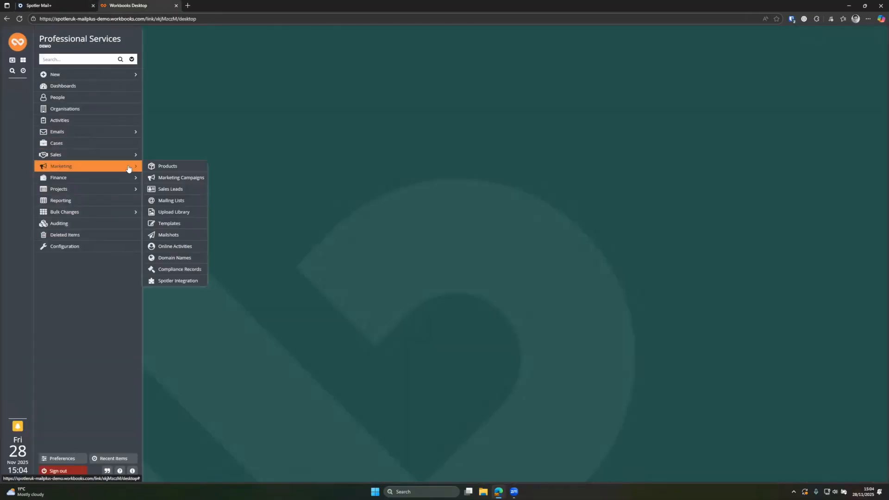
{"action": "left_click", "coordinate": [181, 235]}
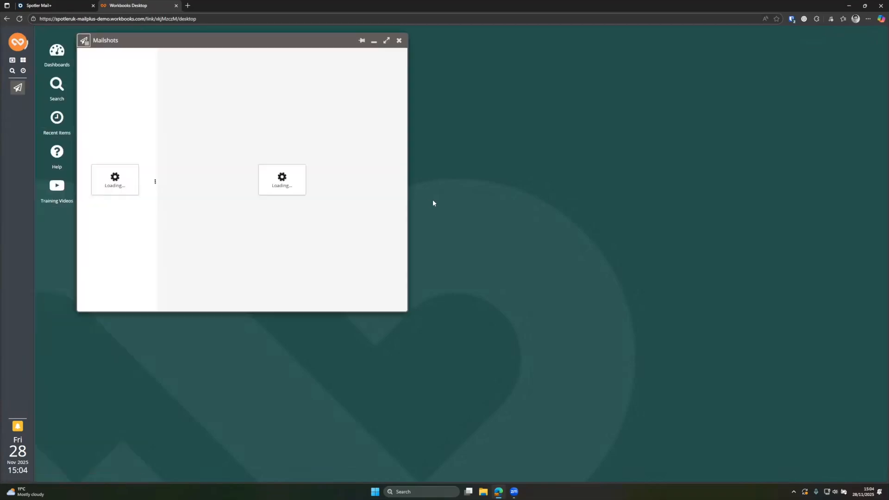
{"action": "left_click_drag", "start_coordinate": [265, 41], "coordinate": [454, 69]}
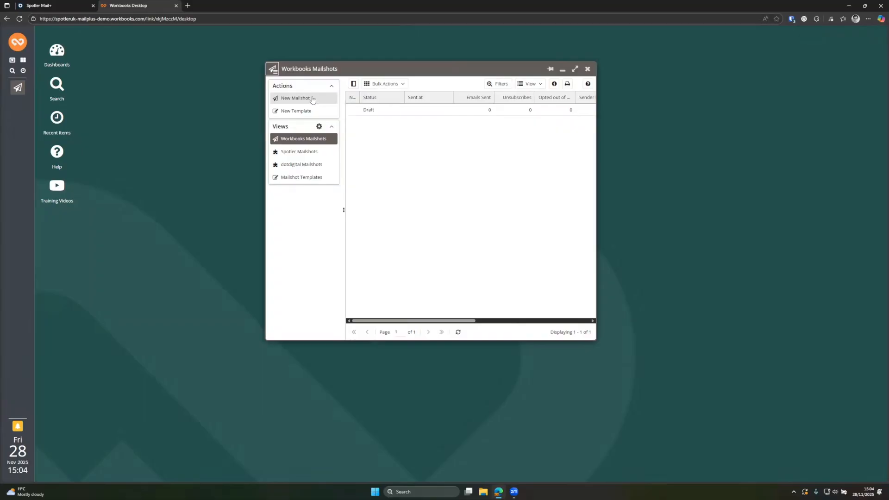
{"action": "left_click", "coordinate": [587, 70]}
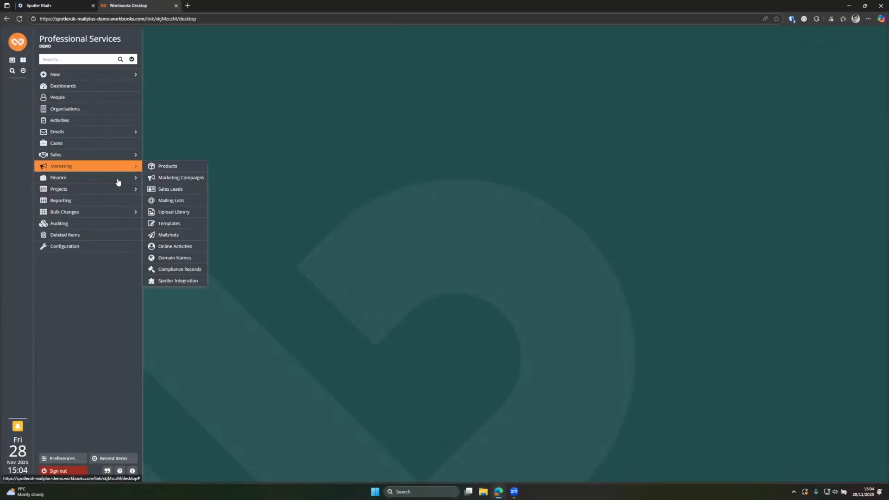
- From My Reports, create a new blank report using the People record type
{"action": "left_click", "coordinate": [73, 202]}
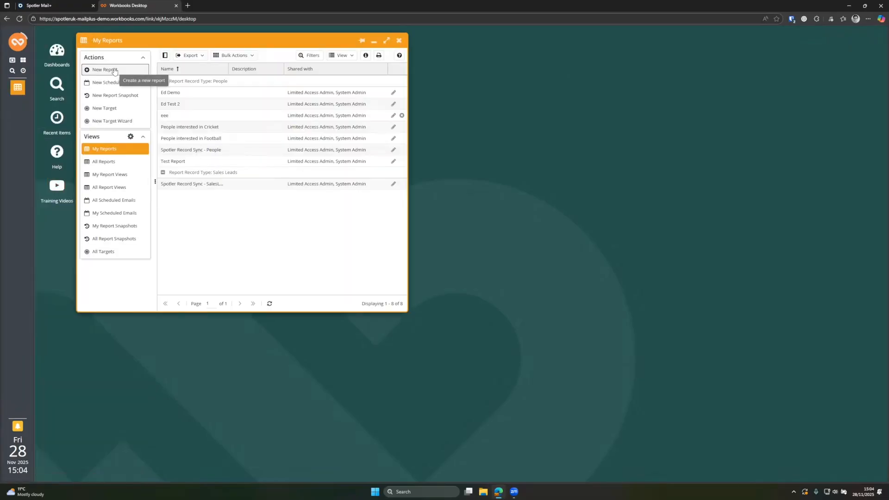
{"action": "left_click", "coordinate": [105, 70]}
{"action": "left_click", "coordinate": [465, 159]}
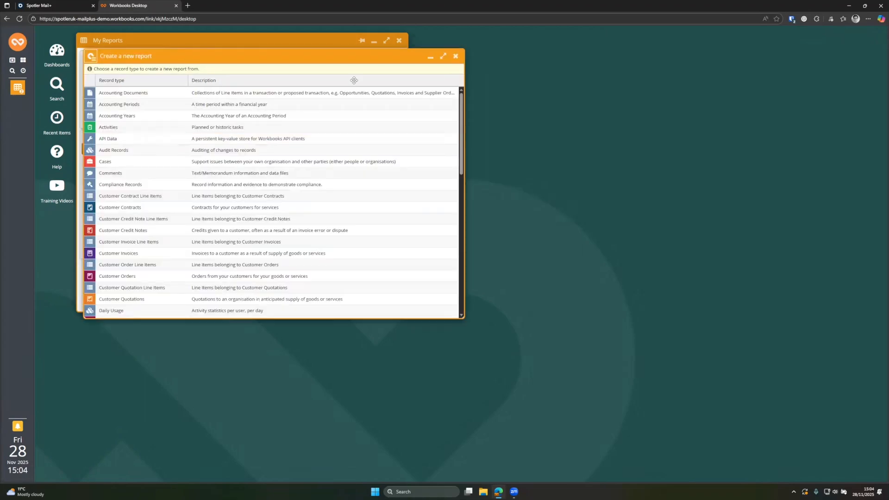
{"action": "scroll", "coordinate": [299, 227], "scroll_direction": "down", "scroll_amount": 5}
{"action": "scroll", "coordinate": [299, 227], "scroll_direction": "down", "scroll_amount": 2}
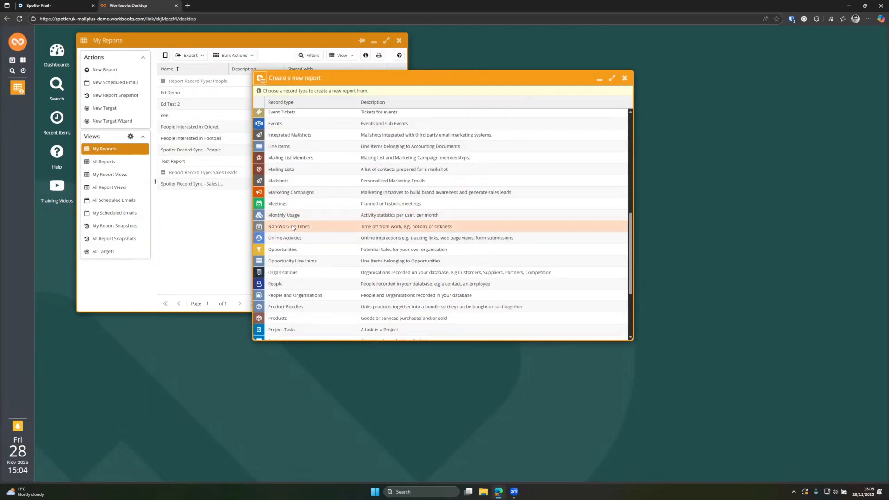
{"action": "left_click", "coordinate": [285, 288]}
{"action": "left_click_drag", "start_coordinate": [270, 66], "coordinate": [460, 89]}
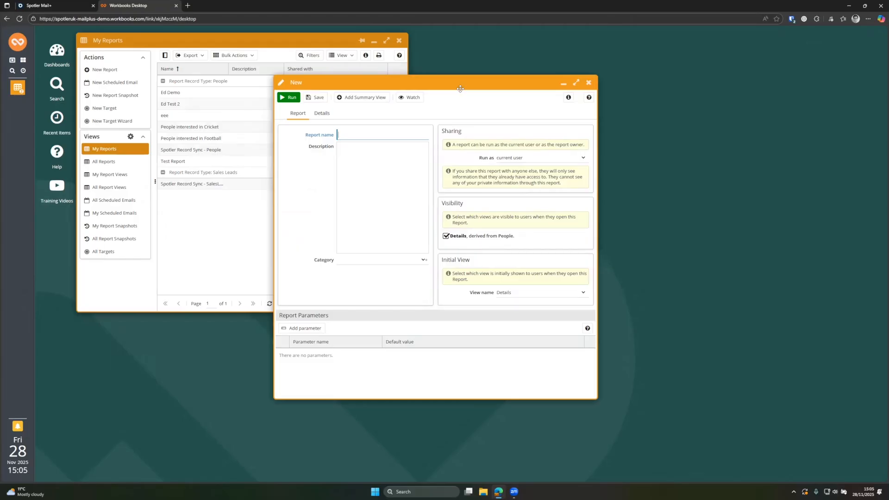
- Name the report 'Ed Demo - Ed Only', save it, and add an Email column
{"action": "type", "text": "Ed Demo - Ed Only"}
{"action": "left_click", "coordinate": [318, 99]}
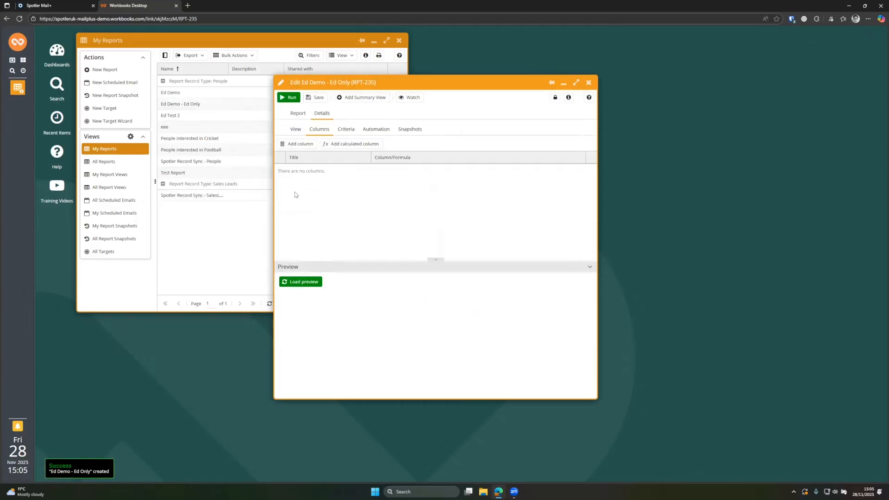
{"action": "left_click", "coordinate": [298, 144]}
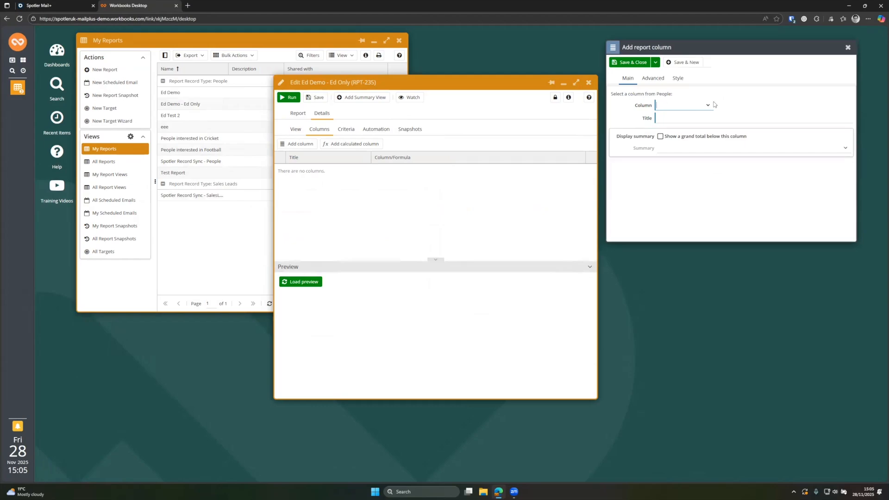
{"action": "type", "text": "email"}
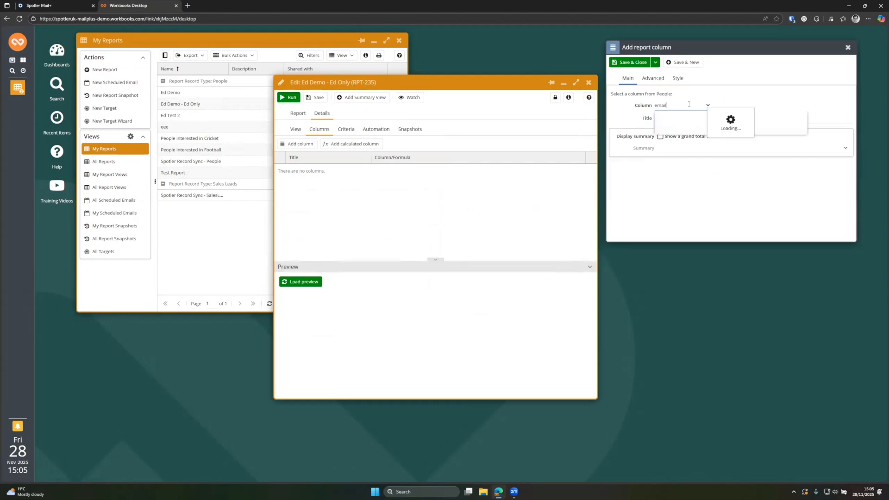
{"action": "left_click", "coordinate": [676, 128]}
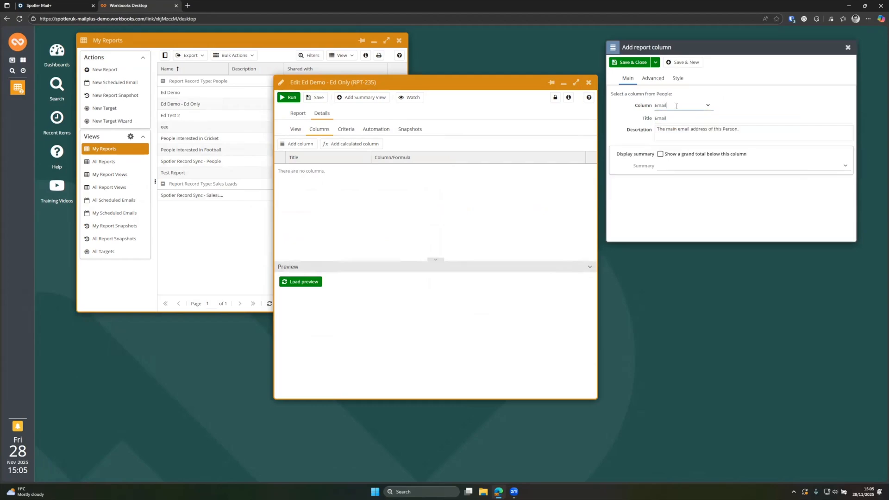
{"action": "left_click", "coordinate": [677, 63]}
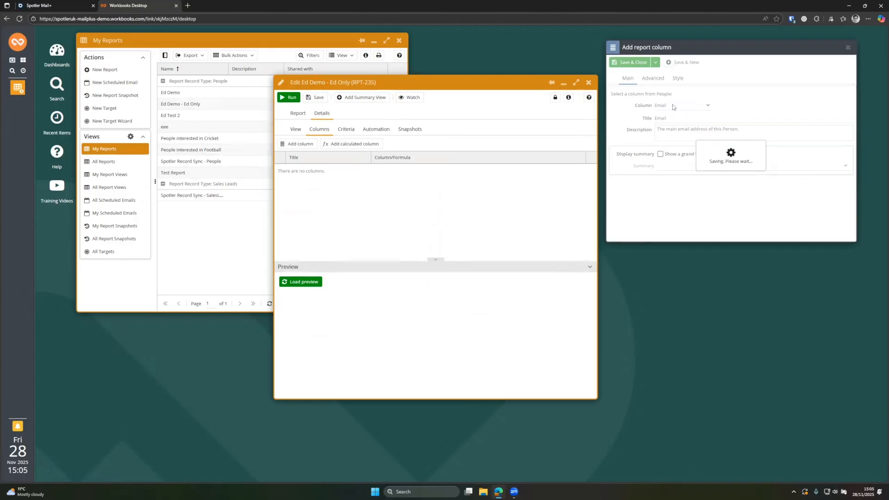
- Add a Person reference column to the report
{"action": "type", "text": "Person"}
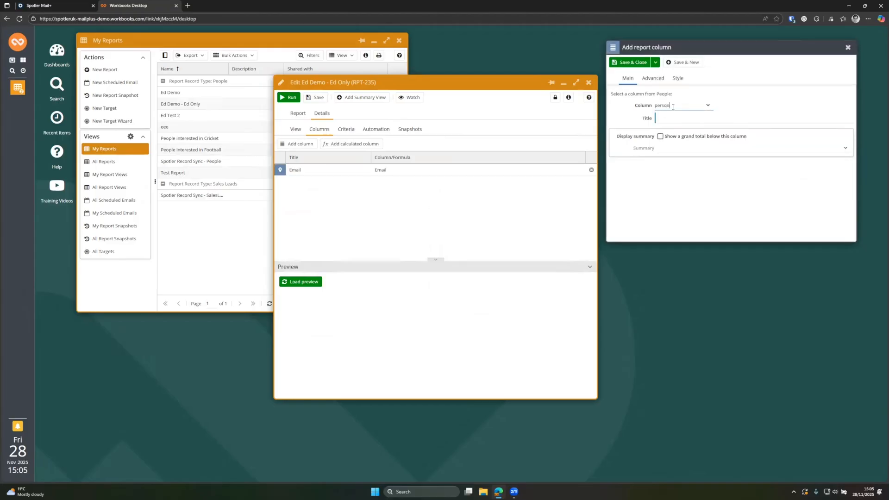
{"action": "left_click", "coordinate": [678, 117]}
{"action": "left_click", "coordinate": [641, 64]}
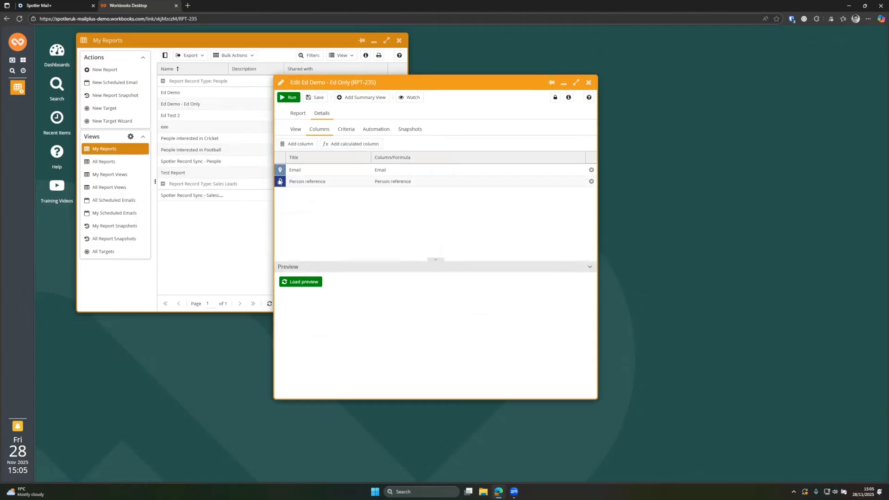
{"action": "left_click", "coordinate": [347, 130]}
- Add the report criterion 'Email is' the contact's email address, then save and close
{"action": "left_click", "coordinate": [303, 144]}
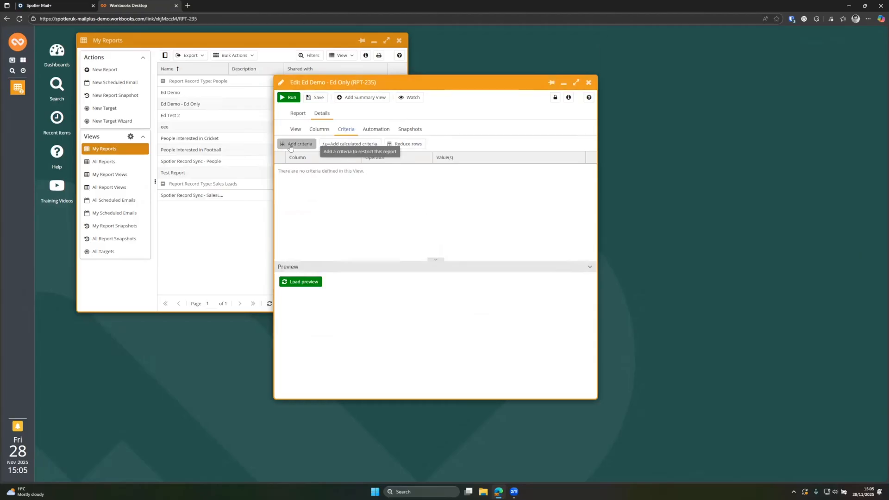
{"action": "left_click", "coordinate": [713, 94]}
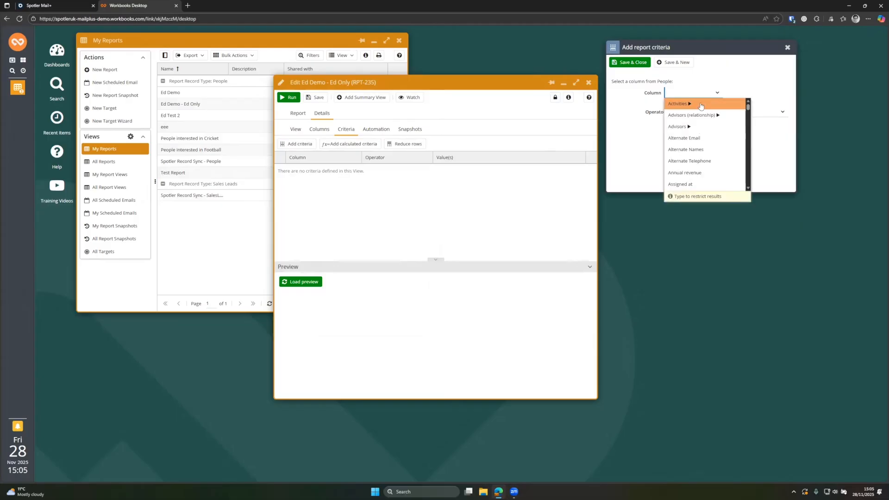
{"action": "type", "text": "email"}
{"action": "left_click", "coordinate": [687, 112]}
{"action": "left_click", "coordinate": [687, 112]}
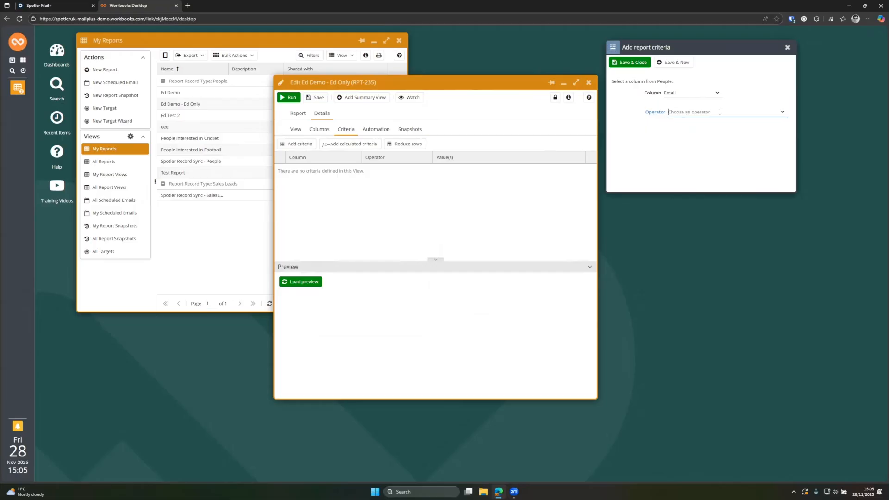
{"action": "left_click", "coordinate": [779, 113]}
{"action": "left_click", "coordinate": [684, 133]}
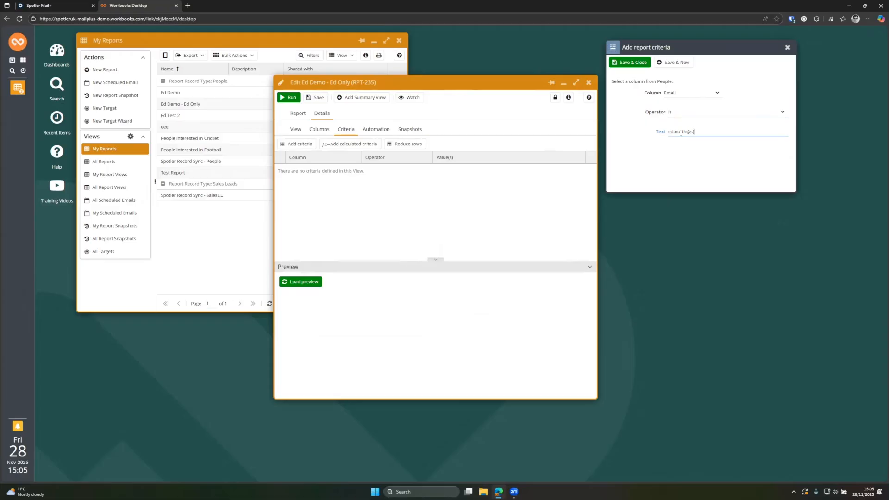
{"action": "left_click", "coordinate": [630, 62]}
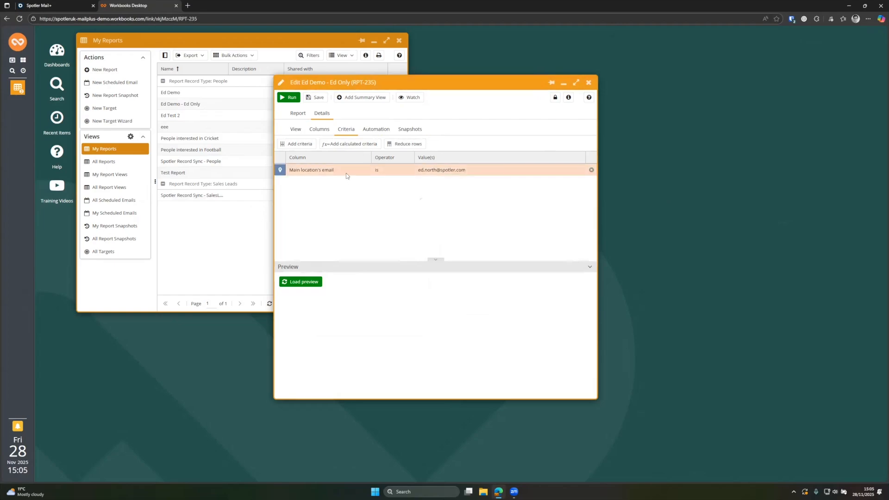
- Run Ed Demo - Ed Only, check the single returned person's record, then close the results
{"action": "left_click", "coordinate": [293, 101]}
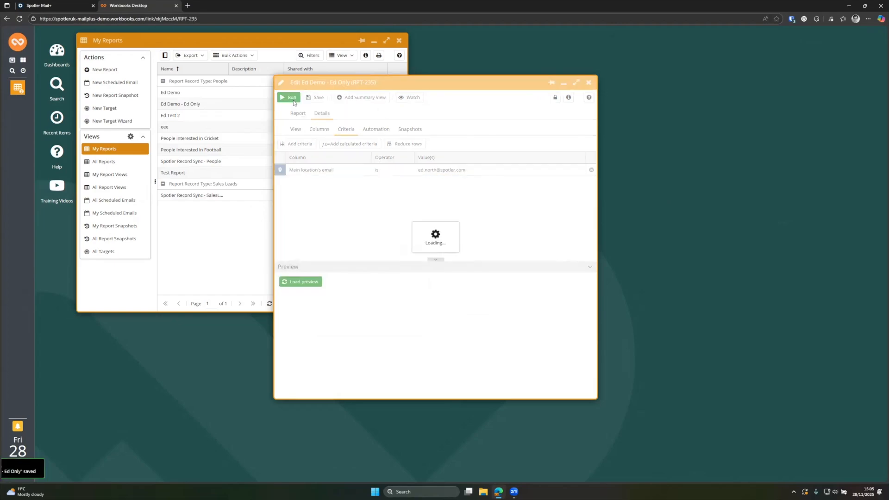
{"action": "left_click", "coordinate": [429, 127]}
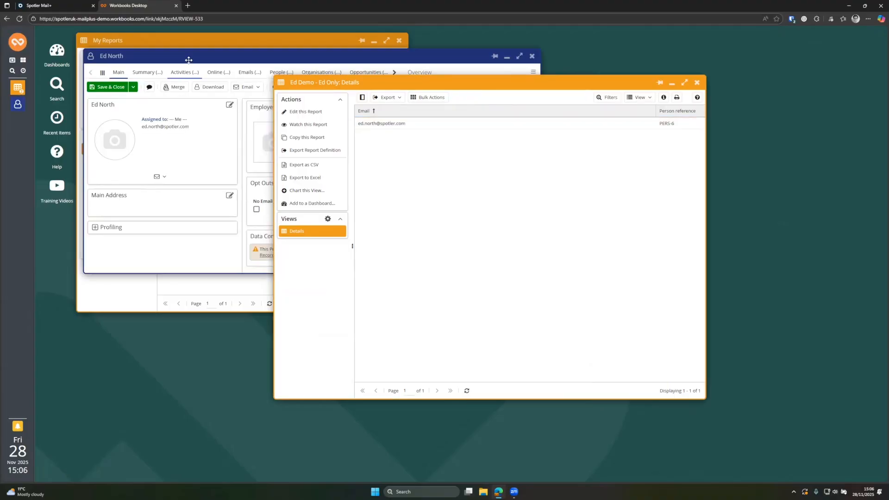
{"action": "left_click", "coordinate": [533, 55]}
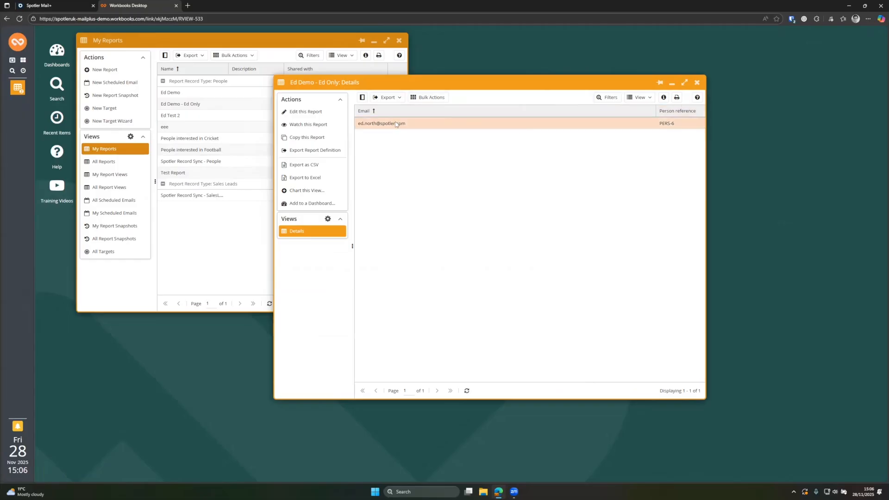
{"action": "left_click", "coordinate": [699, 83]}
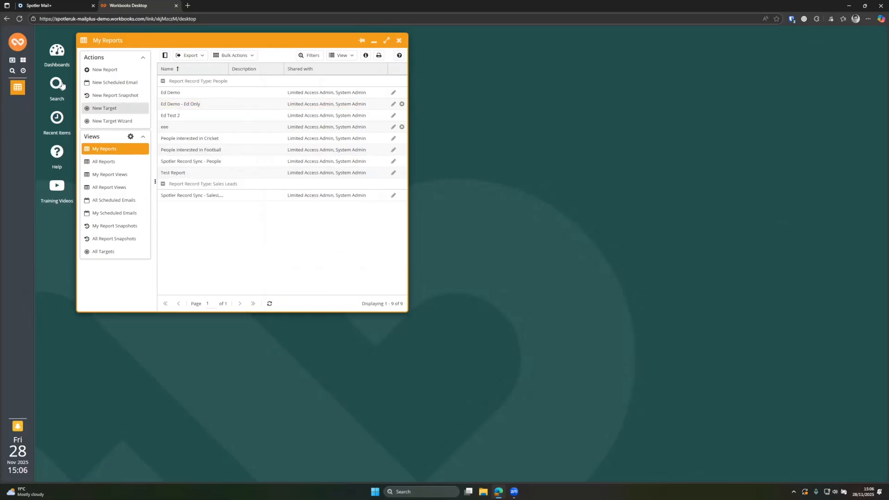
- Under Mailing Lists, start a dynamic mailing list named 'Ed Demo - Ed Only'
{"action": "left_click", "coordinate": [19, 46]}
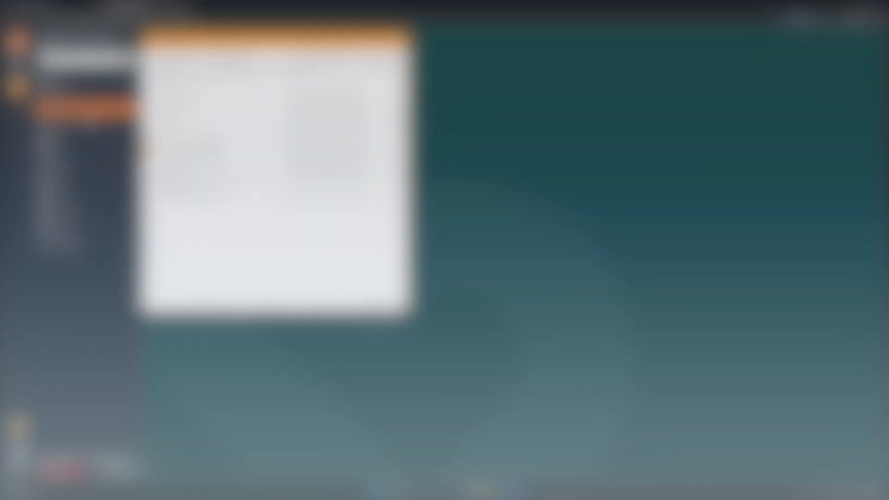
{"action": "mouse_move", "coordinate": [112, 167]}
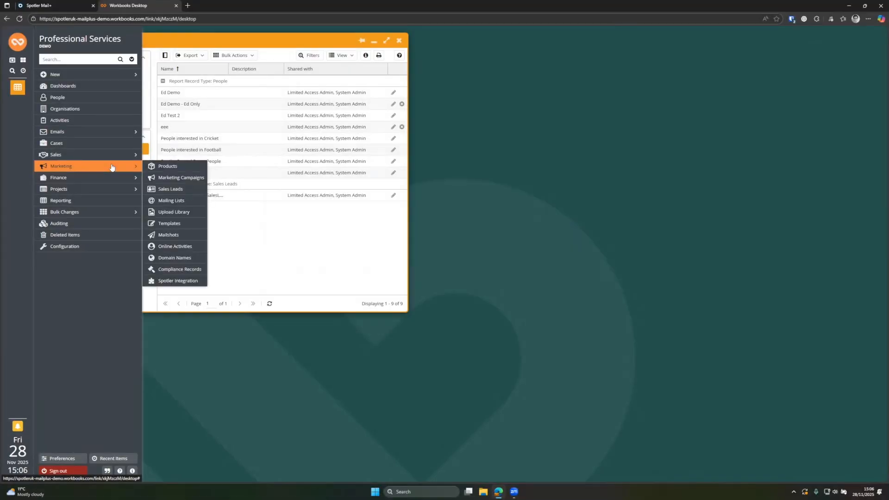
{"action": "left_click", "coordinate": [185, 202]}
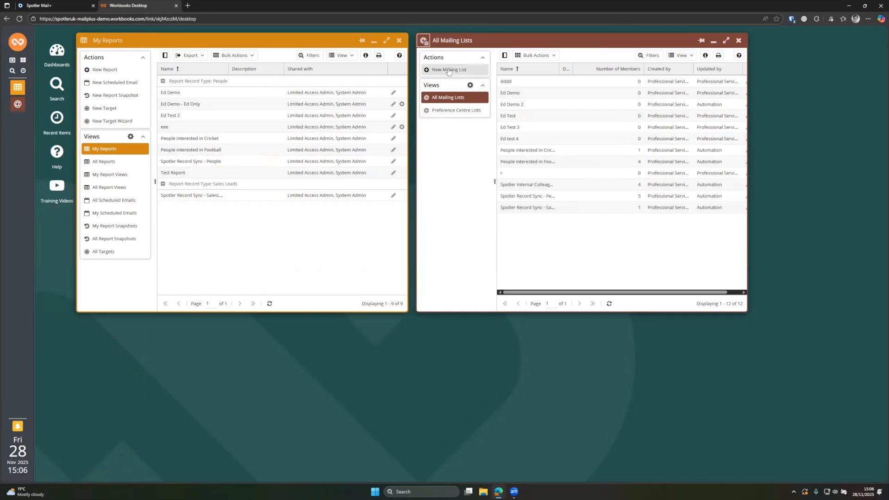
{"action": "left_click", "coordinate": [448, 70]}
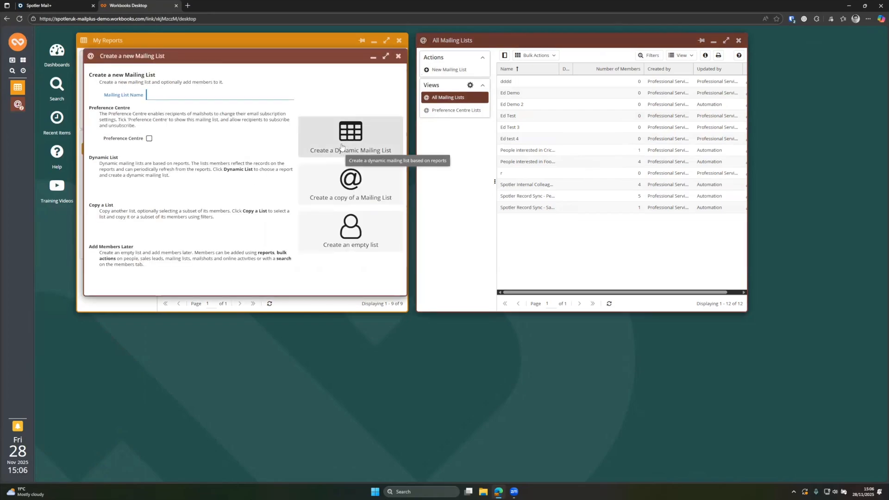
{"action": "type", "text": "Ed"}
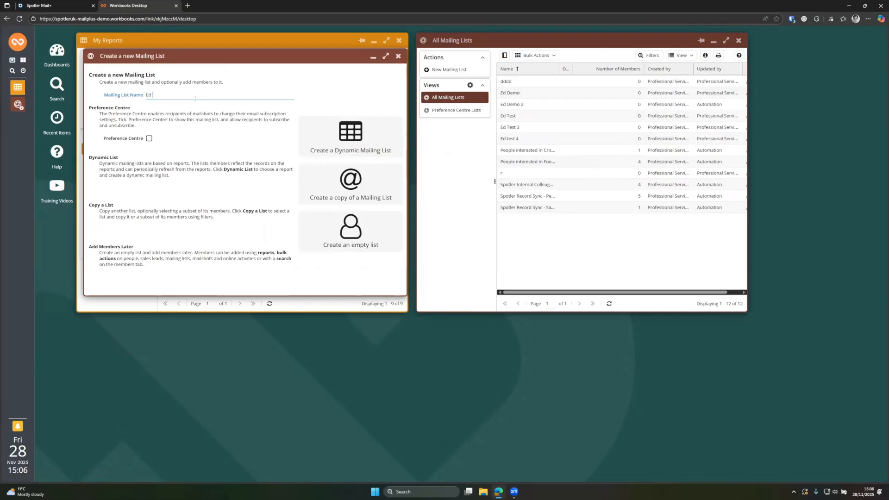
{"action": "type", "text": " Demo - Ed Only"}
{"action": "left_click", "coordinate": [362, 149]}
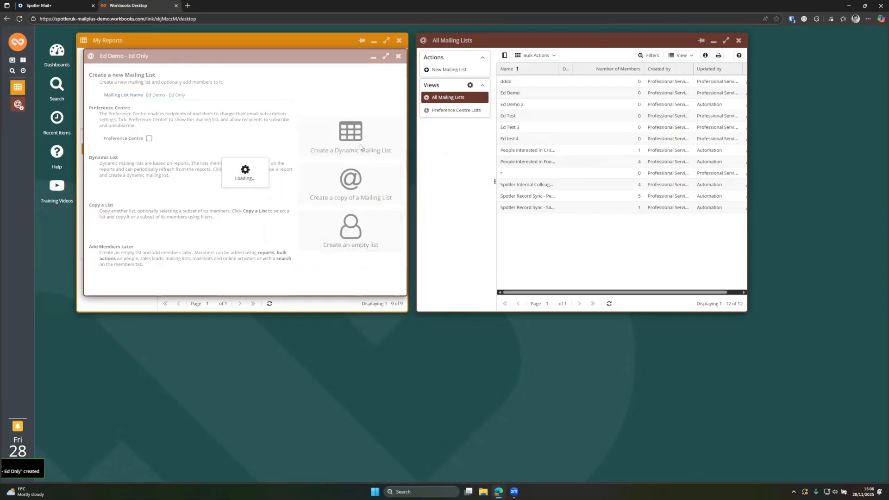
- Add members from the Ed Demo - Ed Only report by Person reference, then save and close the list
{"action": "left_click", "coordinate": [288, 136]}
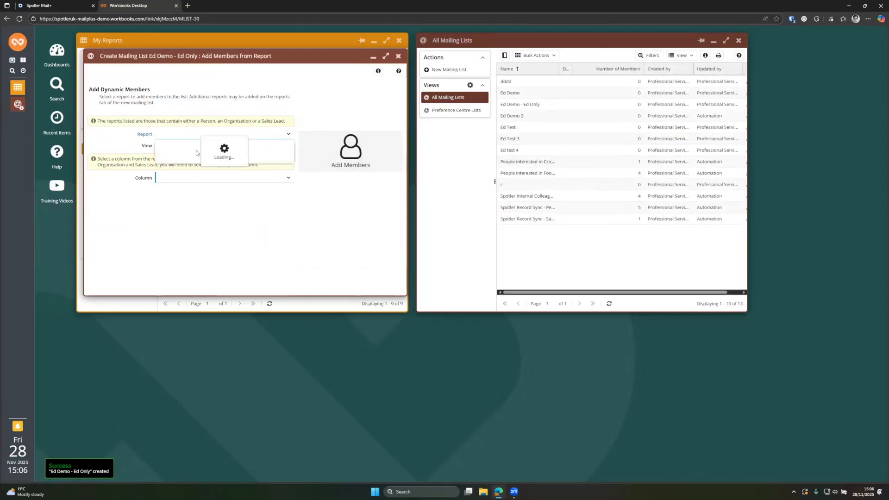
{"action": "type", "text": "ed o"}
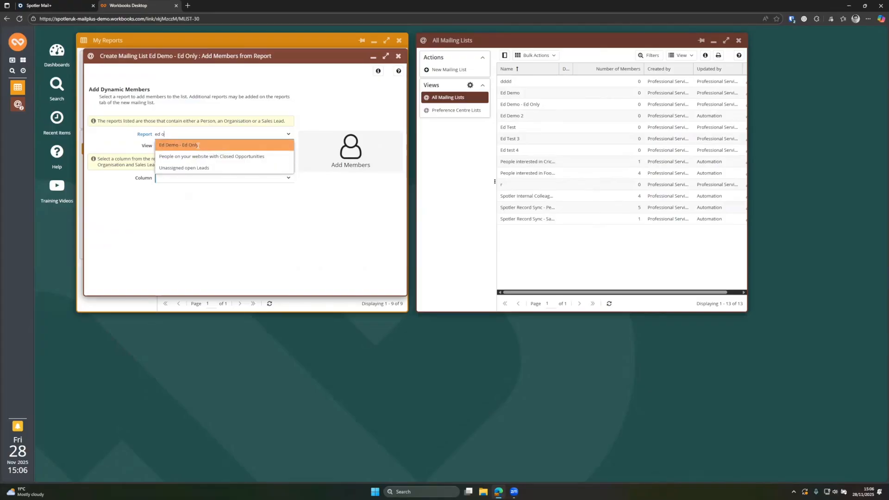
{"action": "left_click", "coordinate": [197, 148]}
{"action": "left_click", "coordinate": [288, 179]}
{"action": "left_click", "coordinate": [213, 191]}
{"action": "left_click", "coordinate": [351, 151]}
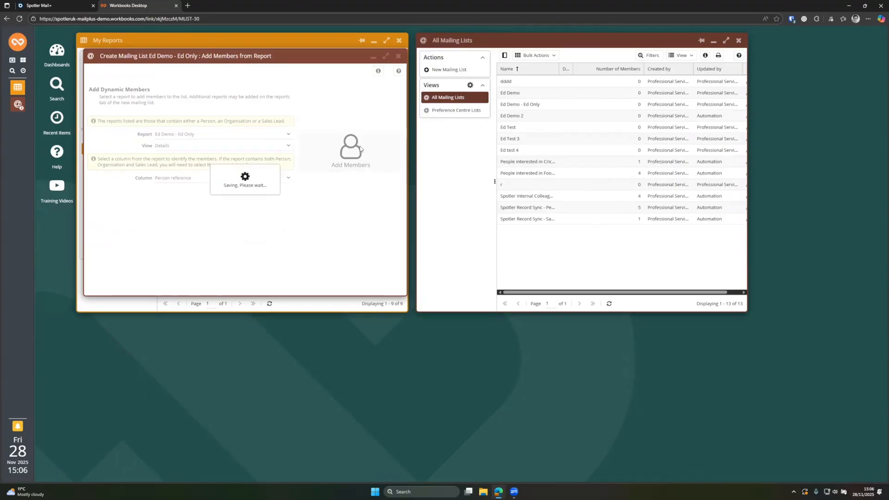
{"action": "left_click", "coordinate": [162, 73]}
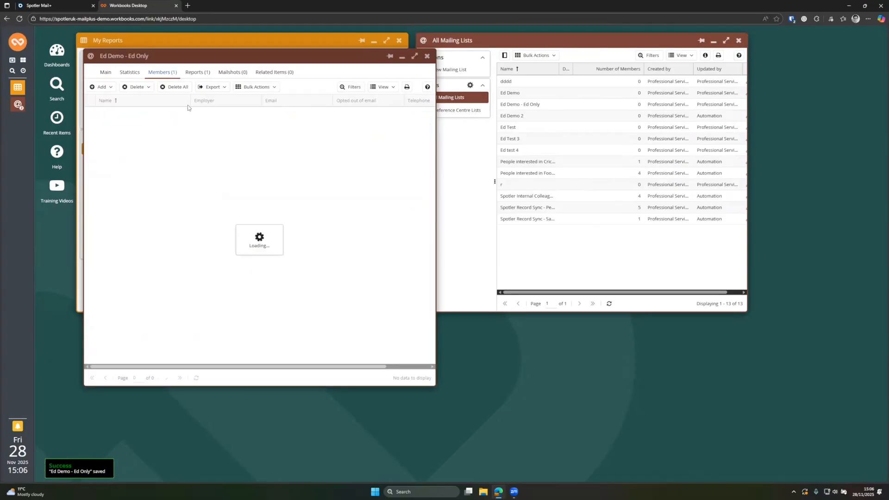
{"action": "left_click", "coordinate": [106, 72]}
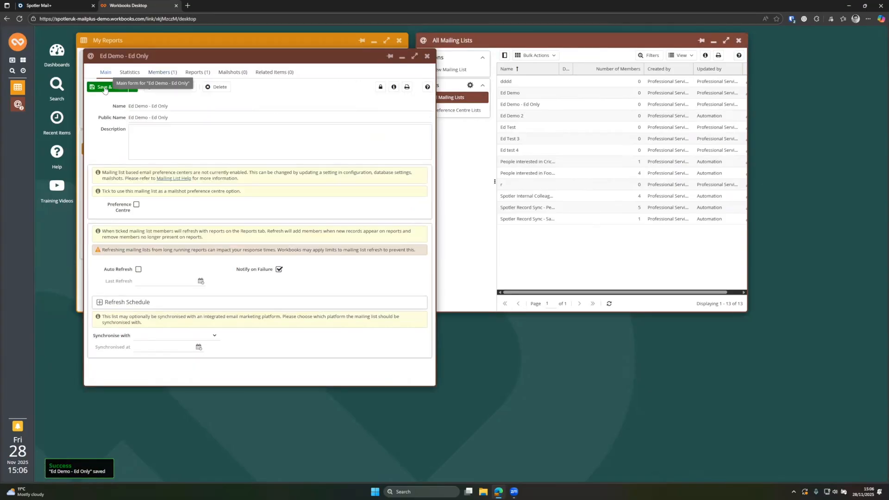
{"action": "left_click", "coordinate": [106, 87]}
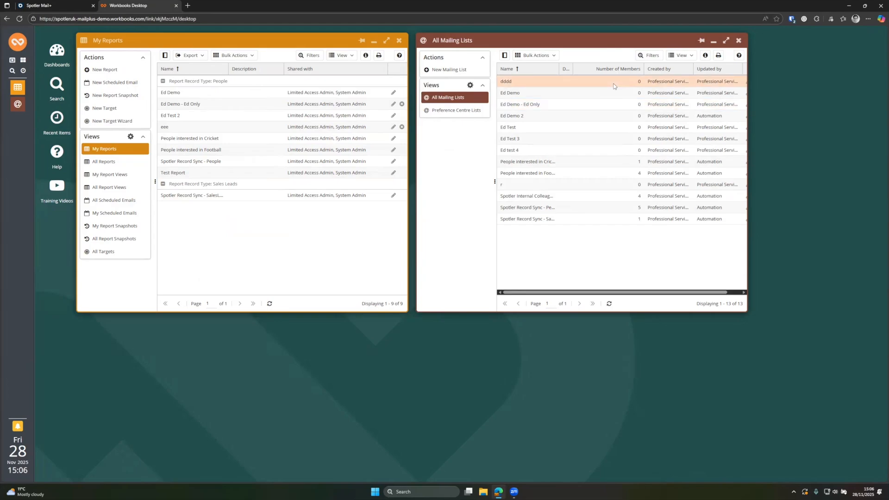
- Reopen the list to confirm its one member, then close the list, mailing lists and reports windows
{"action": "double_click", "coordinate": [579, 105]}
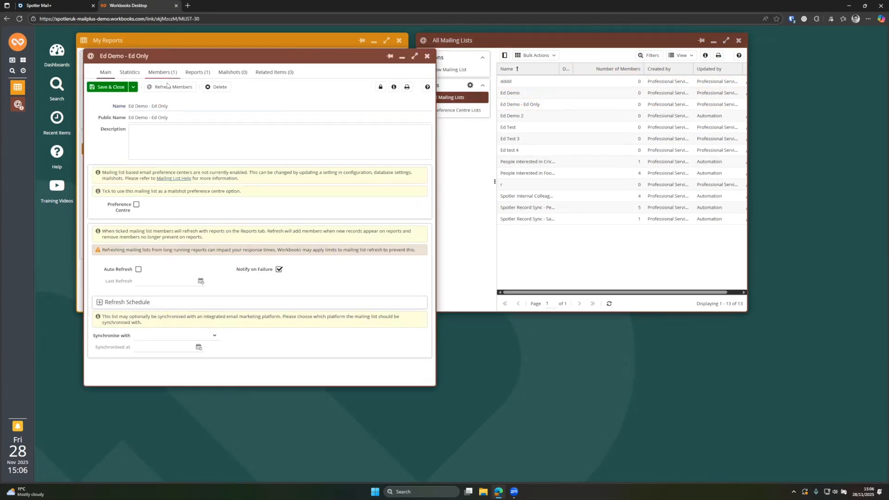
{"action": "left_click", "coordinate": [162, 72]}
{"action": "left_click", "coordinate": [428, 56]}
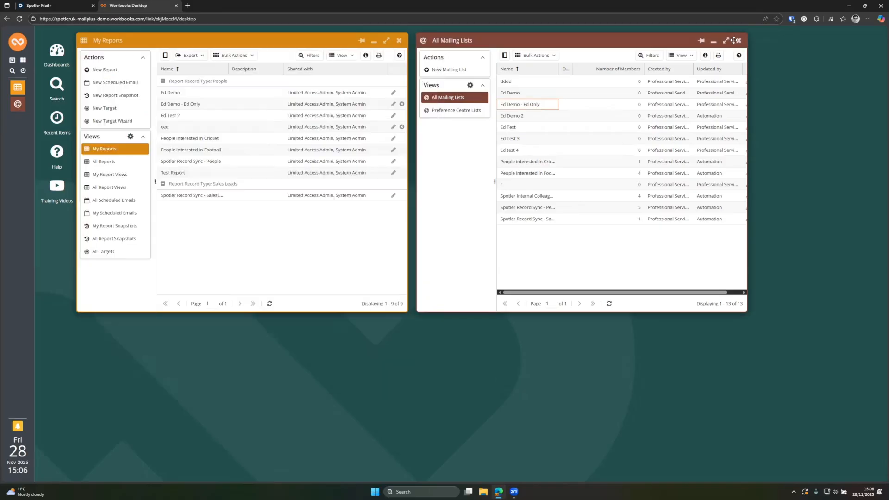
{"action": "left_click", "coordinate": [739, 40]}
{"action": "left_click", "coordinate": [399, 41]}
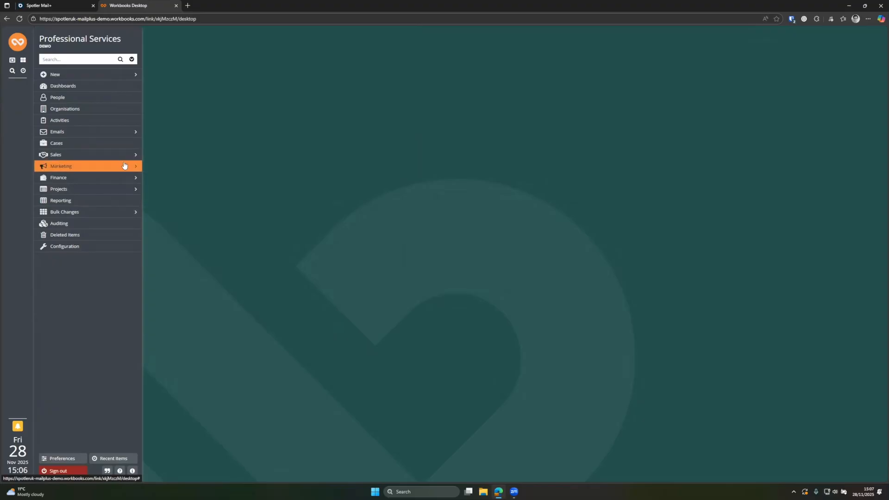
- Open Marketing > Mailshots, centre the window, and switch to the Spotler Mailshots view
{"action": "mouse_move", "coordinate": [121, 161]}
{"action": "left_click", "coordinate": [175, 235]}
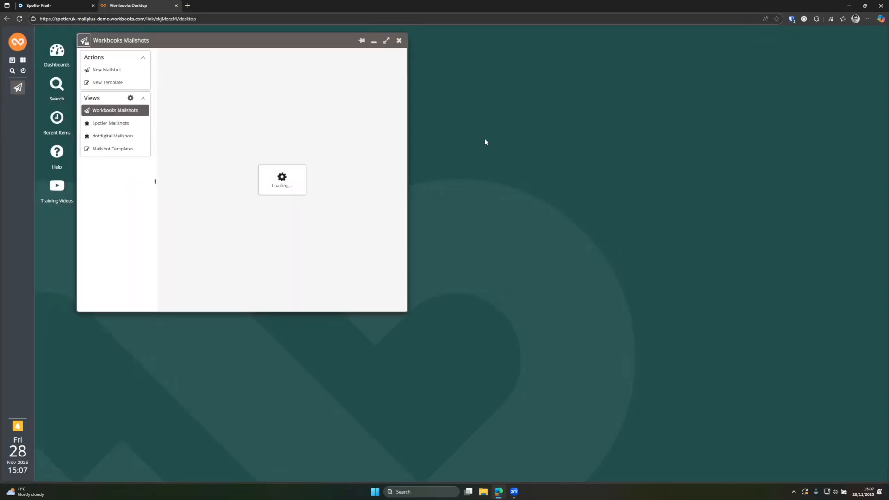
{"action": "left_click_drag", "start_coordinate": [315, 40], "coordinate": [500, 83]}
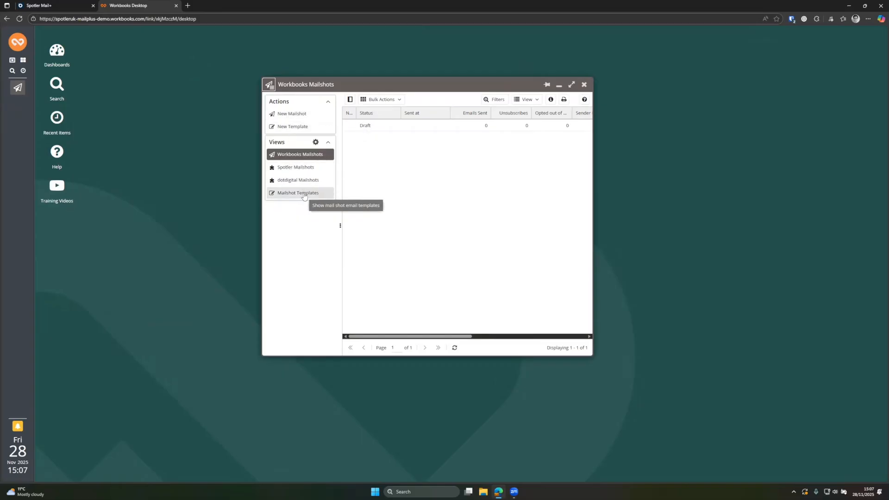
{"action": "left_click", "coordinate": [285, 170]}
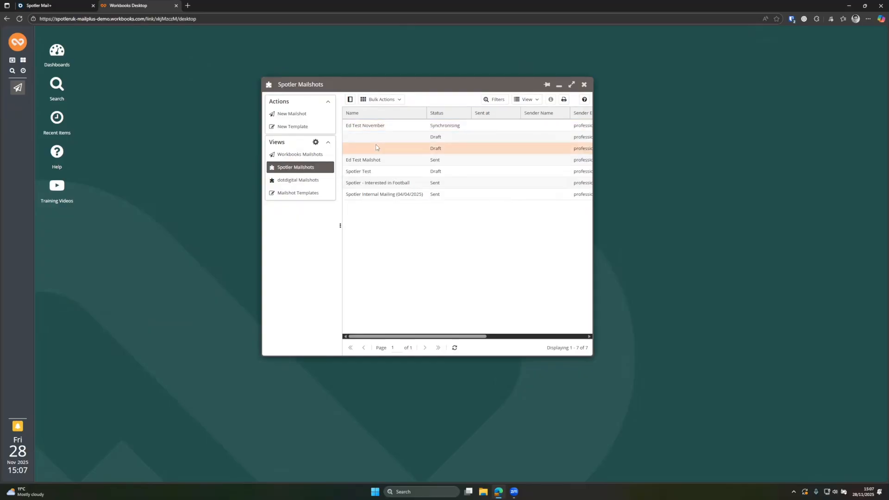
- Start a new Spotler mailshot with Ed Demo - Ed Only as its recipient list
{"action": "left_click", "coordinate": [301, 114]}
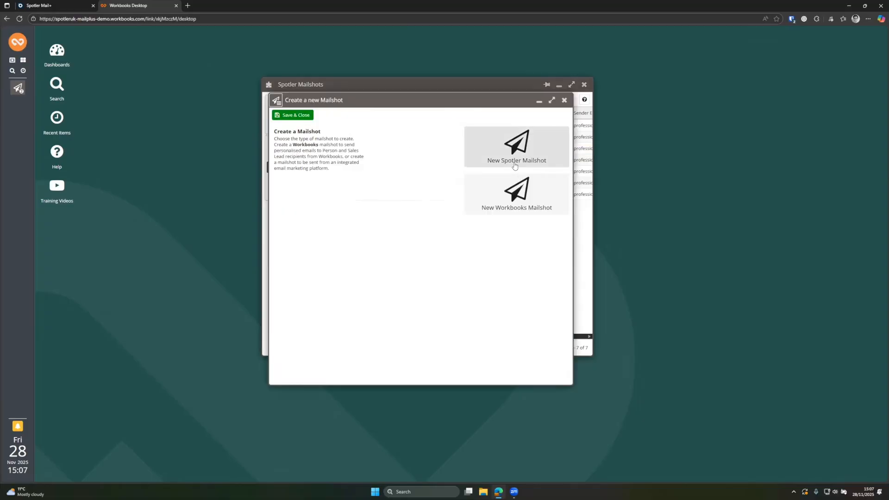
{"action": "left_click", "coordinate": [494, 148]}
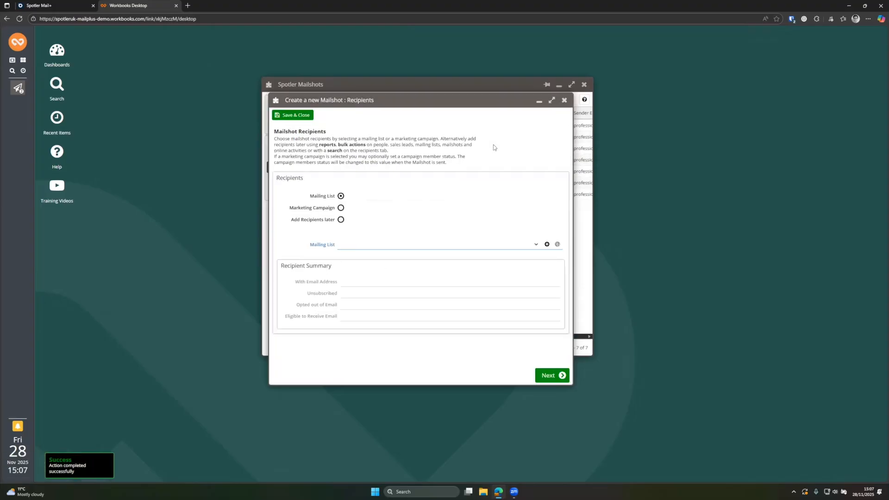
{"action": "type", "text": "Ed Only"}
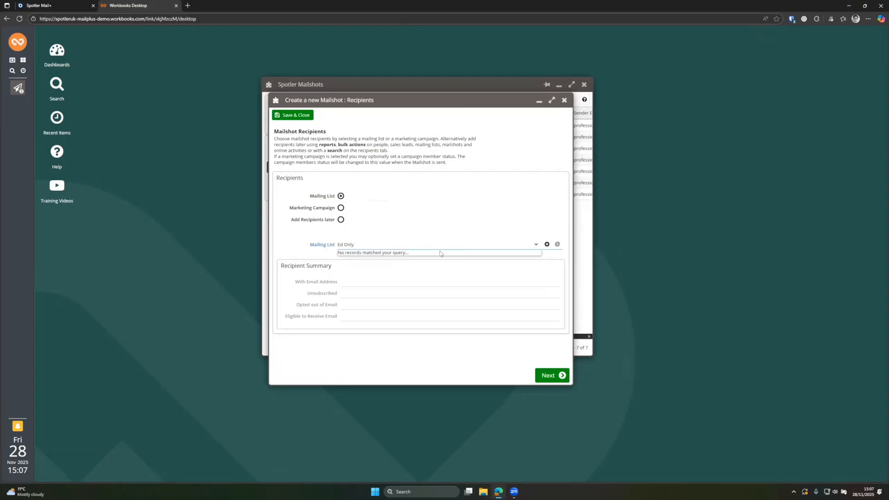
{"action": "key", "text": "BackSpace"}
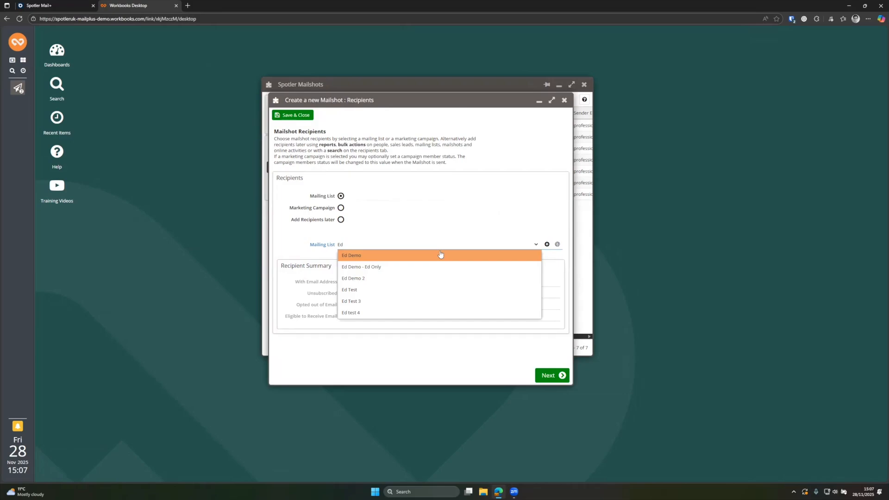
{"action": "left_click", "coordinate": [374, 267]}
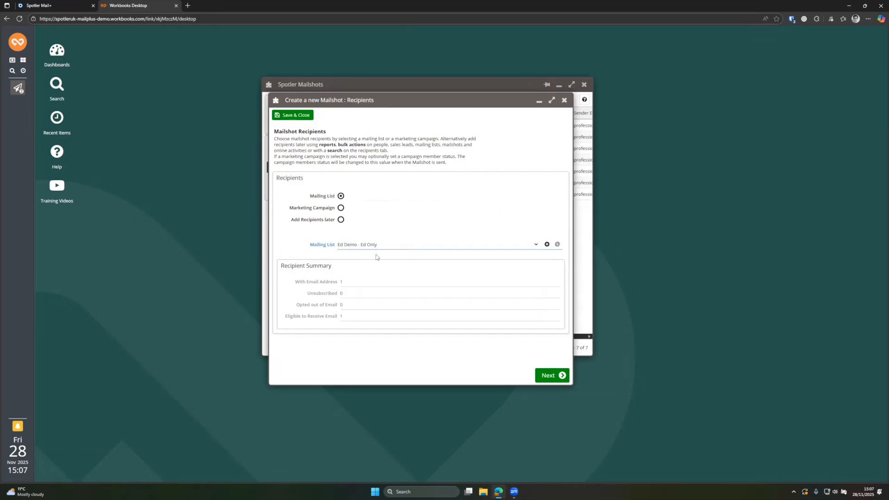
{"action": "left_click", "coordinate": [548, 376]}
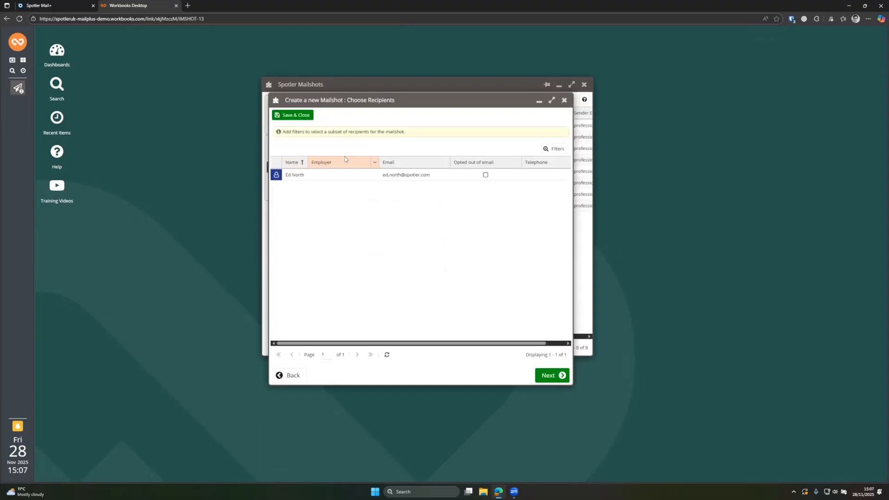
{"action": "left_click", "coordinate": [548, 374]}
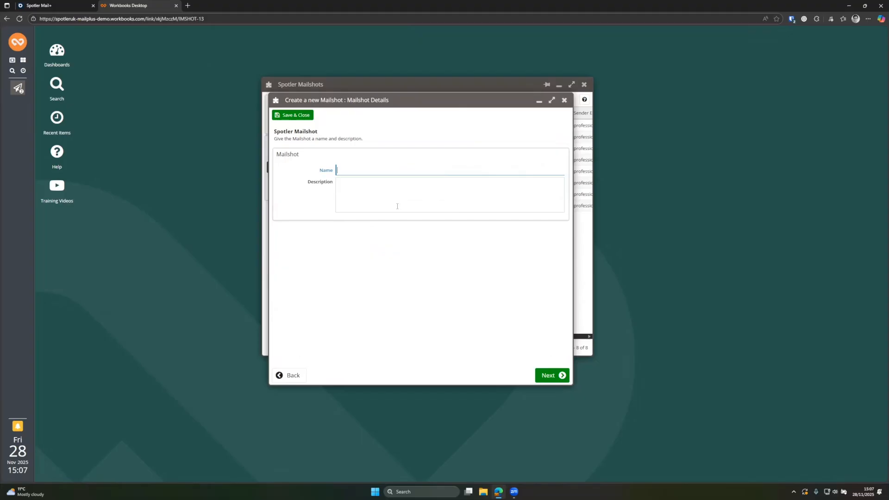
- Name the mailshot 'Ed Demo - Mailing', complete the draft, and widen the mailshots window
{"action": "type", "text": "Ed Demo - Mailing"}
{"action": "left_click", "coordinate": [564, 378]}
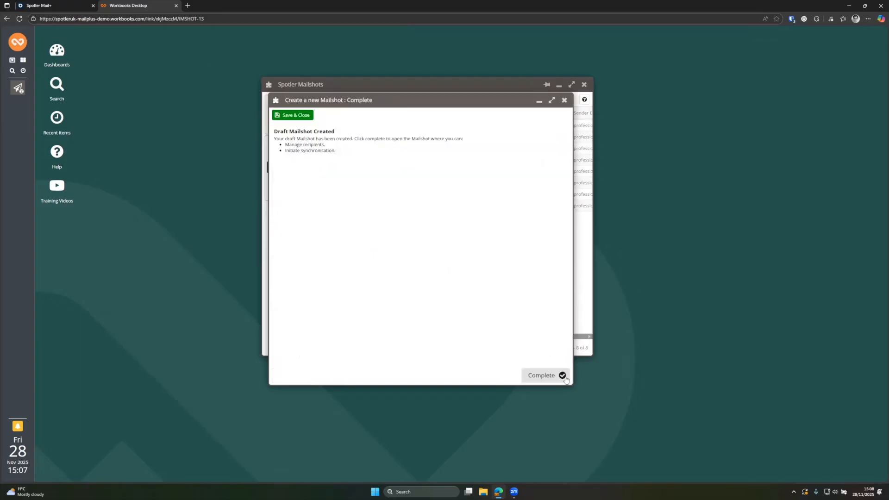
{"action": "left_click", "coordinate": [291, 116]}
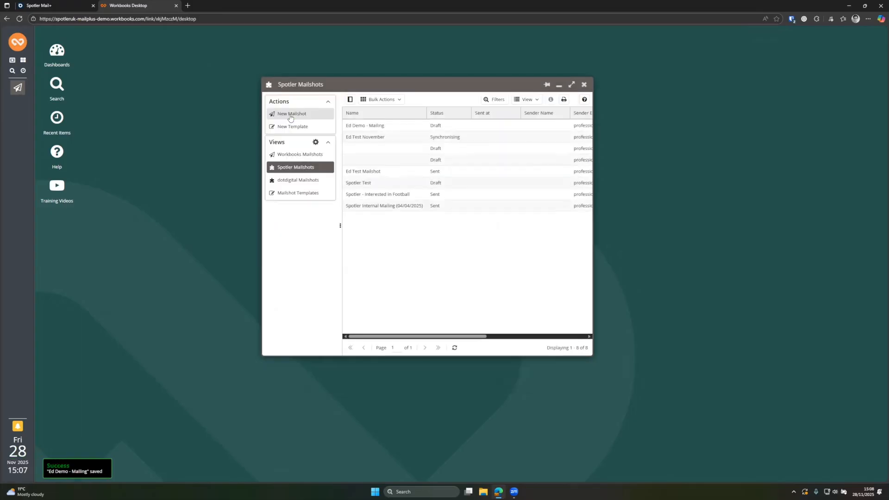
{"action": "scroll", "coordinate": [595, 195], "scroll_direction": "right", "scroll_amount": 2}
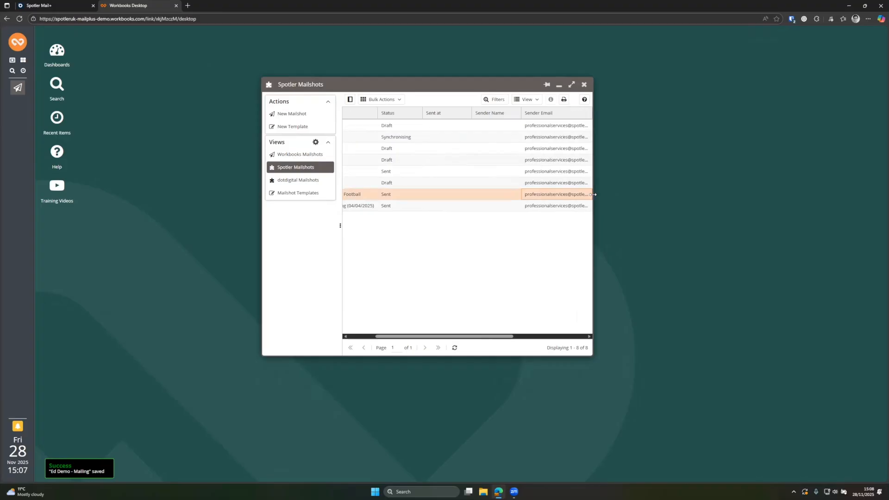
{"action": "left_click_drag", "start_coordinate": [597, 198], "coordinate": [700, 194]}
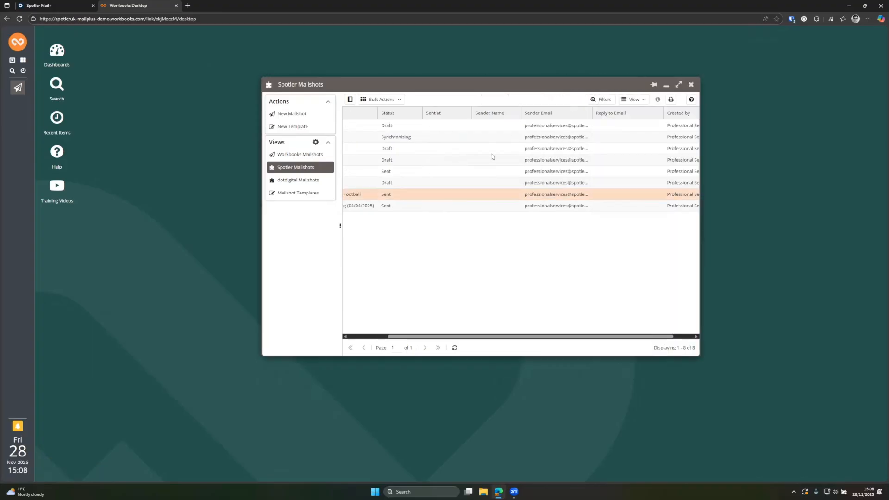
{"action": "scroll", "coordinate": [437, 148], "scroll_direction": "left", "scroll_amount": 2}
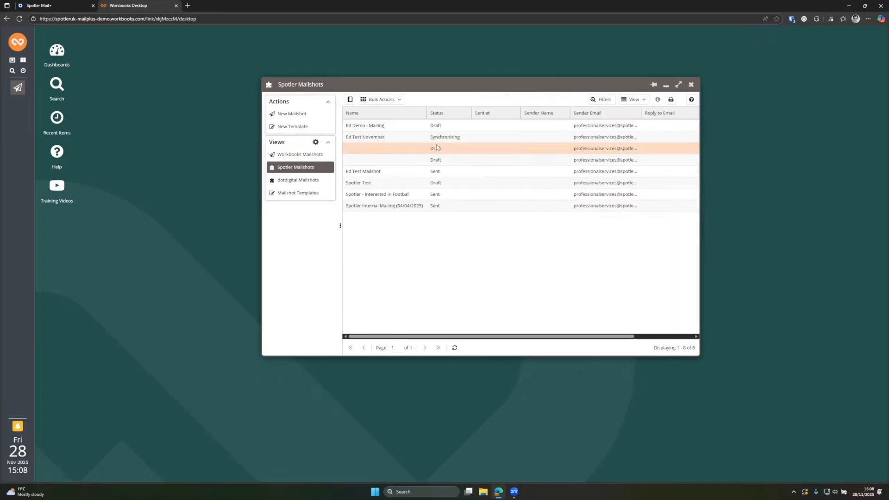
- Synchronise the Ed Demo - Mailing mailshot, then close its record and the Spotler Mailshots list
{"action": "double_click", "coordinate": [396, 129]}
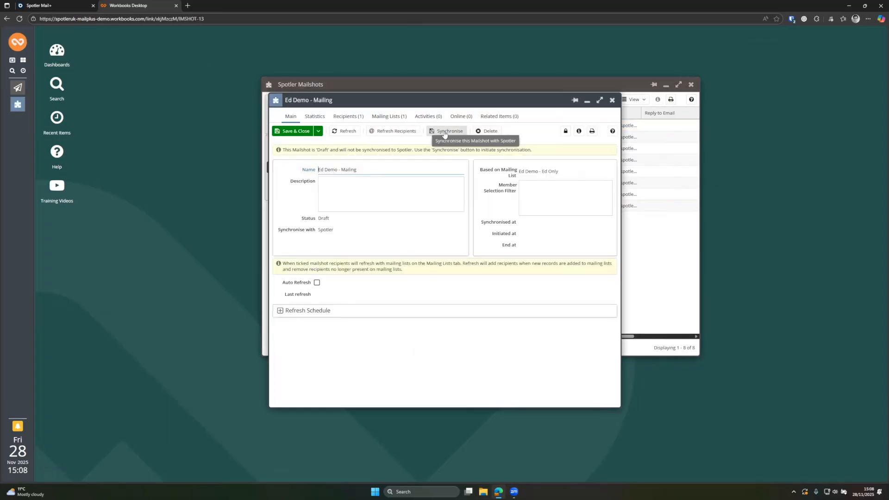
{"action": "left_click", "coordinate": [444, 132]}
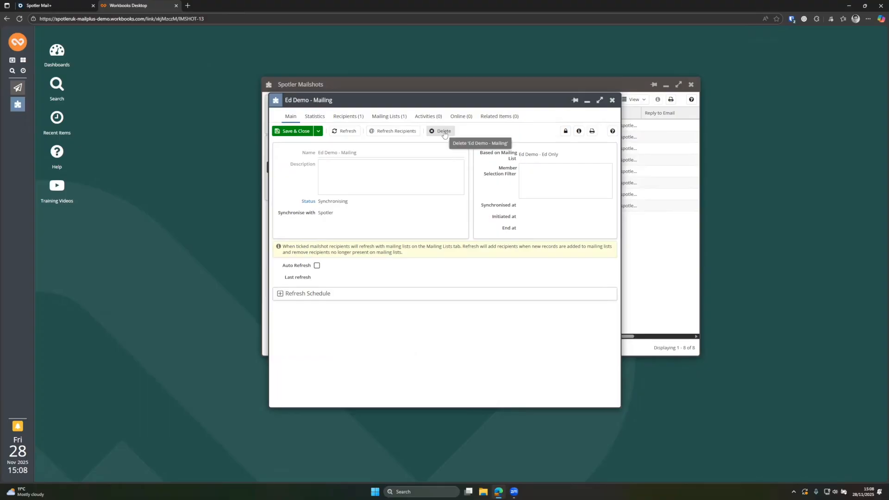
{"action": "left_click", "coordinate": [613, 101]}
{"action": "left_click", "coordinate": [690, 86]}
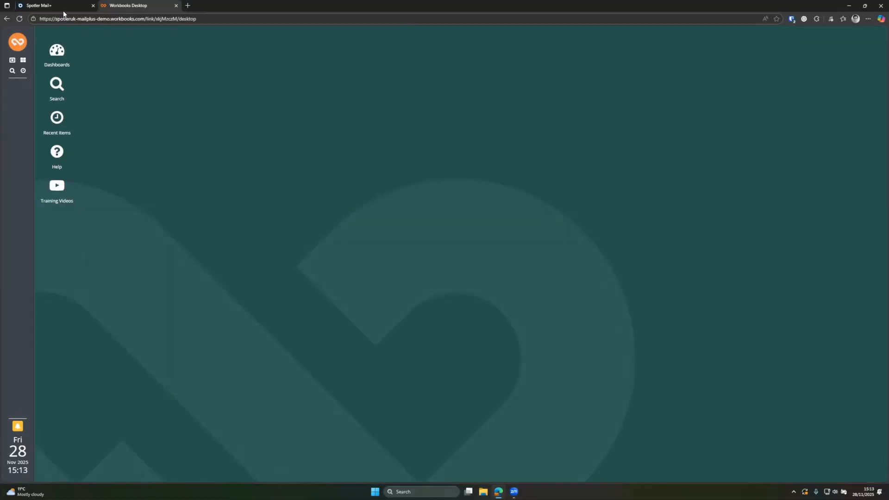
- In Spotler Mail+, view the one contact in the 'Ed Demo - Mailing' CRM audience, then close the view
{"action": "left_click", "coordinate": [63, 10]}
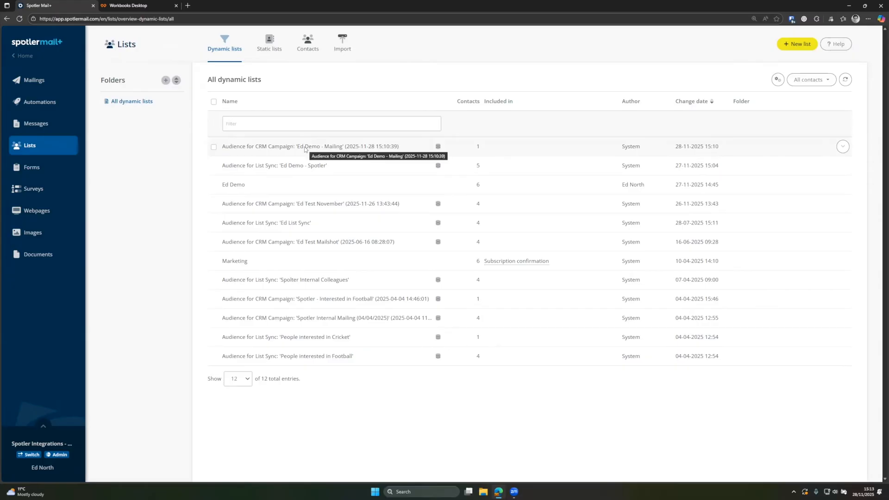
{"action": "left_click_drag", "start_coordinate": [298, 148], "coordinate": [341, 149]}
{"action": "left_click", "coordinate": [340, 149]}
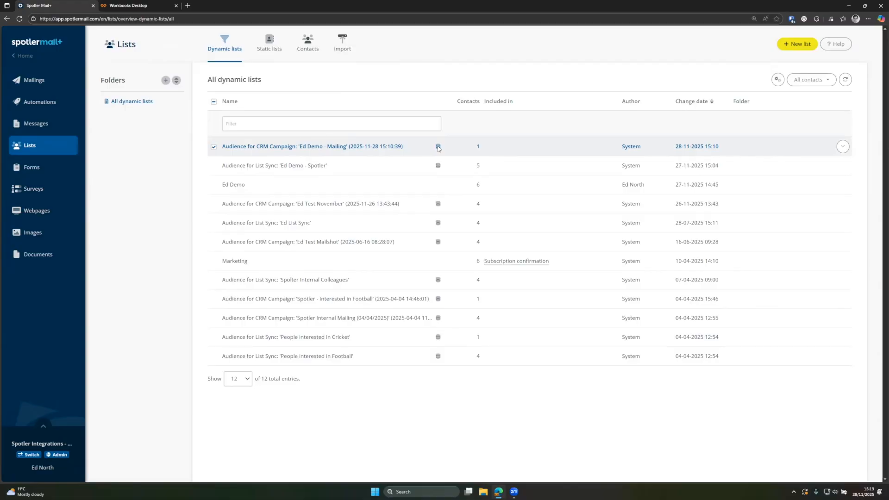
{"action": "left_click", "coordinate": [843, 147]}
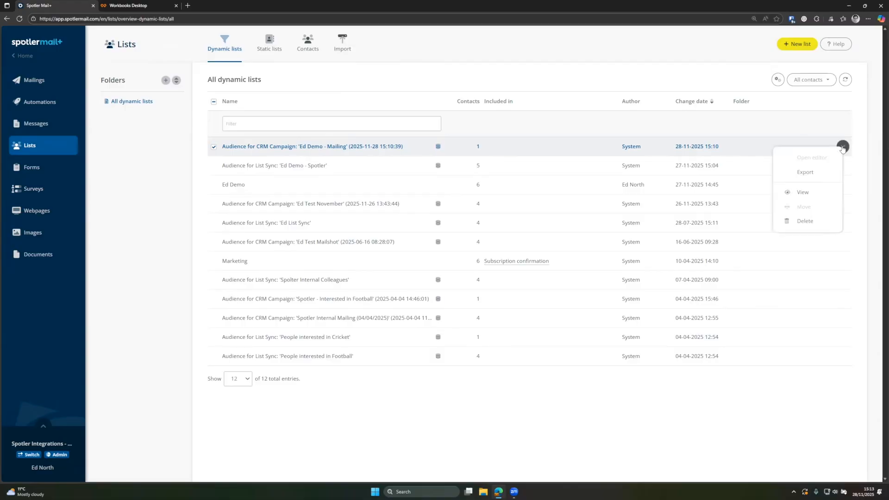
{"action": "left_click", "coordinate": [814, 194]}
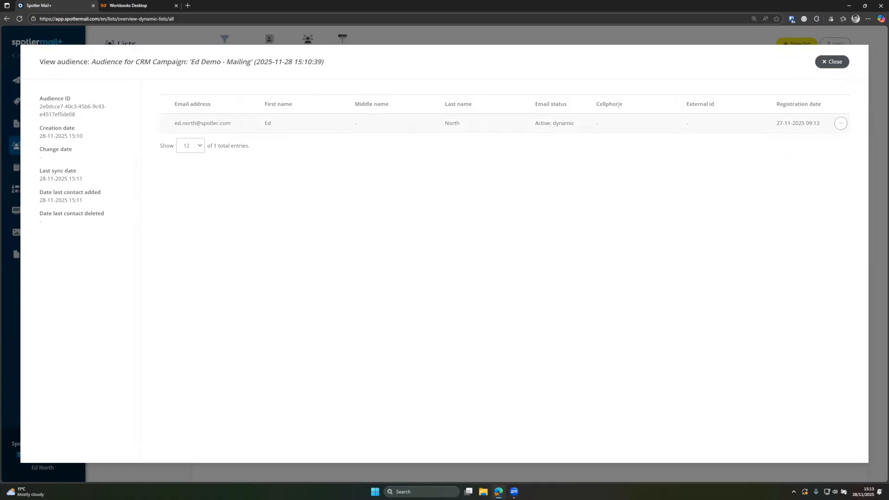
{"action": "left_click", "coordinate": [832, 61]}
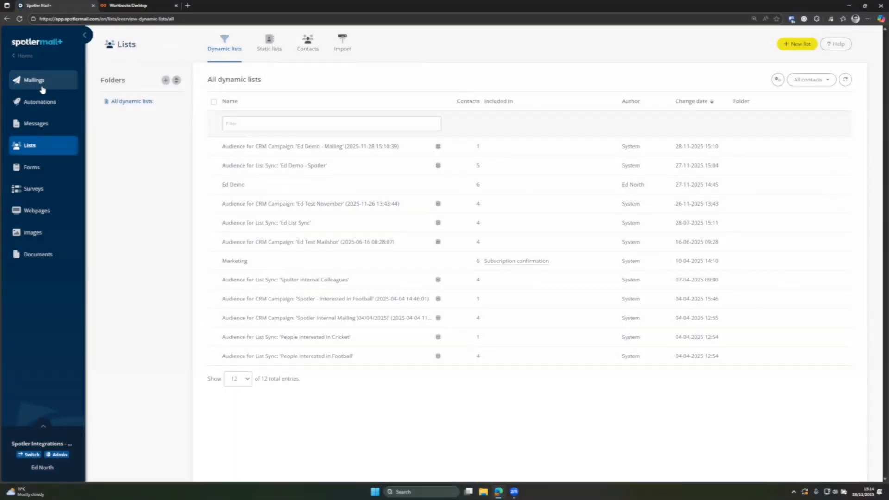
- Open Mailings from the left sidebar
{"action": "left_click", "coordinate": [40, 86]}
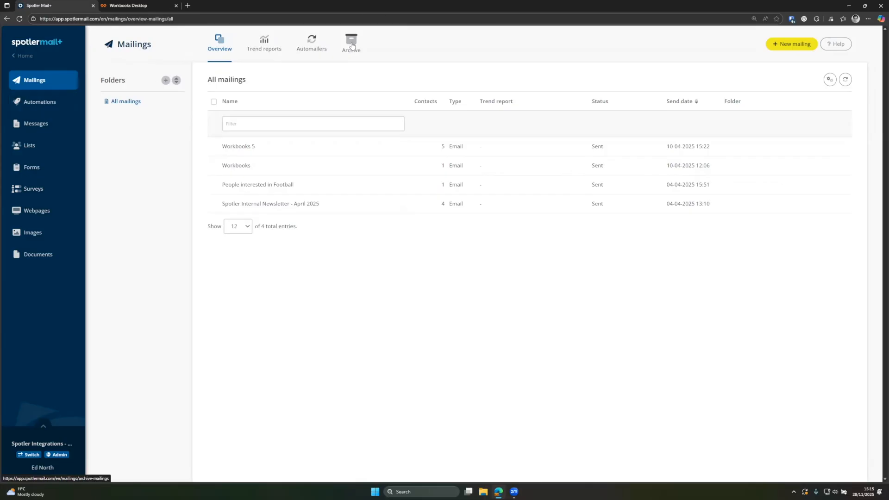
- Create mailing 'Ed Mailing Example' with Ed Demo Message as content, preview it, and proceed to the target group
{"action": "left_click", "coordinate": [791, 49]}
{"action": "left_click", "coordinate": [321, 129]}
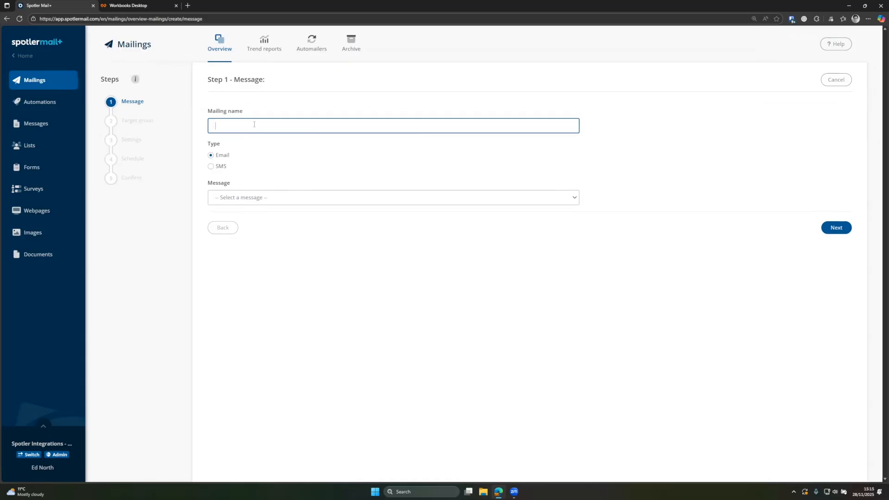
{"action": "type", "text": "d Mailing Example"}
{"action": "left_click", "coordinate": [254, 196]}
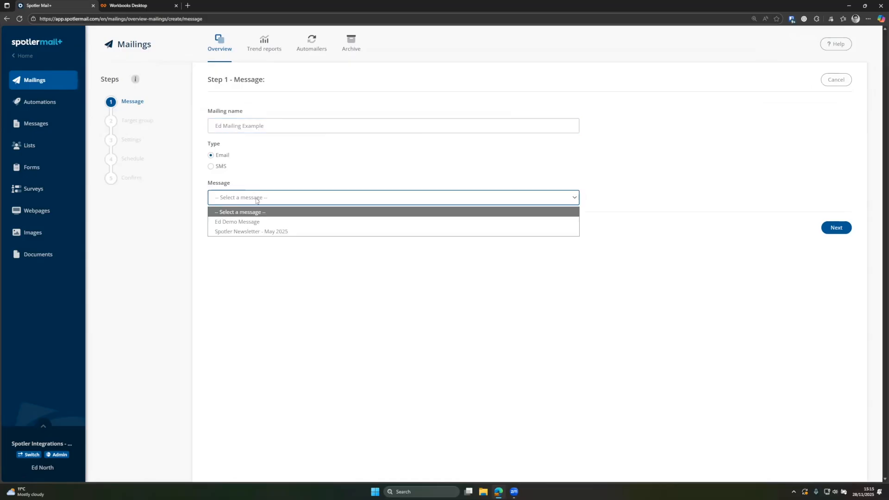
{"action": "left_click", "coordinate": [245, 225]}
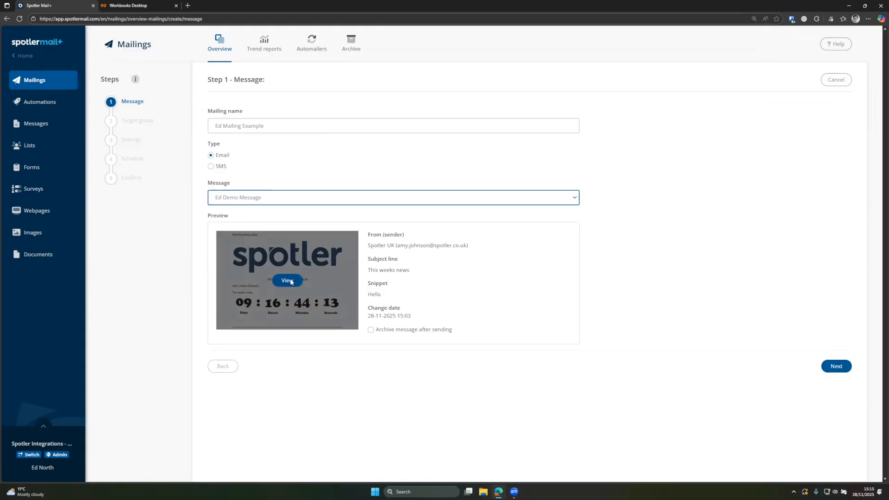
{"action": "left_click", "coordinate": [287, 281]}
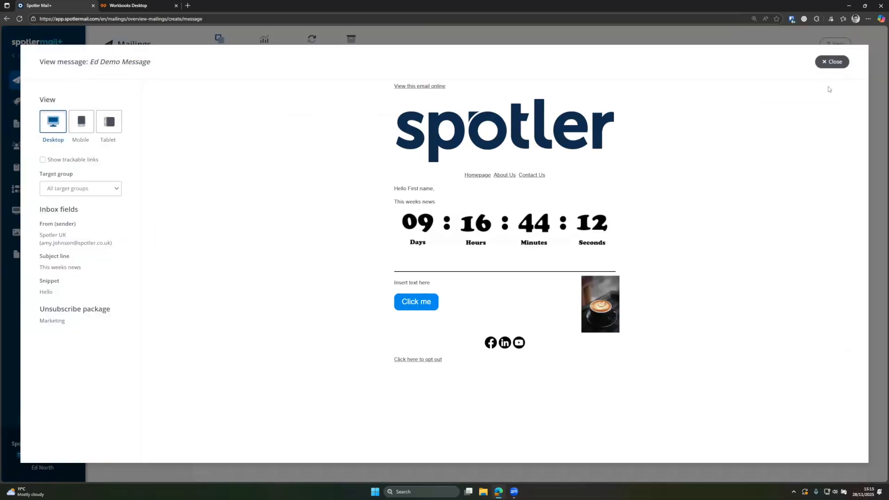
{"action": "left_click", "coordinate": [828, 66]}
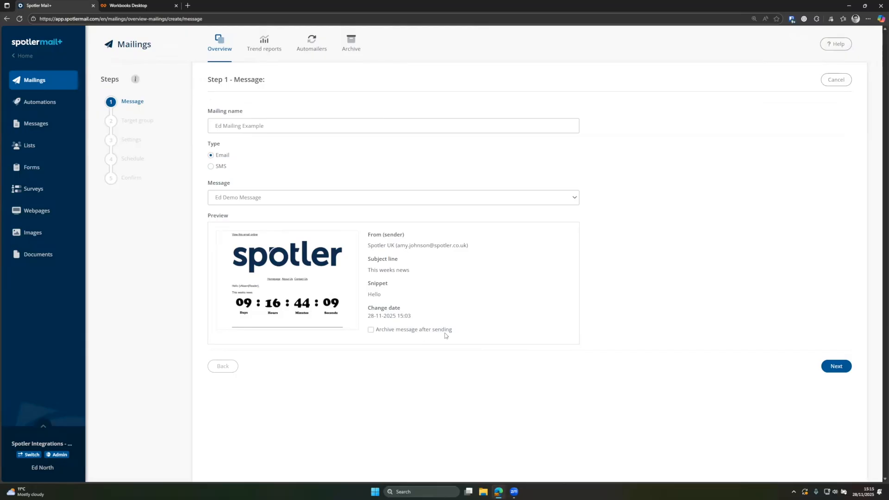
{"action": "left_click", "coordinate": [834, 368]}
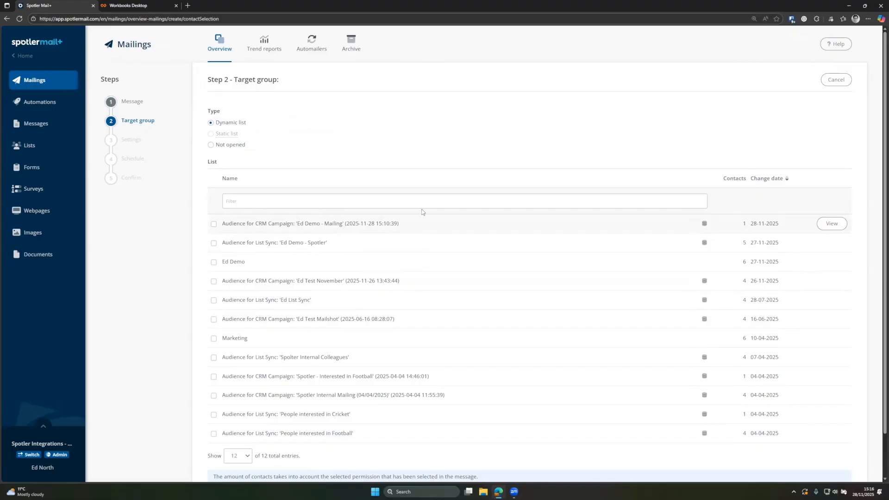
- Choose the Ed Demo - Mailing CRM audience as recipients and leave the trend report off
{"action": "left_click", "coordinate": [215, 225]}
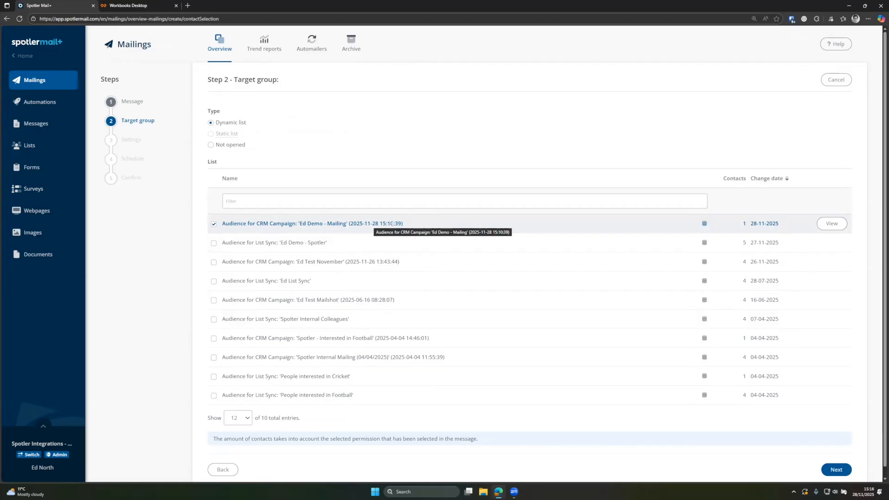
{"action": "left_click", "coordinate": [837, 469]}
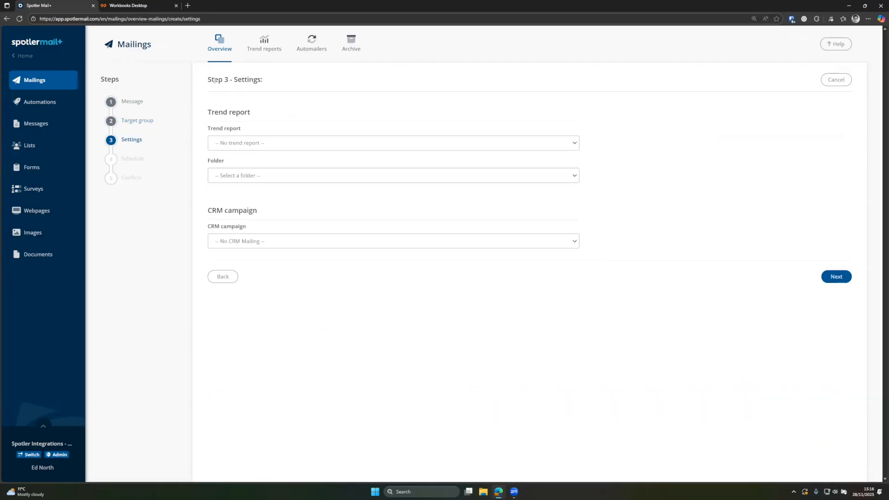
{"action": "left_click", "coordinate": [222, 143]}
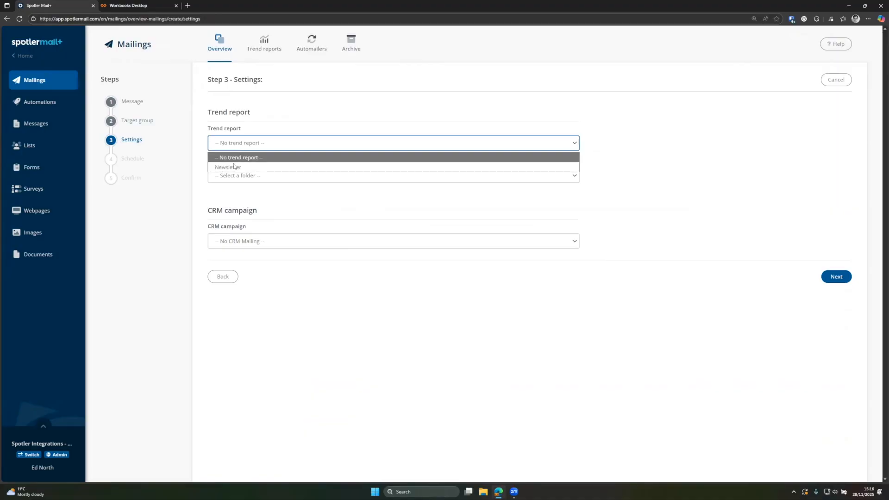
{"action": "left_click", "coordinate": [241, 151]}
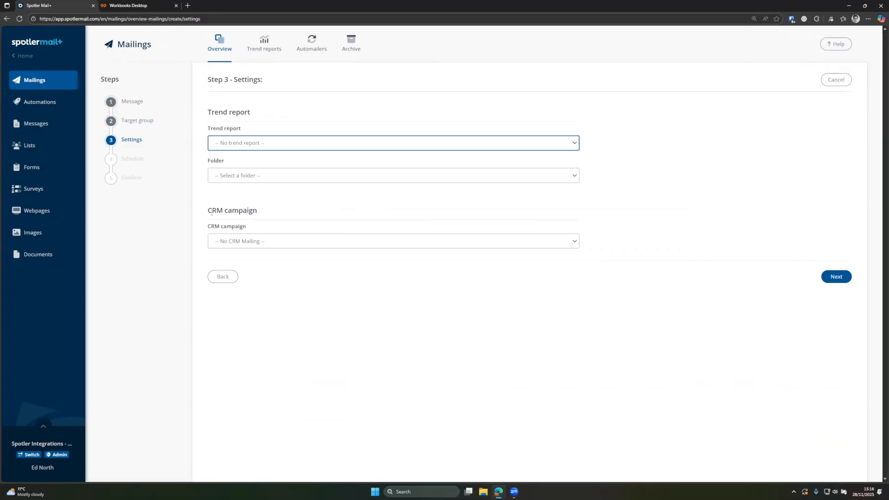
- Link the mailing to the Ed Demo - Mailing CRM campaign
{"action": "left_click", "coordinate": [249, 241]}
{"action": "left_click", "coordinate": [249, 241]}
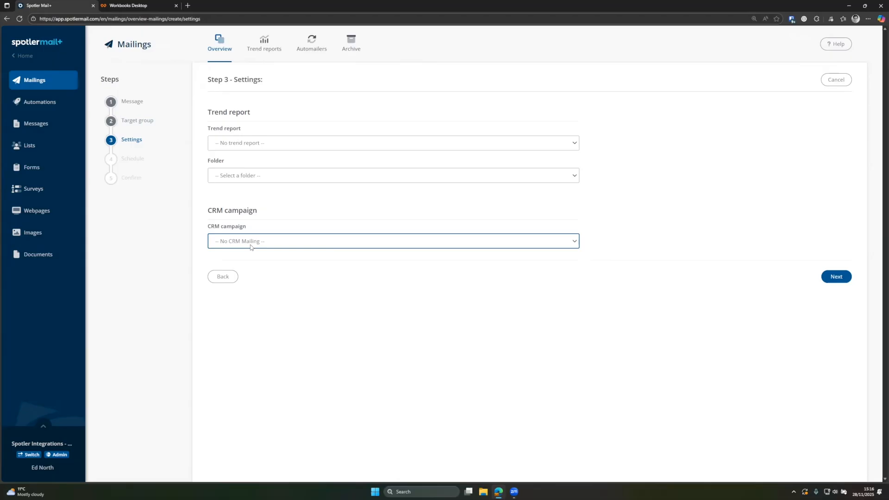
{"action": "left_click", "coordinate": [230, 243]}
{"action": "left_click", "coordinate": [230, 266]}
{"action": "left_click", "coordinate": [839, 280]}
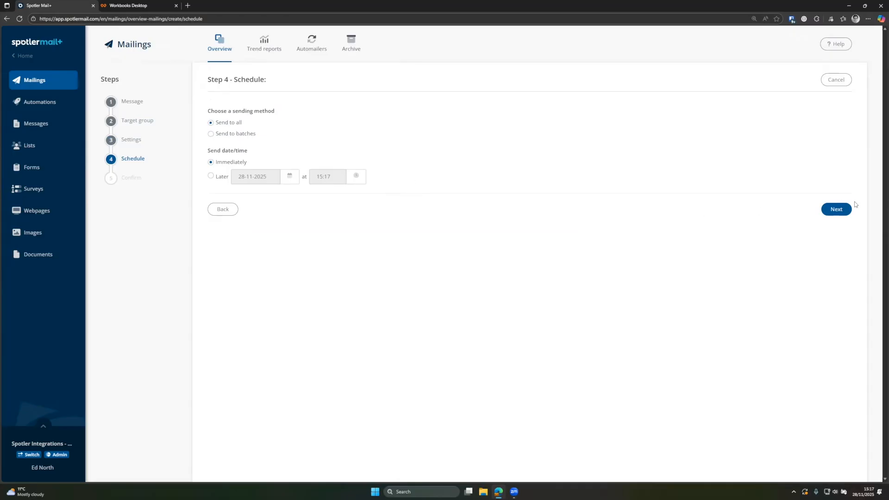
- Preview the summary, confirm sending Ed Mailing Example, save and finish, and refresh to see it Preparing
{"action": "left_click", "coordinate": [839, 210]}
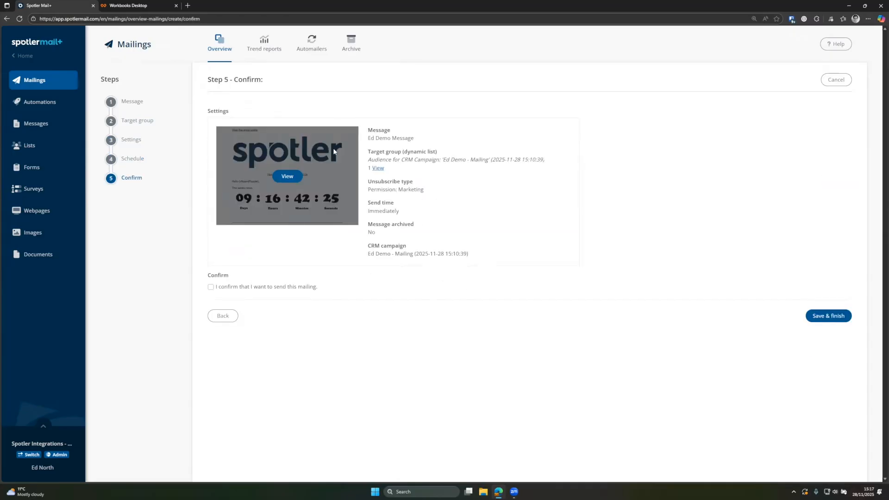
{"action": "left_click", "coordinate": [287, 176]}
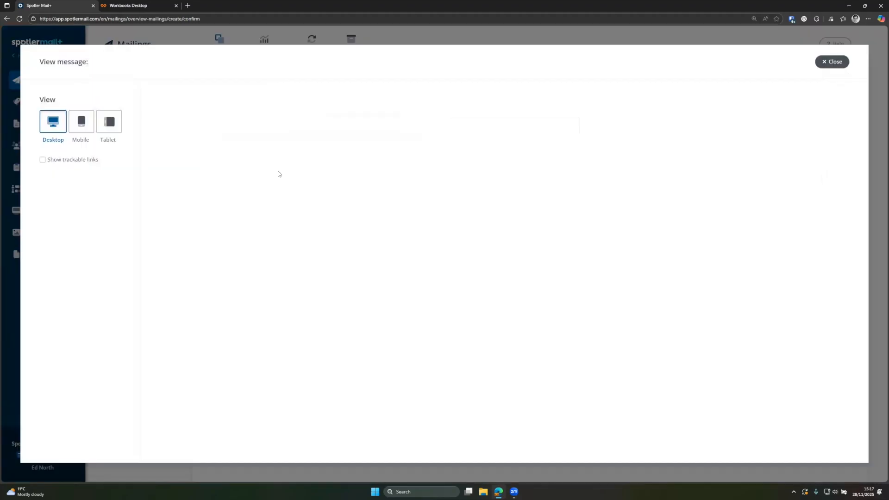
{"action": "left_click", "coordinate": [832, 61]}
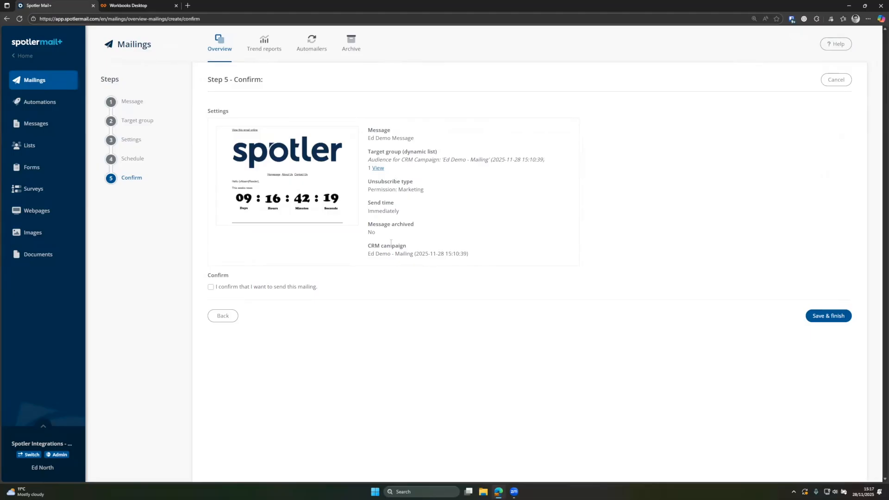
{"action": "left_click", "coordinate": [212, 287]}
{"action": "left_click", "coordinate": [824, 316]}
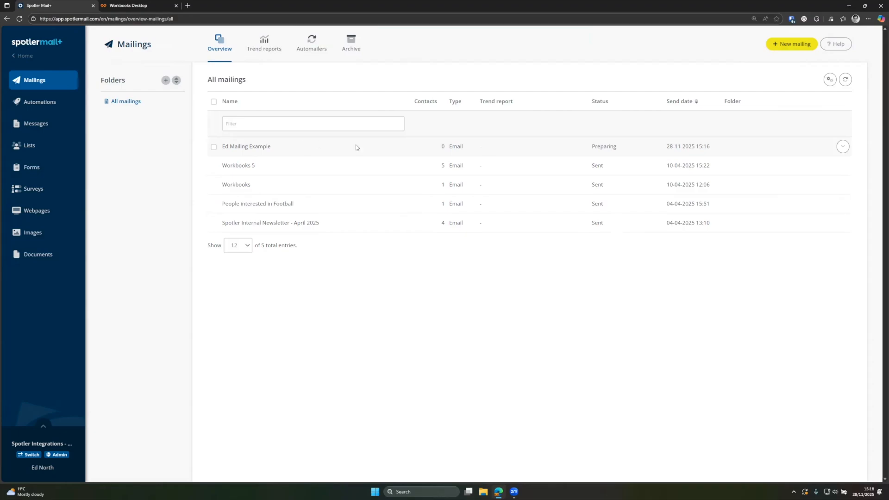
{"action": "left_click", "coordinate": [19, 18]}
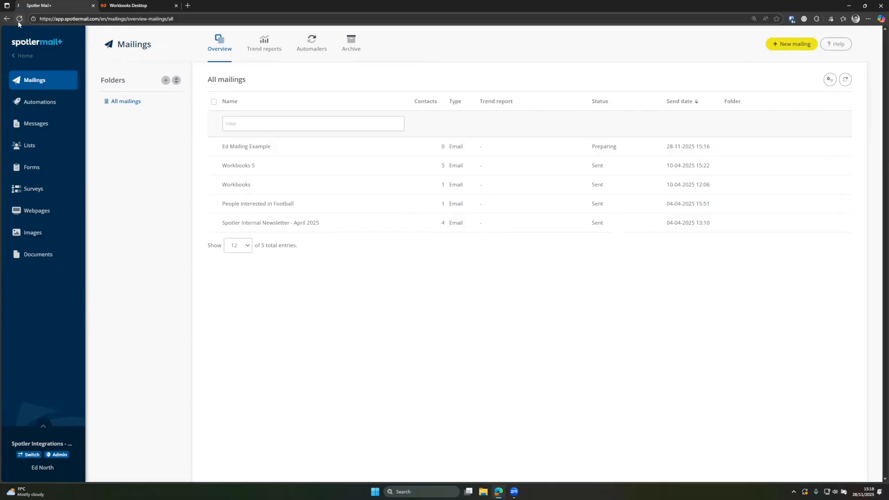